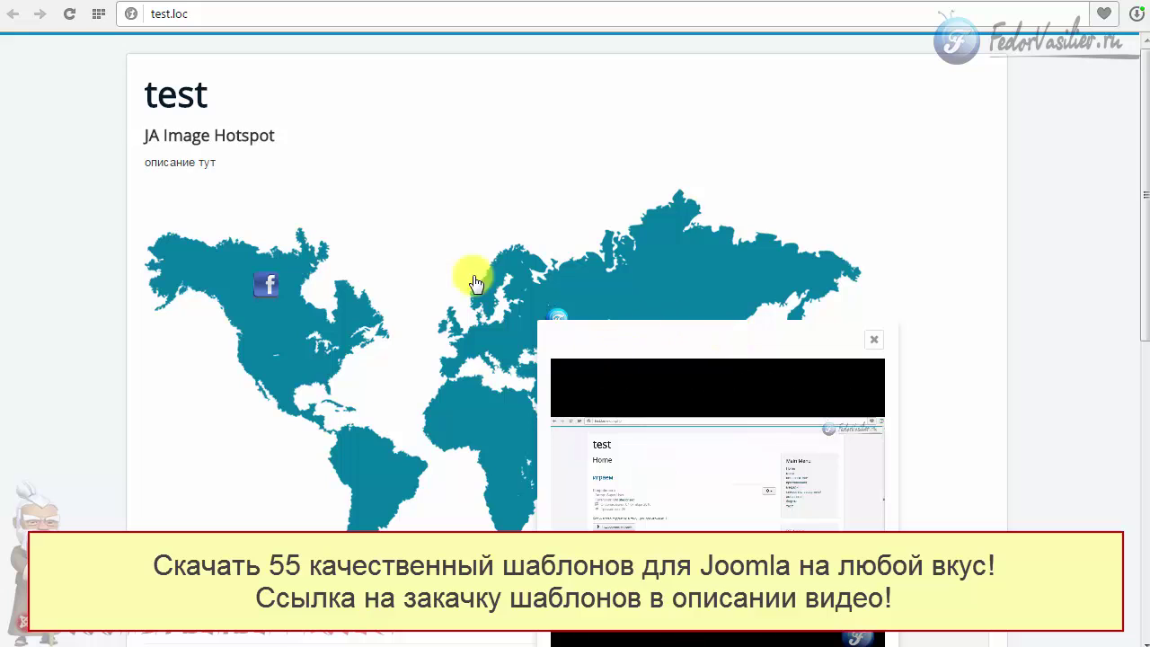
# Step: Close the video pop-up on the test site's world map and examine the Joomla and Facebook hotspots
pyautogui.click(870, 342)
pyautogui.moveTo(773, 363)
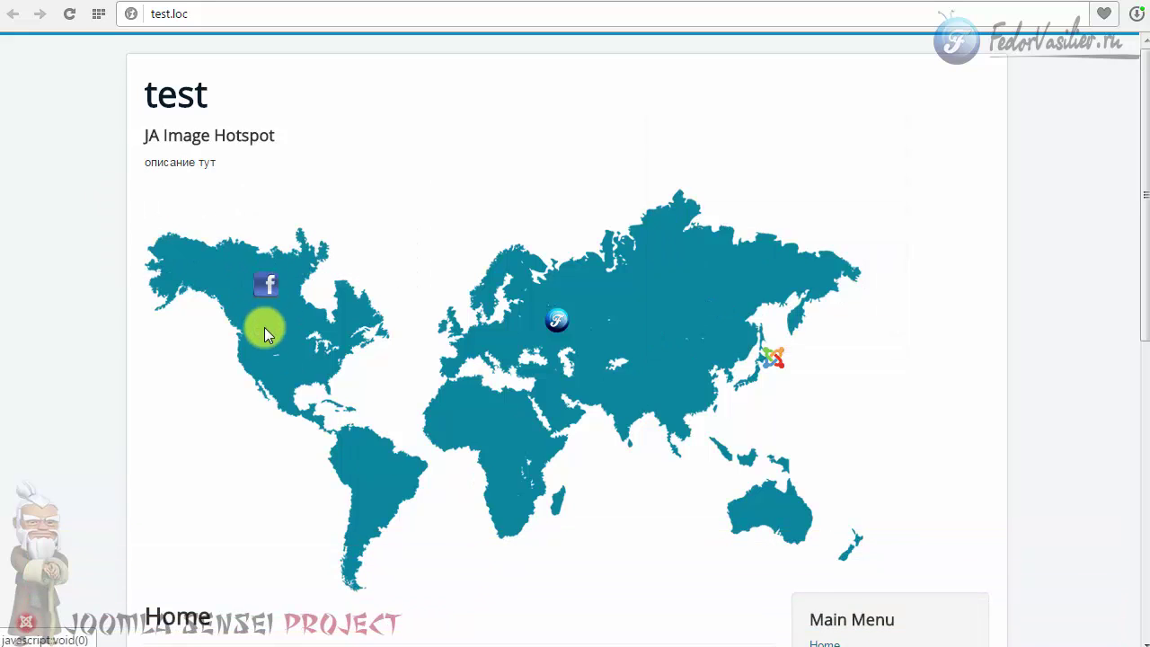
pyautogui.moveTo(265, 285)
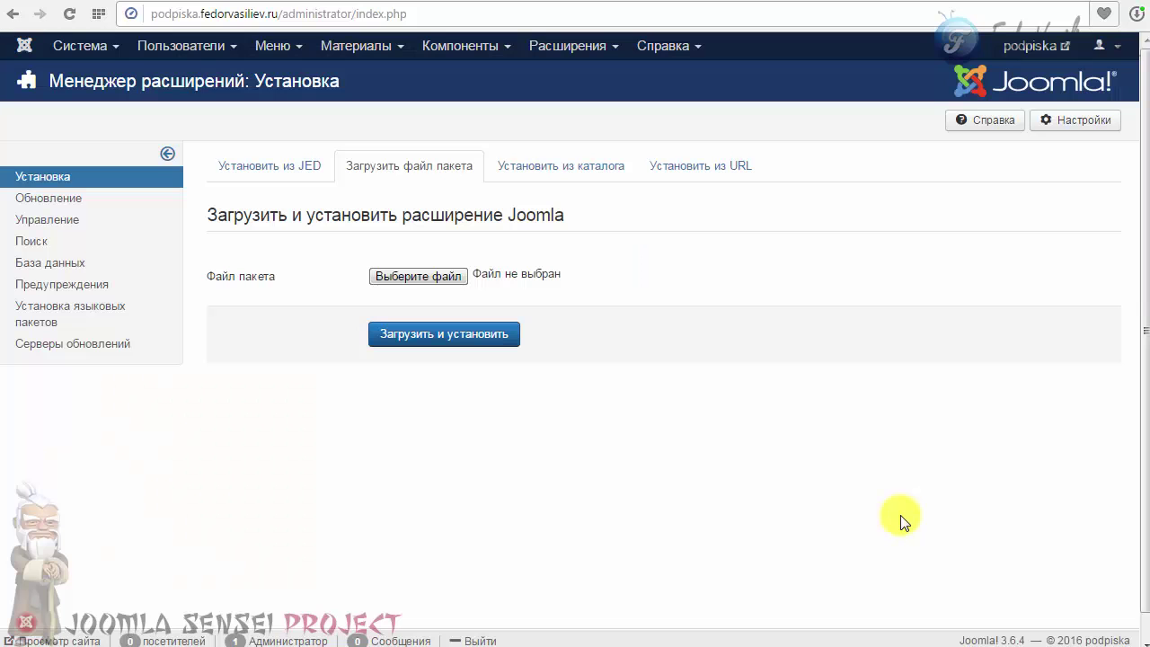
# Step: Upload and install the JA Image Hotspot module package through the extension manager in the Joomla administration
pyautogui.click(559, 50)
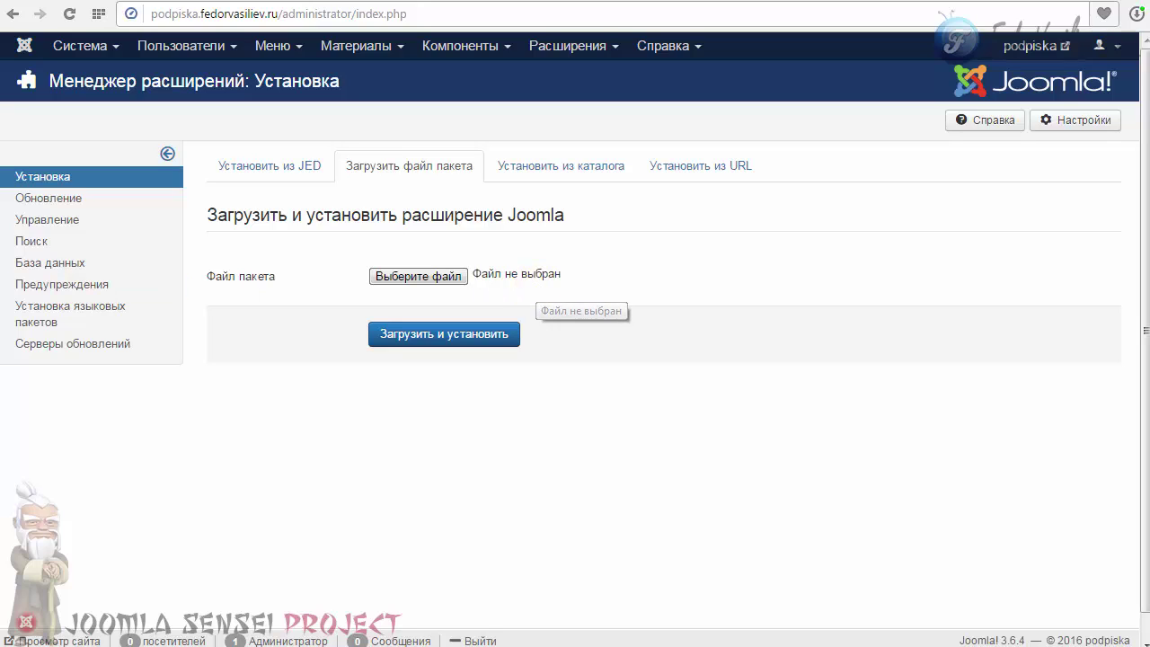
pyautogui.moveTo(297, 342); pyautogui.dragTo(475, 275)
pyautogui.click(440, 333)
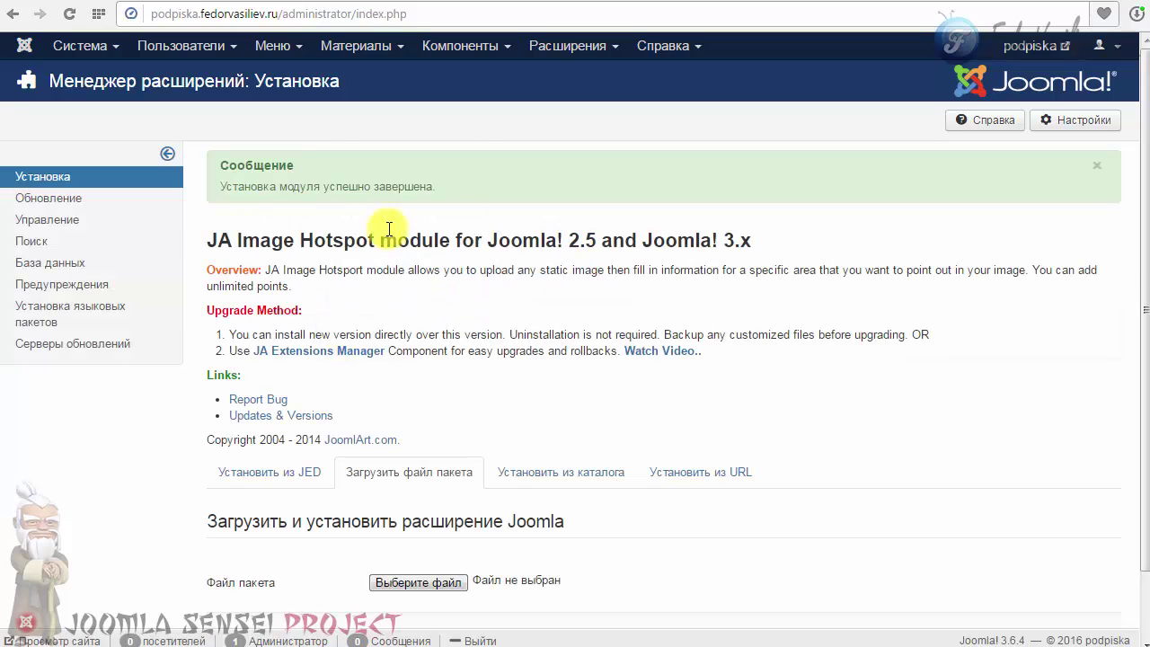
# Step: Sort the site modules by ID in descending order and open the JA Image Hotspot module for editing
pyautogui.click(547, 45)
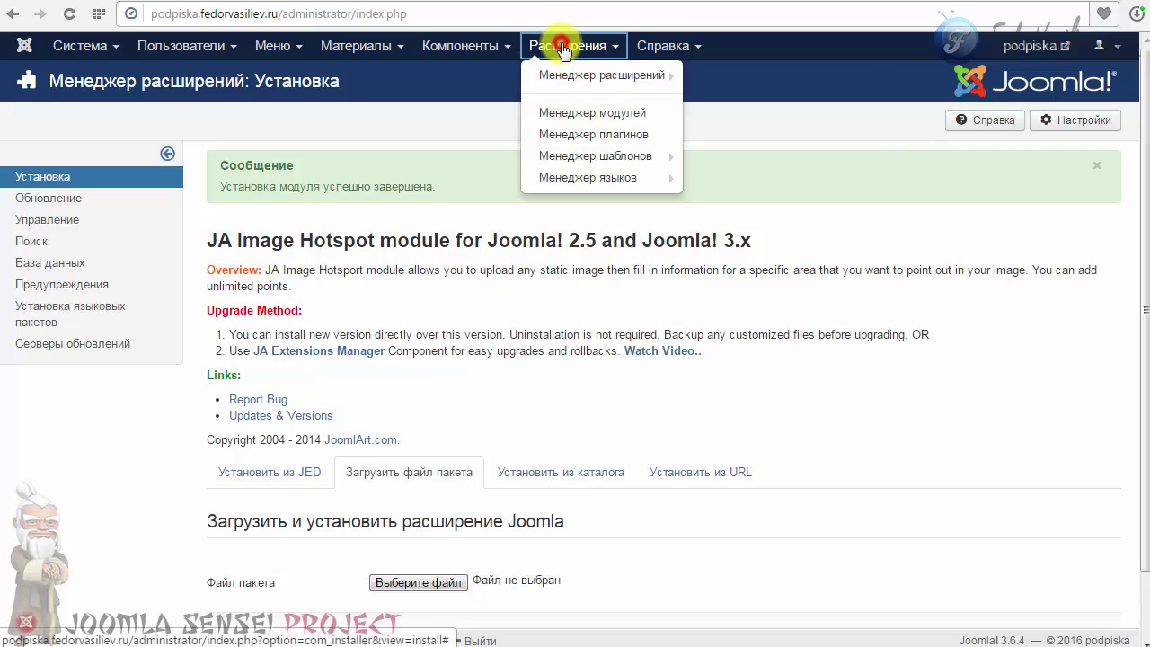
pyautogui.click(591, 111)
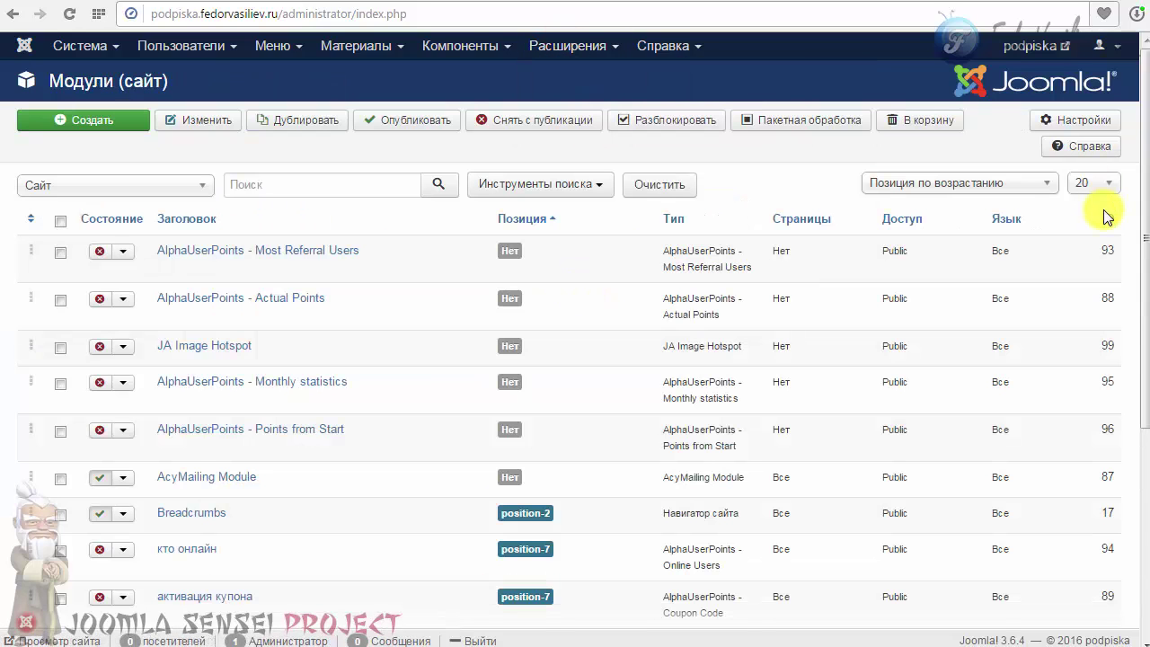
pyautogui.click(1107, 218)
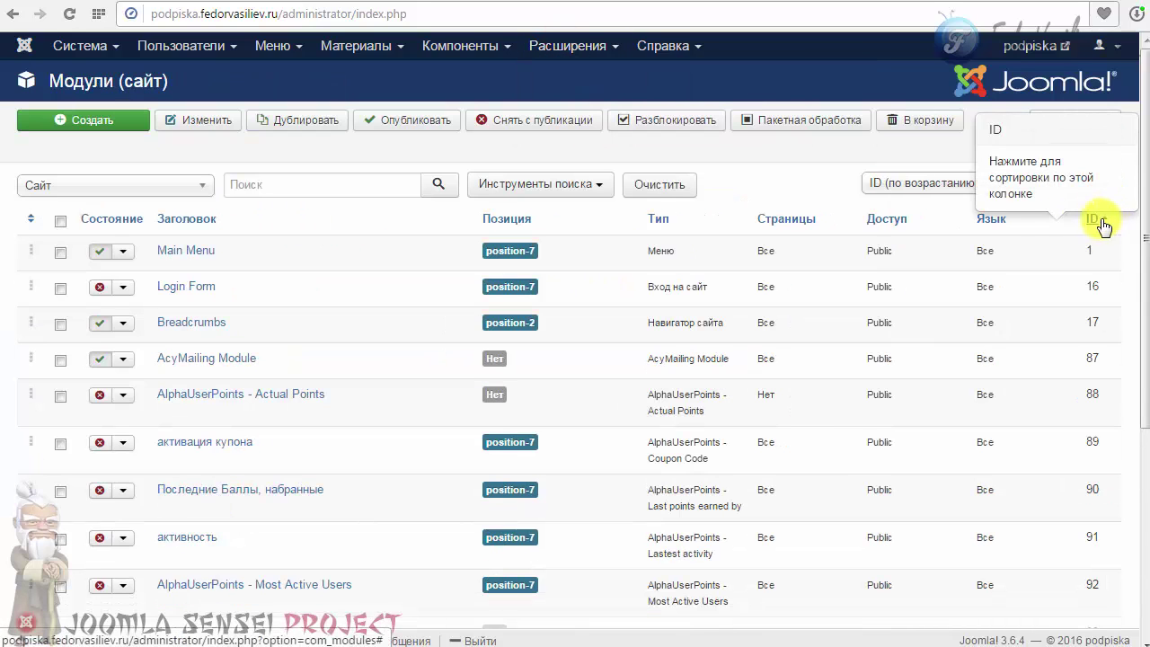
pyautogui.click(1094, 219)
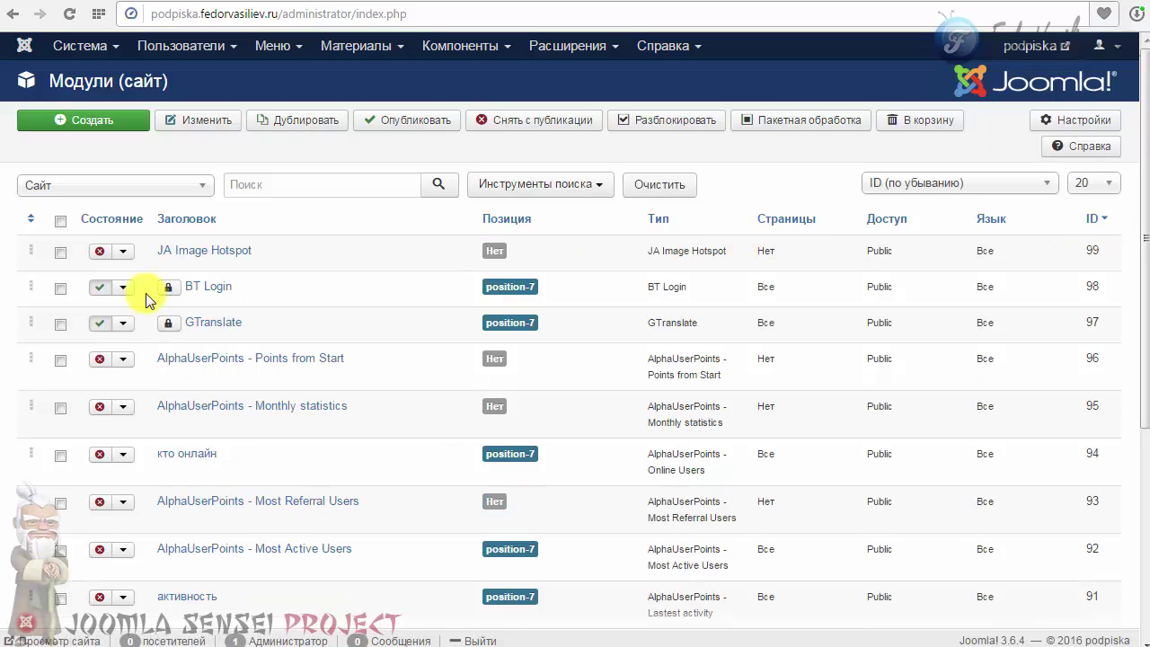
pyautogui.click(205, 251)
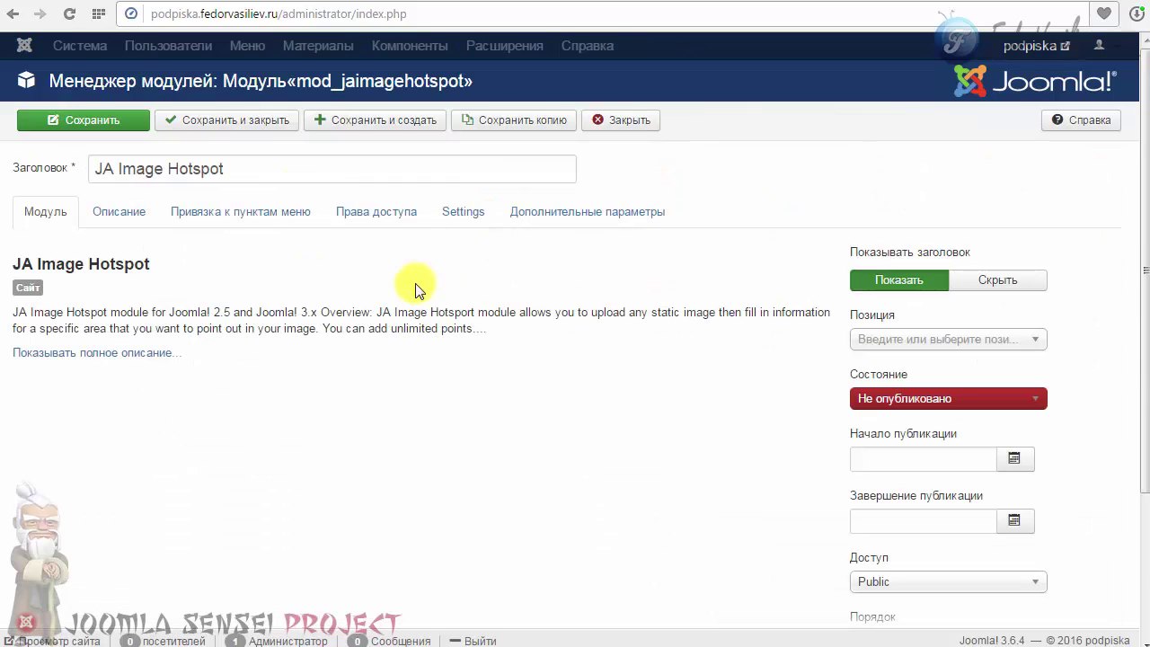
pyautogui.tripleClick(252, 172)
pyautogui.click(253, 168)
pyautogui.moveTo(254, 168); pyautogui.dragTo(97, 168)
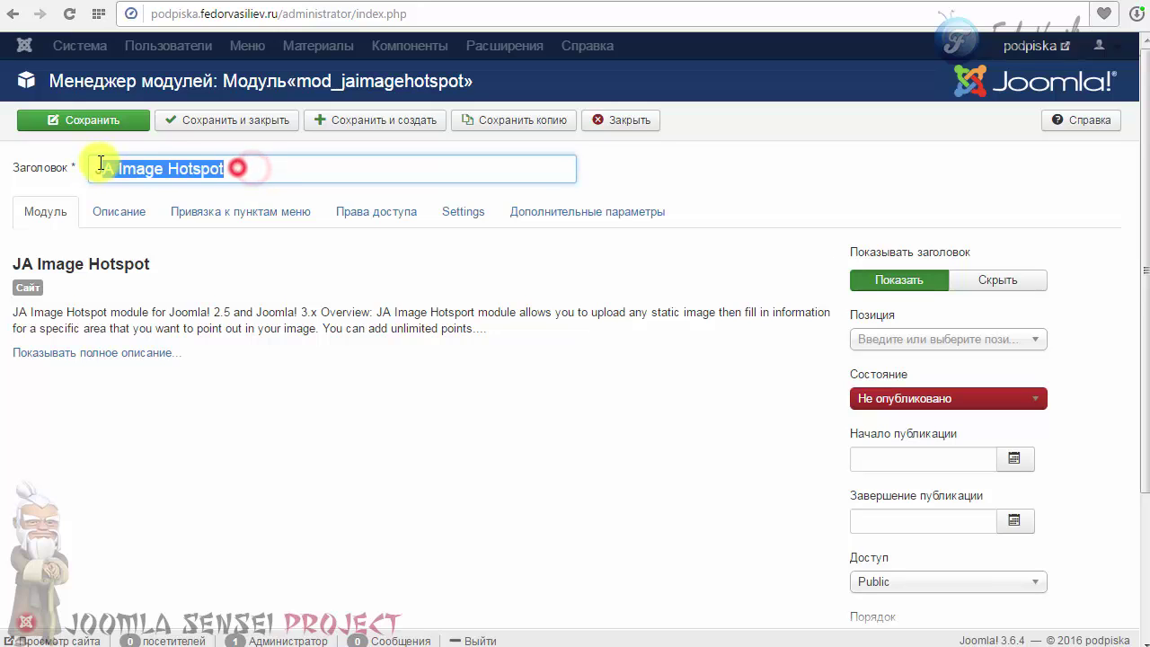
pyautogui.click(239, 168)
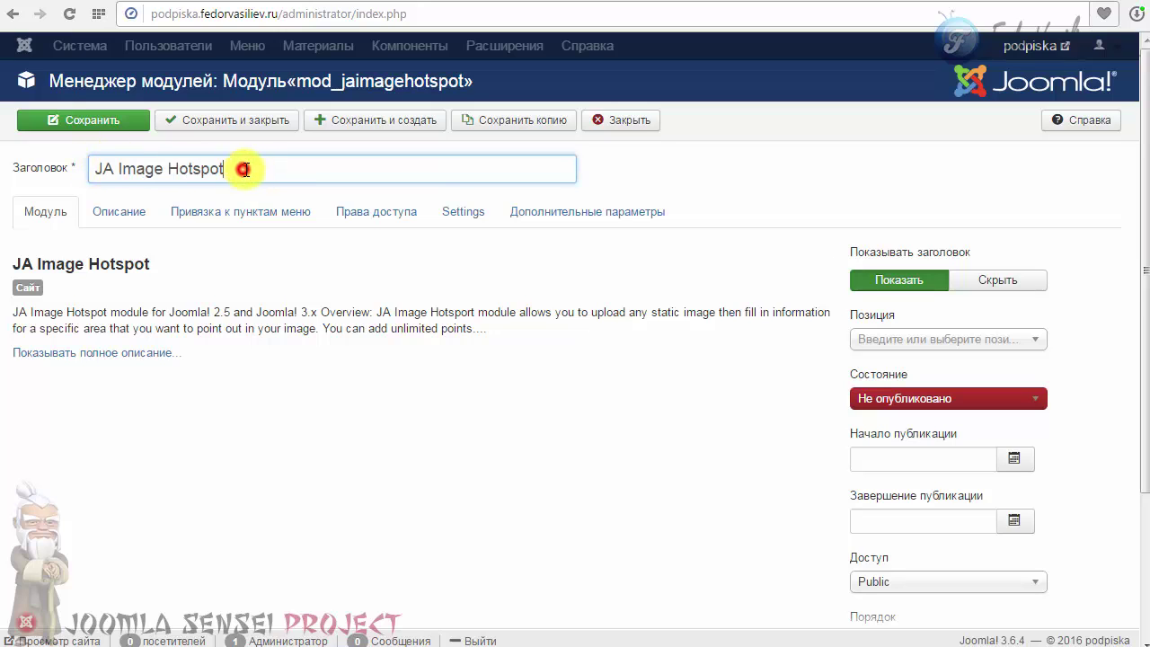
# Step: Hide the module's title, set its state to published (Опубликовано) and assign it to the Protostar position Banner [banner]
pyautogui.click(978, 281)
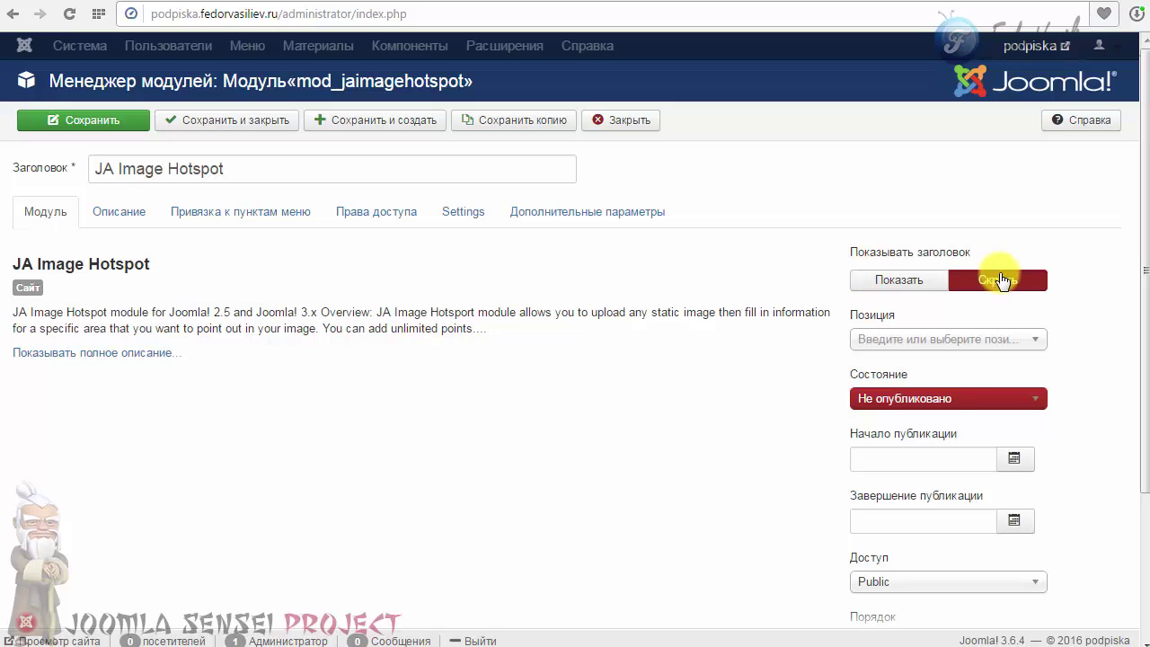
pyautogui.click(934, 406)
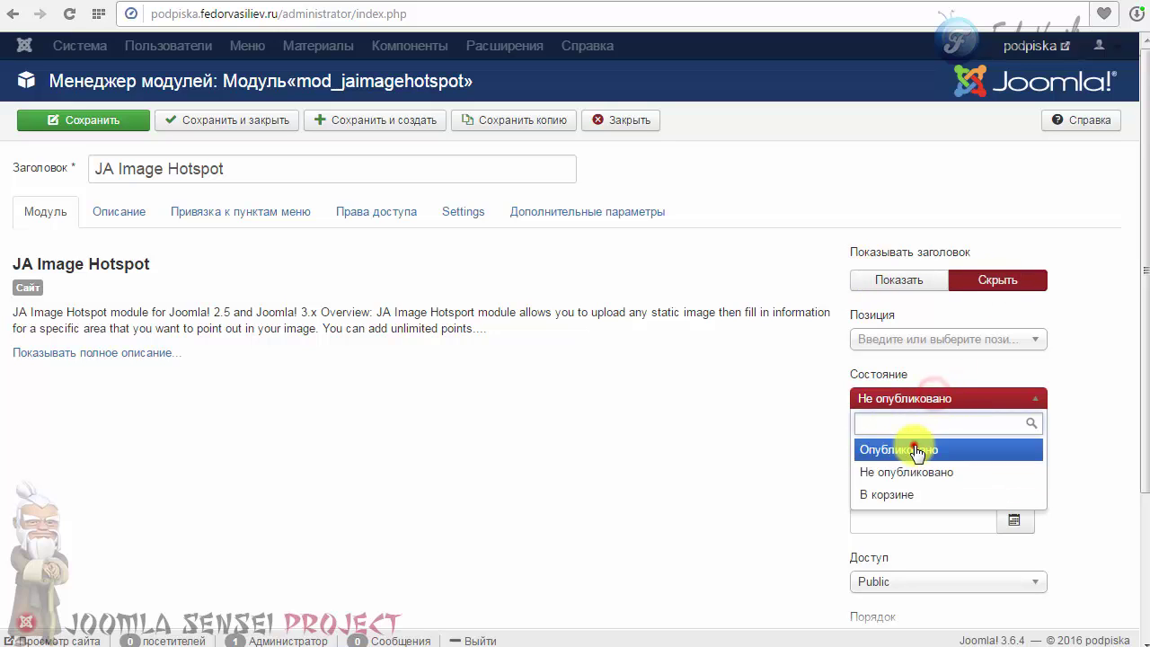
pyautogui.click(914, 448)
pyautogui.click(1033, 342)
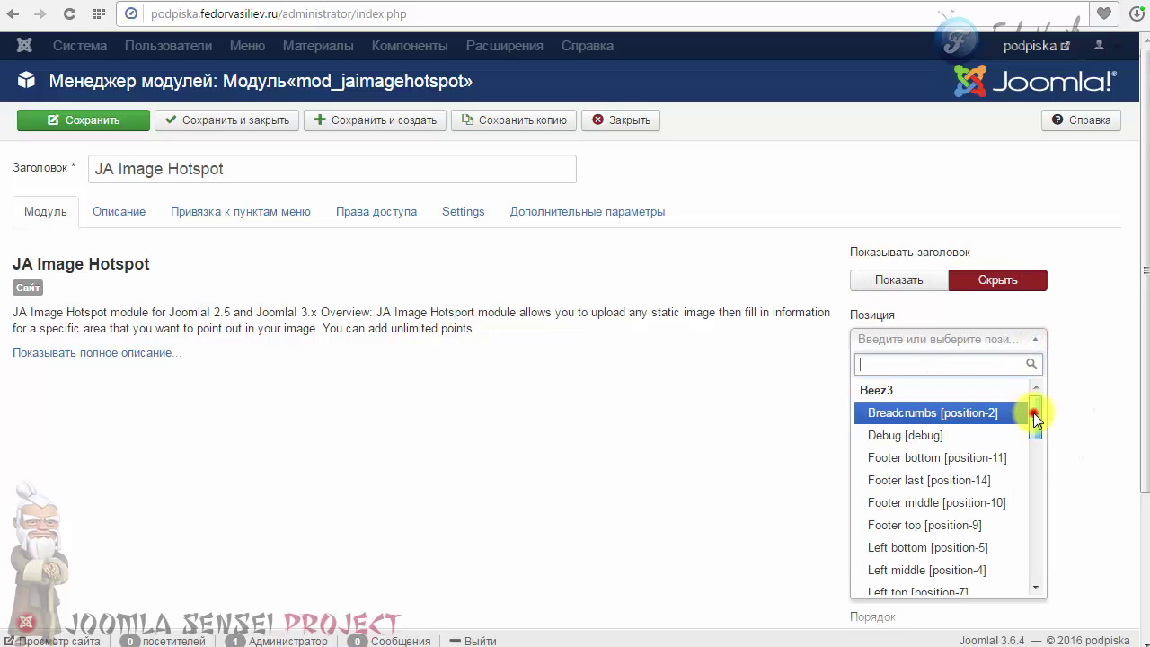
pyautogui.moveTo(1036, 418); pyautogui.dragTo(1040, 490)
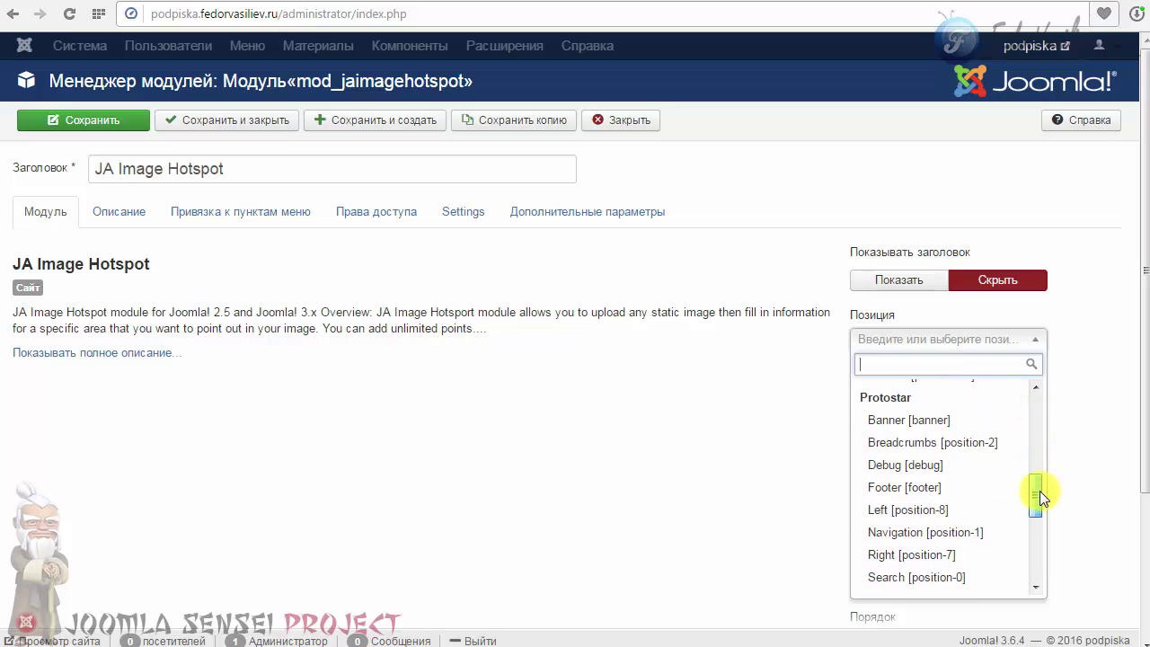
pyautogui.click(921, 428)
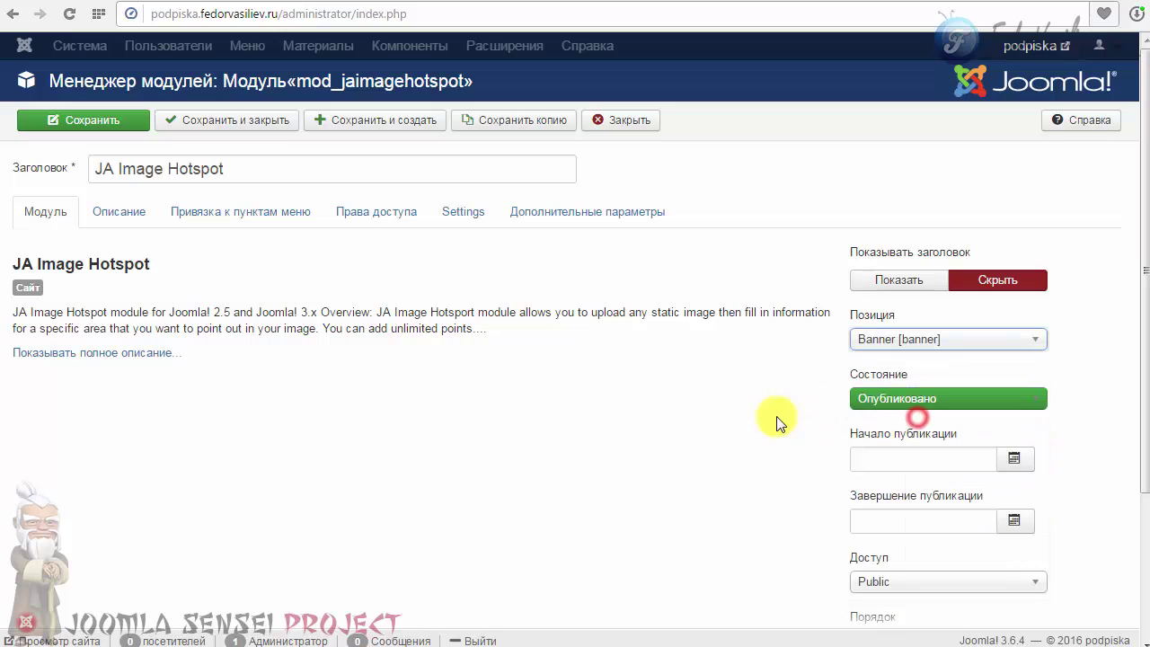
# Step: Assign the module only to specified pages (Только на указанных страницах), deselecting all menu items except Home in Main Menu
pyautogui.click(109, 218)
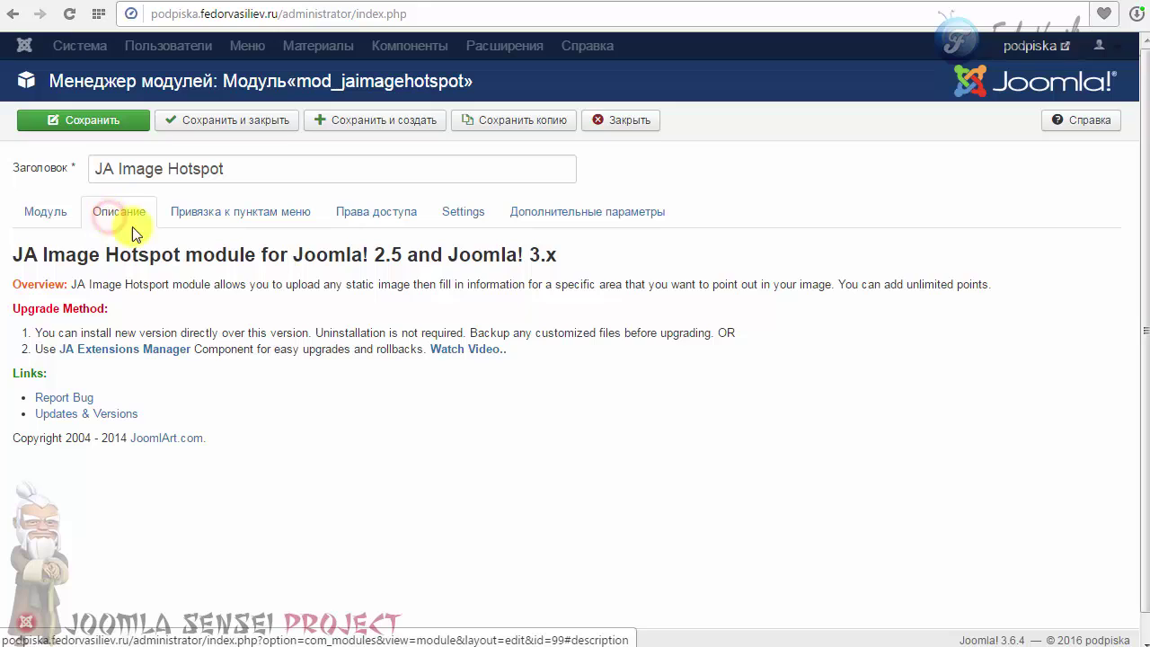
pyautogui.click(206, 220)
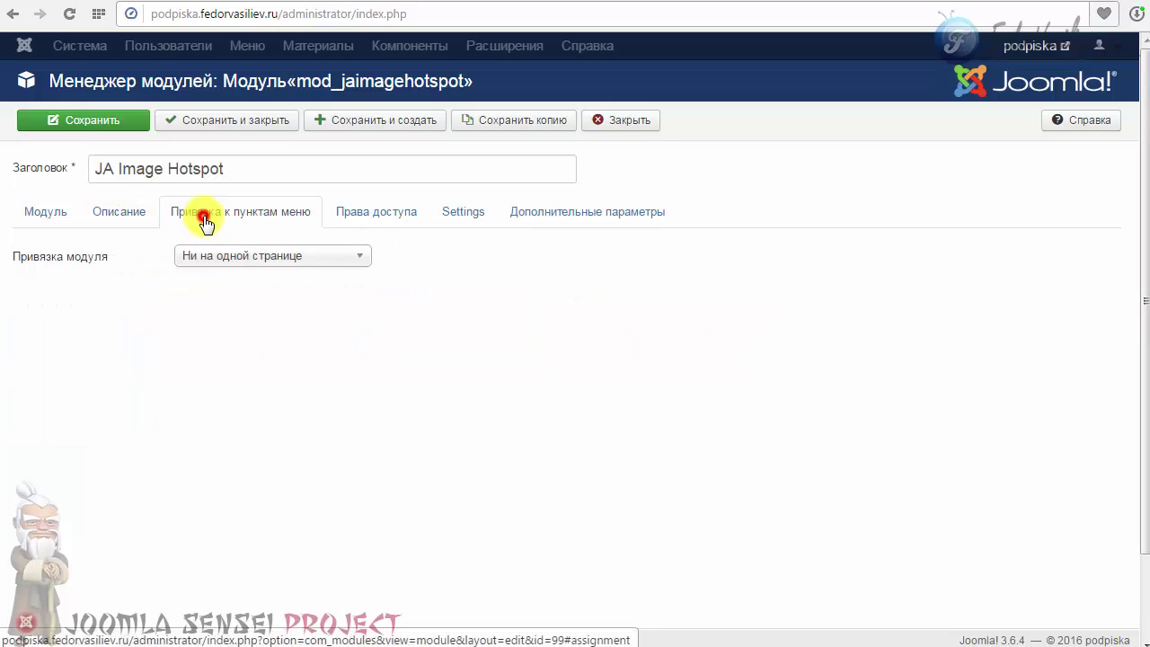
pyautogui.click(239, 266)
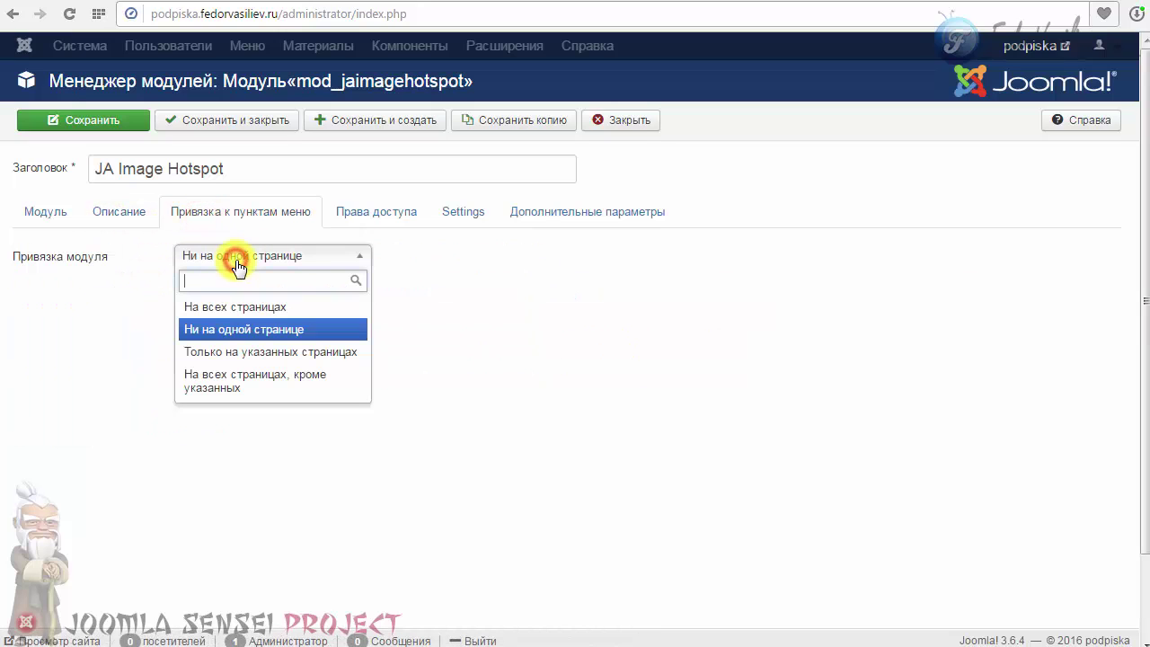
pyautogui.click(230, 353)
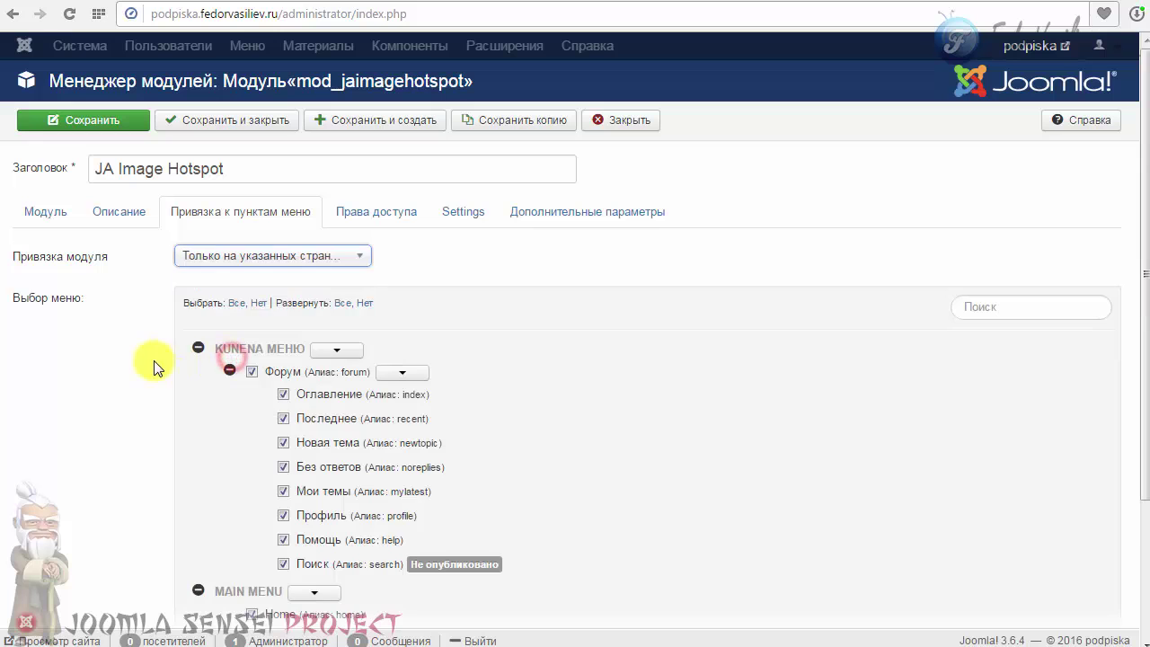
pyautogui.click(258, 305)
pyautogui.scroll(-2, 323, 342)
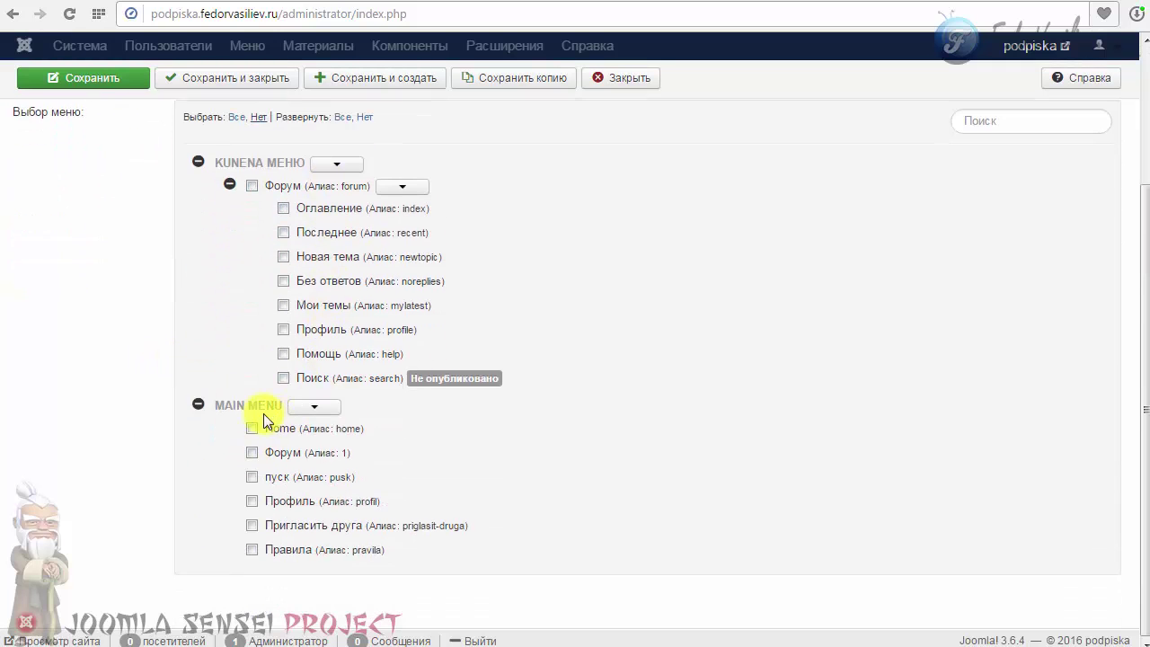
pyautogui.scroll(2, 252, 411)
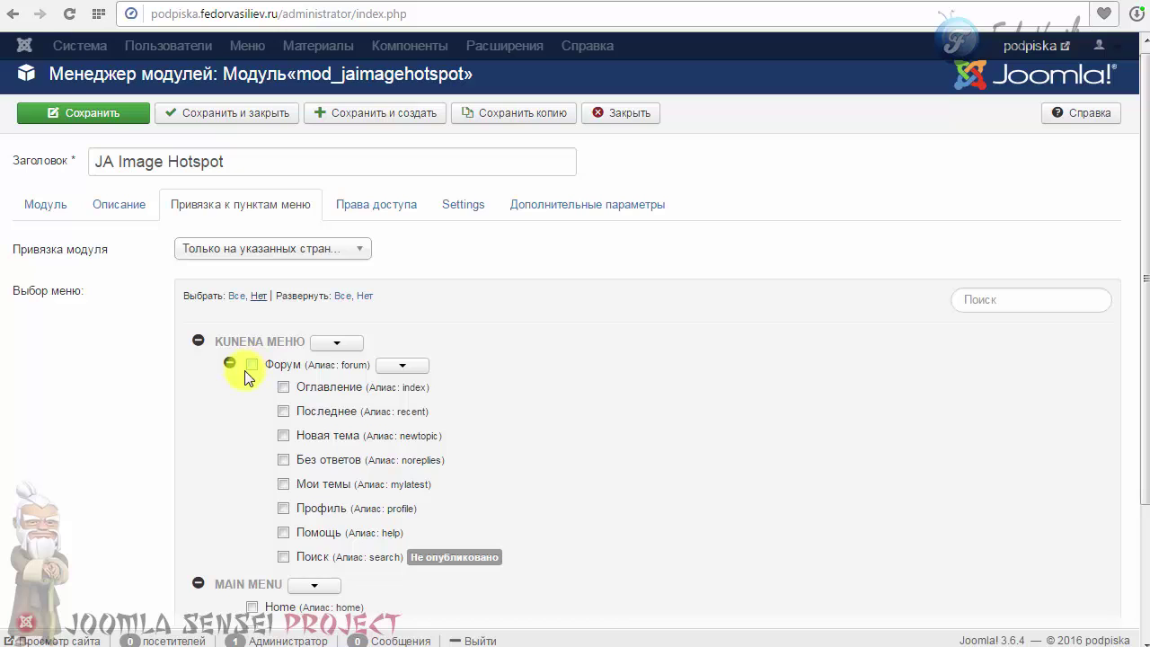
pyautogui.scroll(-2, 245, 377)
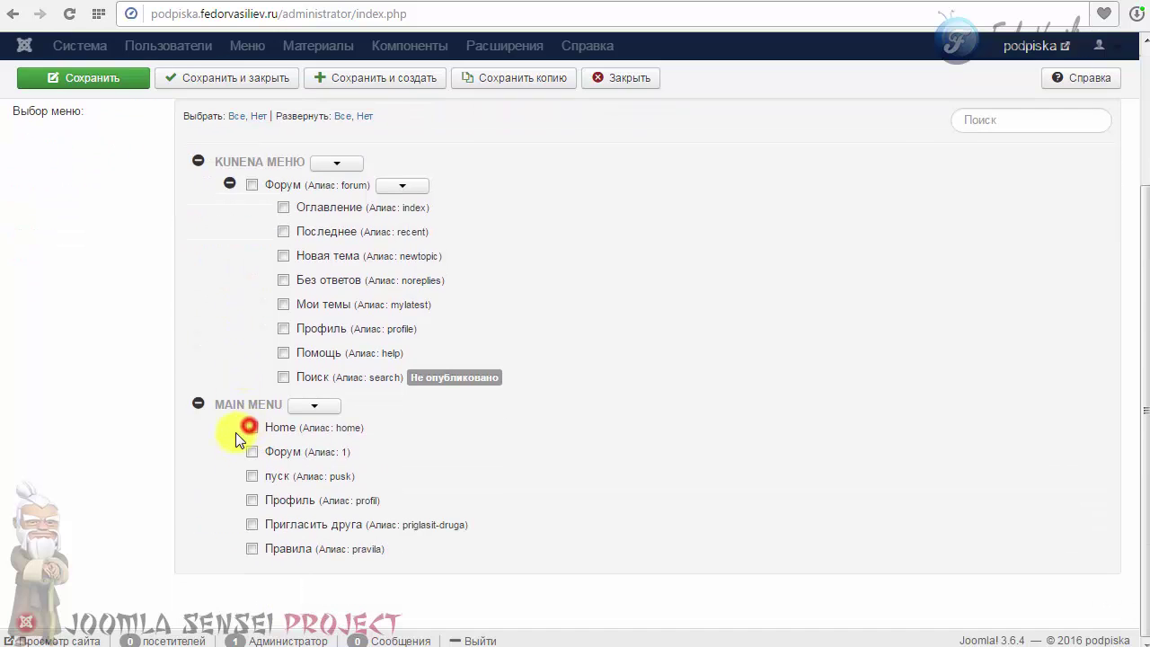
pyautogui.click(249, 427)
pyautogui.scroll(2, 216, 396)
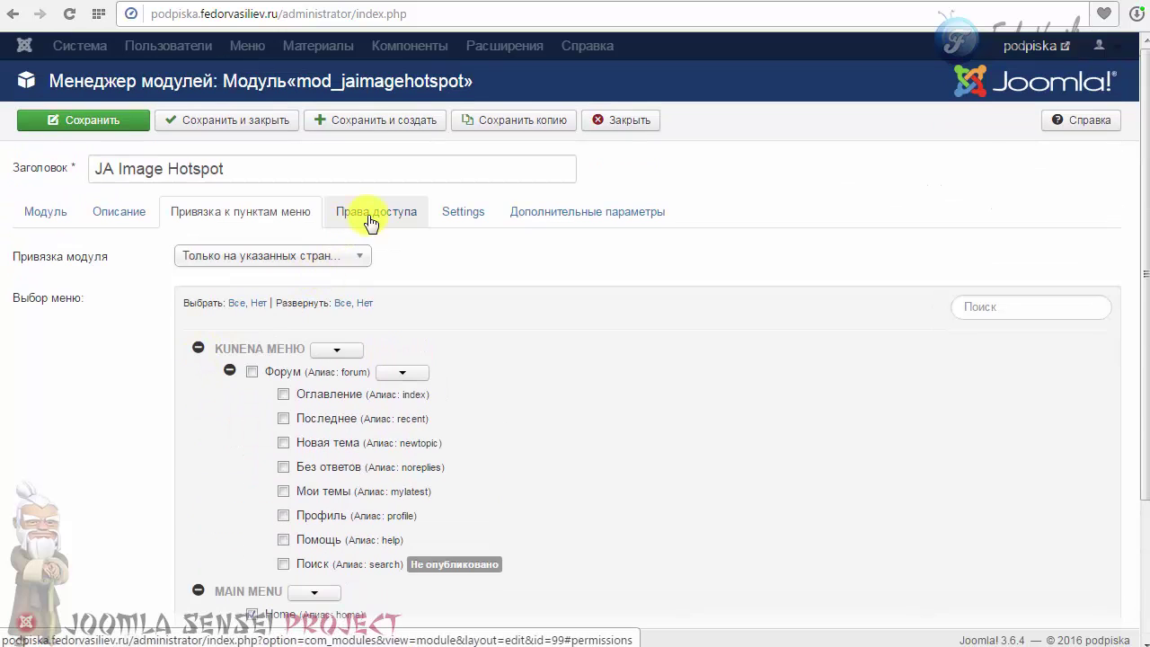
# Step: In the module's global configuration, enter ОПИСАНИЕ as the description and ПОКАЗАТЬ as the selection text
pyautogui.click(467, 215)
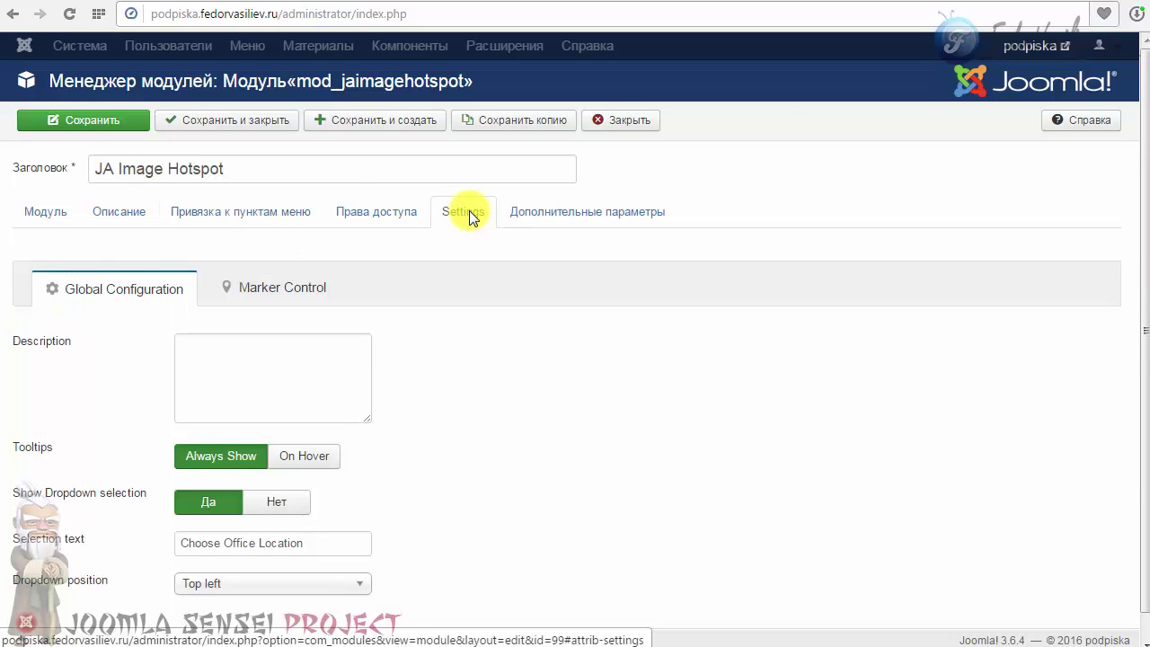
pyautogui.scroll(-1, 38, 393)
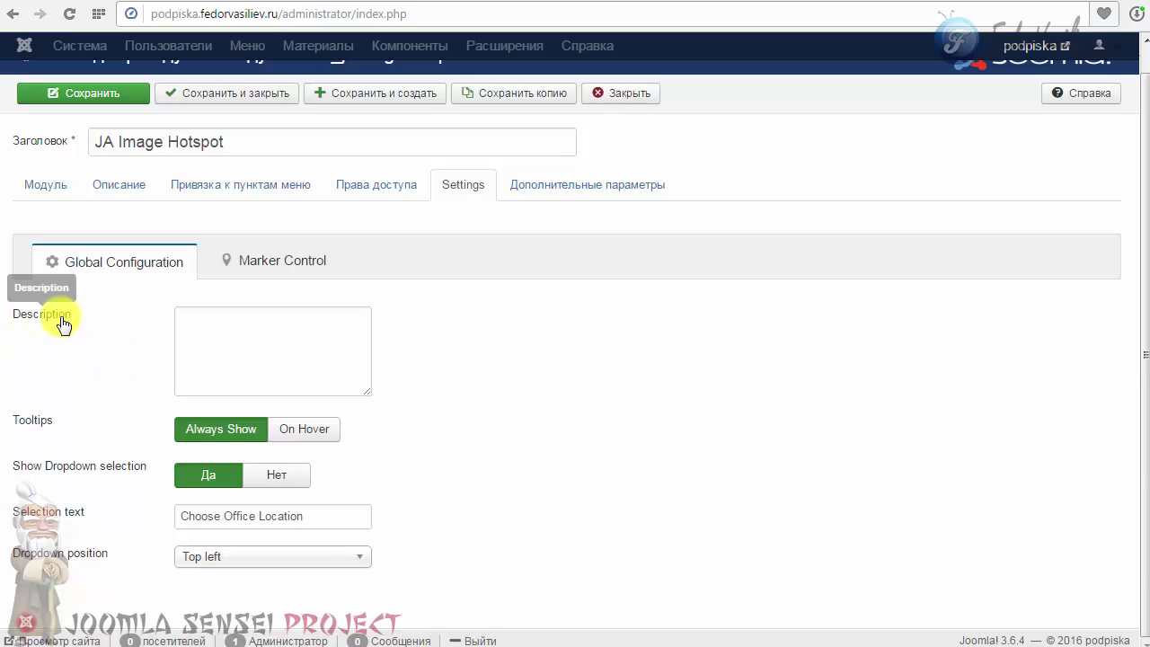
pyautogui.click(205, 329)
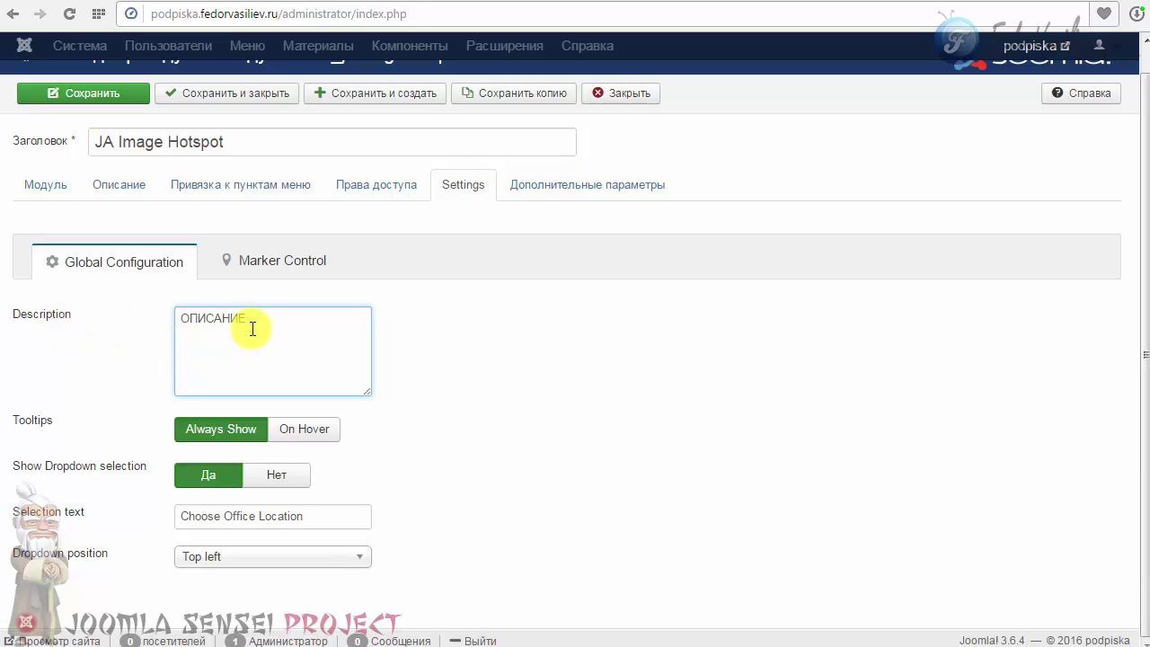
pyautogui.tripleClick(184, 520)
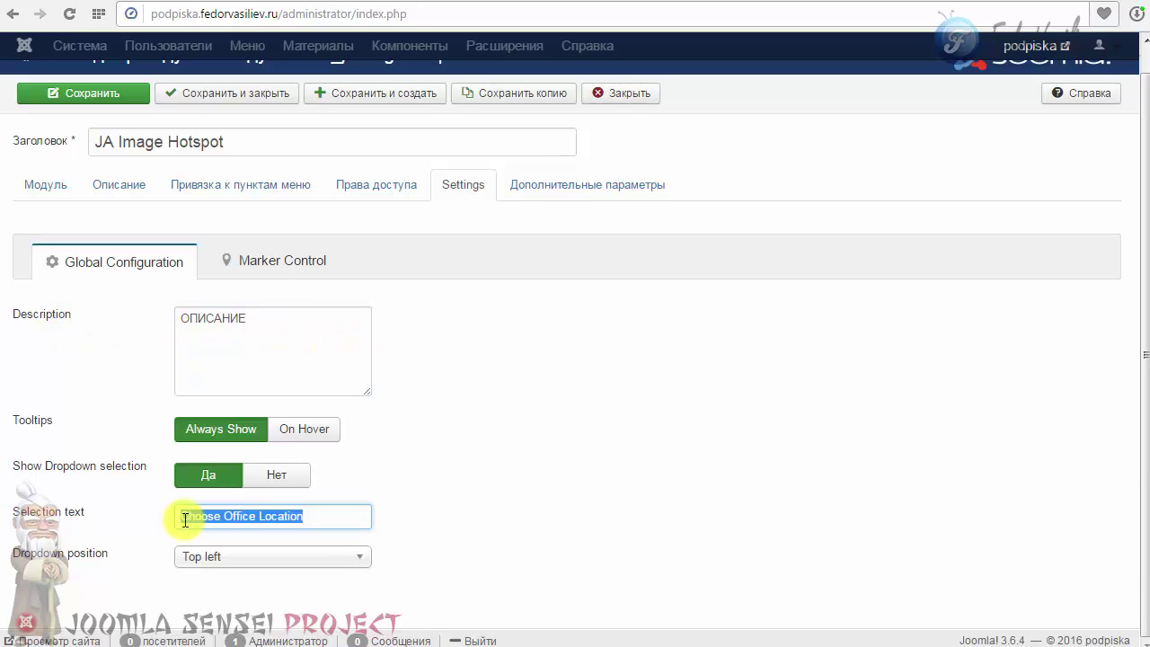
pyautogui.write('Вы')
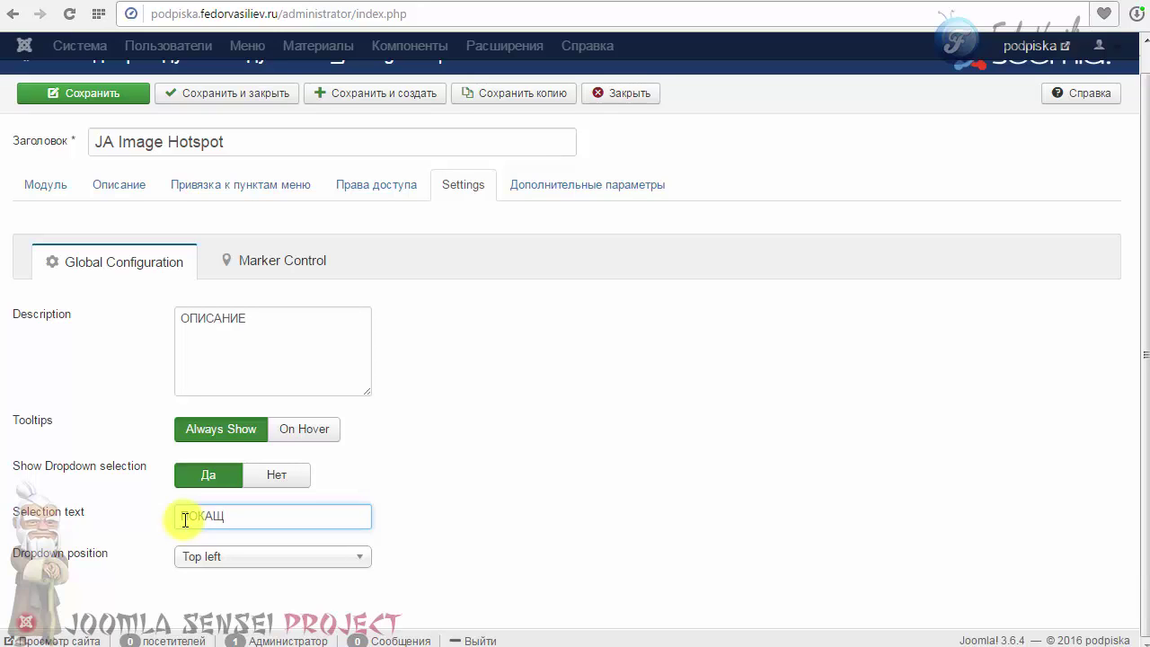
pyautogui.write('КАЗАТЬ')
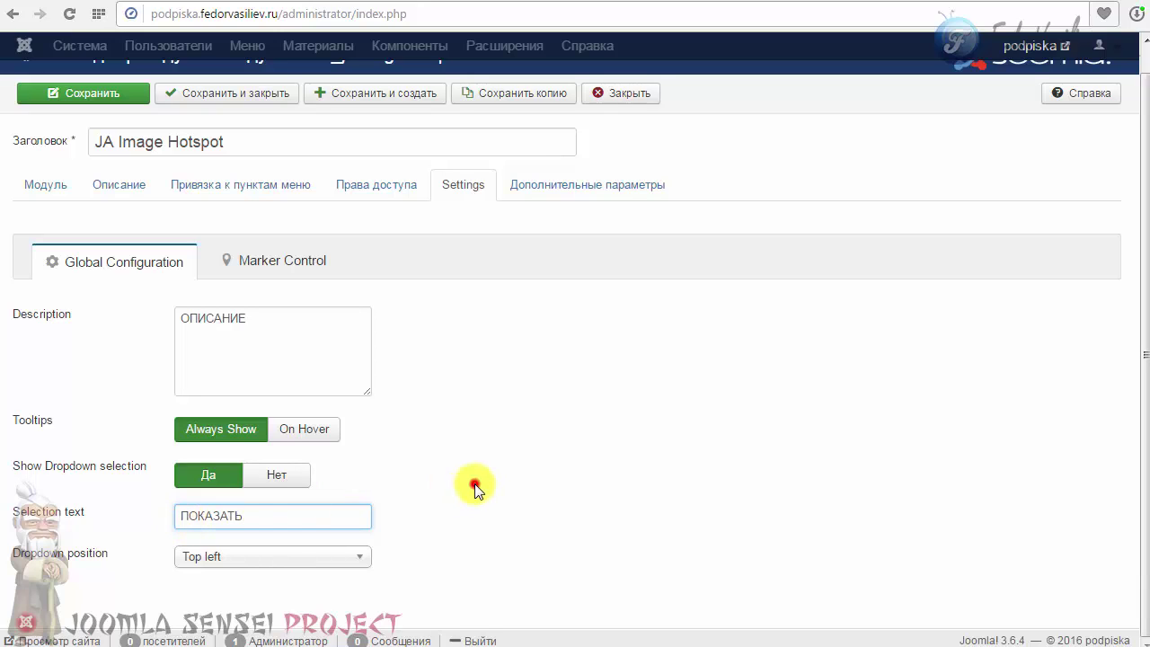
pyautogui.click(476, 486)
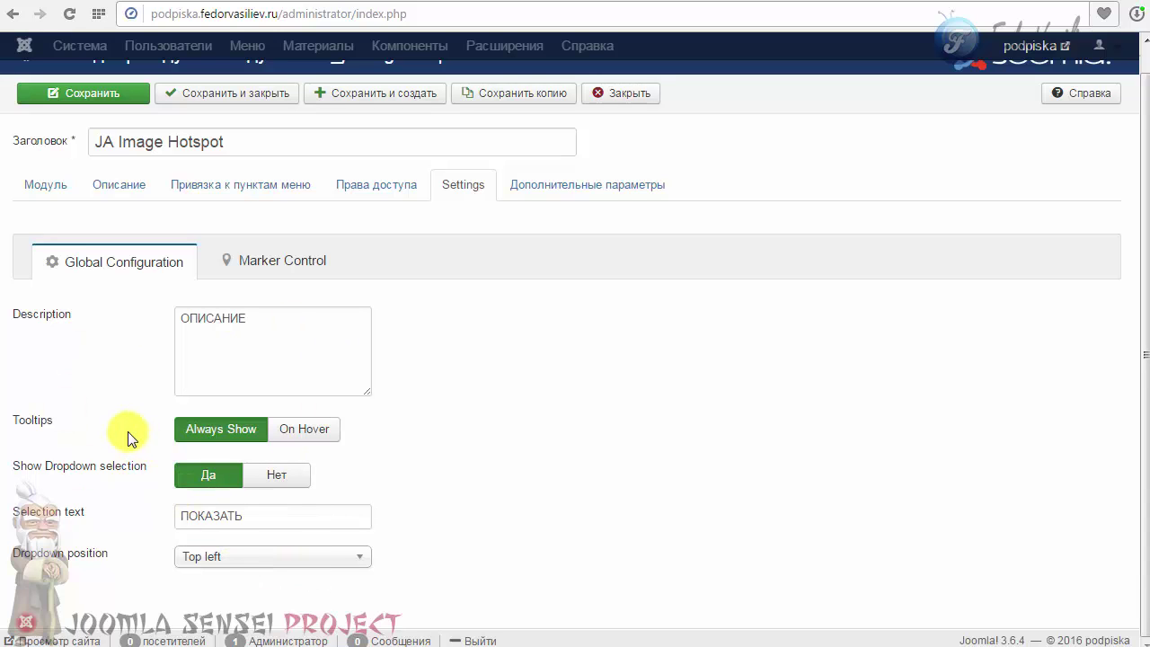
# Step: Open the module's marker control settings and bring the world map image into view
pyautogui.click(260, 271)
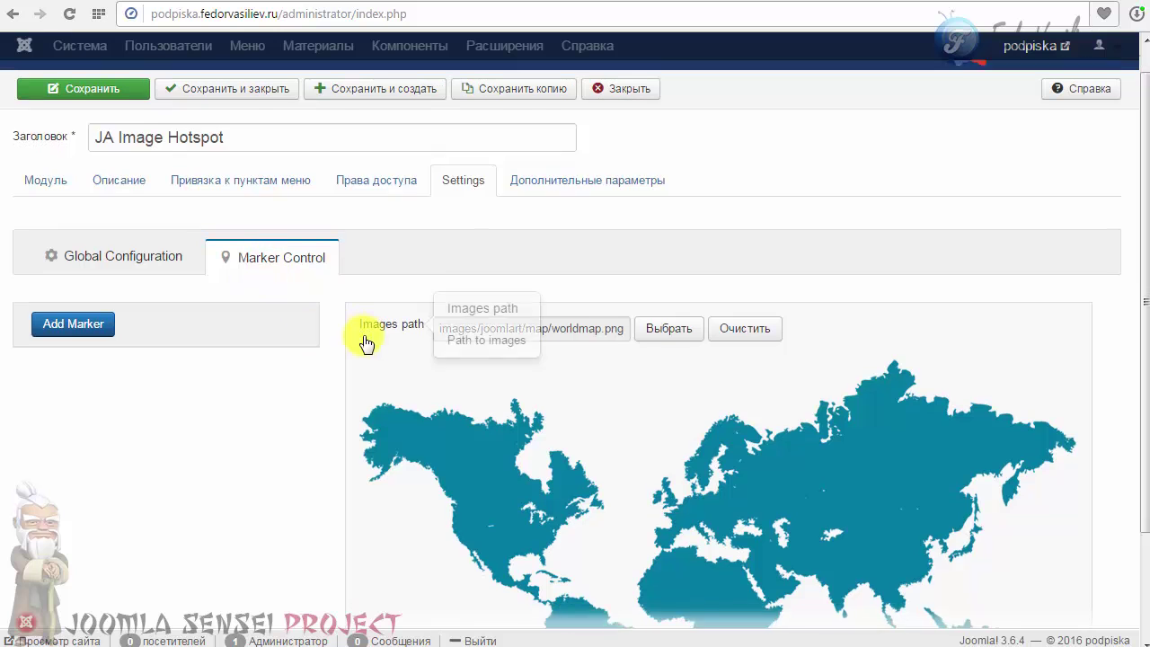
pyautogui.scroll(-2, 685, 338)
pyautogui.scroll(2, 662, 275)
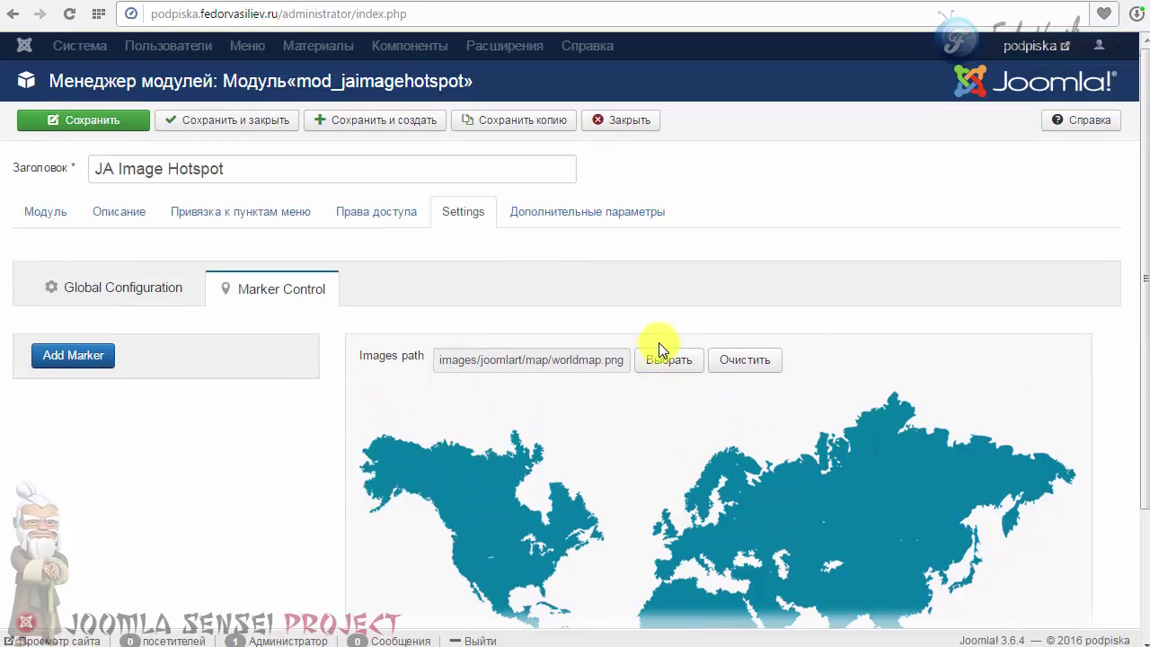
pyautogui.scroll(-2, 660, 342)
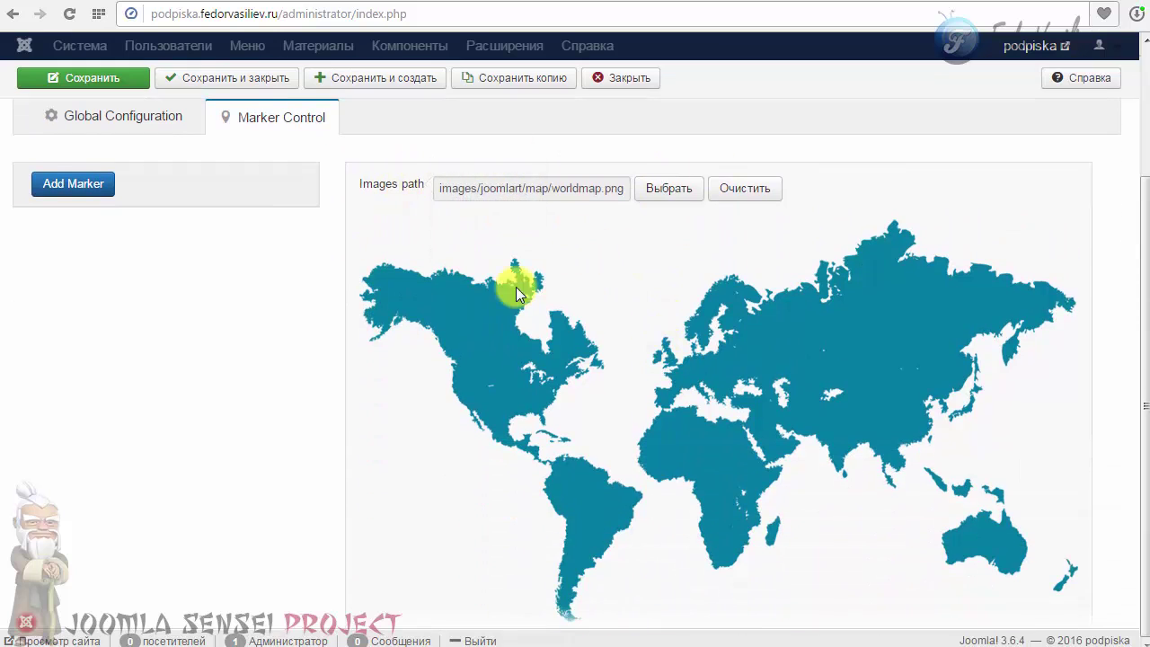
# Step: Look through the map images available in the /joomlart/map folder and leave the image selection without choosing one
pyautogui.click(659, 194)
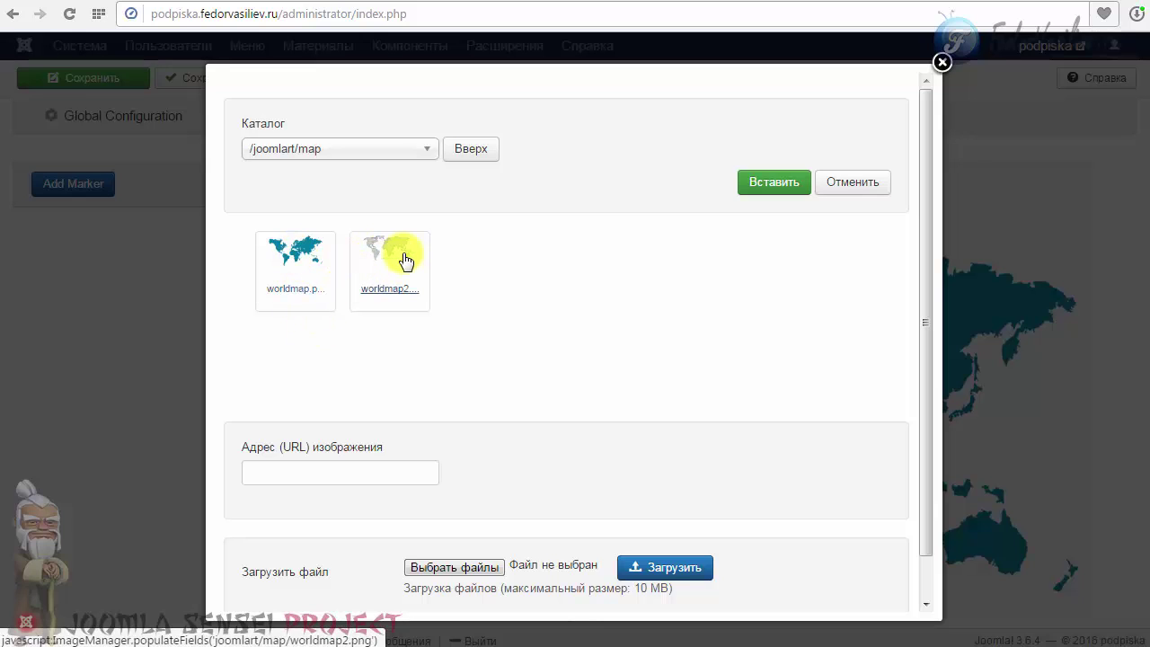
pyautogui.scroll(-1, 432, 341)
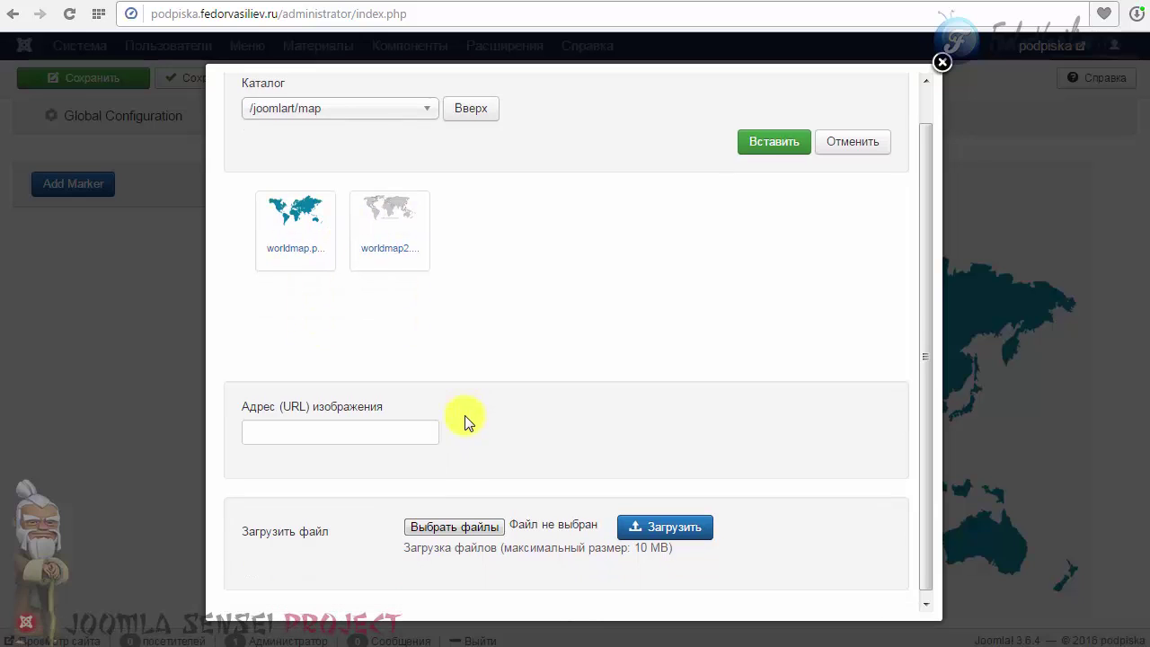
pyautogui.click(940, 71)
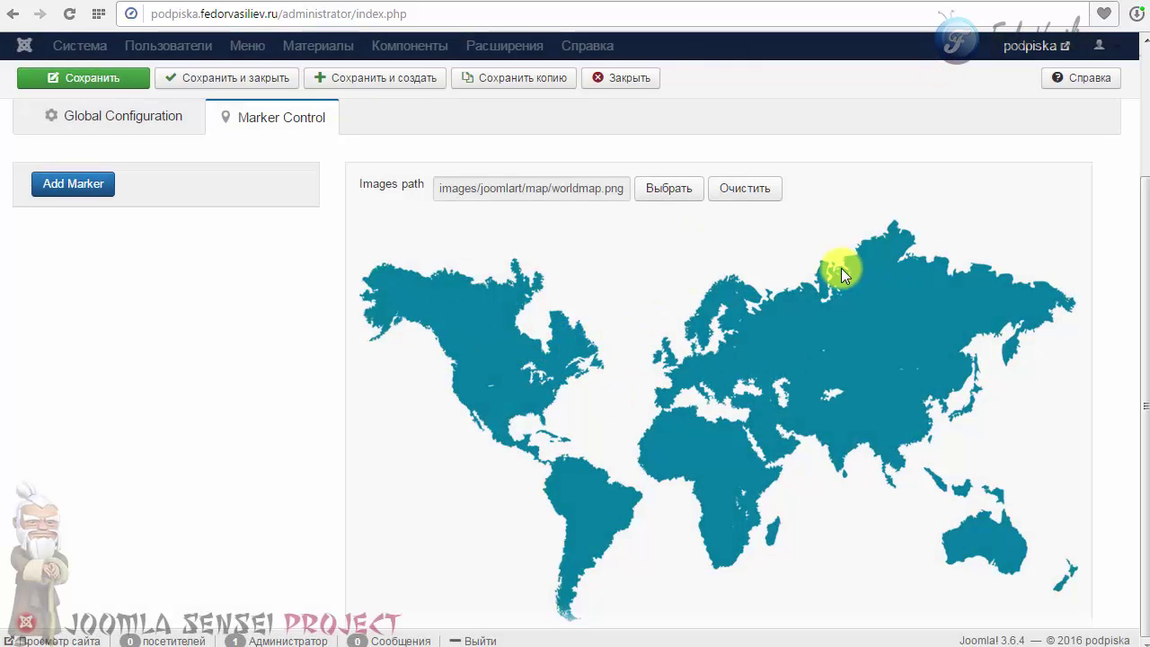
# Step: Add a marker to the world map and place it over Canada at about Offset X 18.25 and Offset Y 30.09
pyautogui.scroll(1, 270, 324)
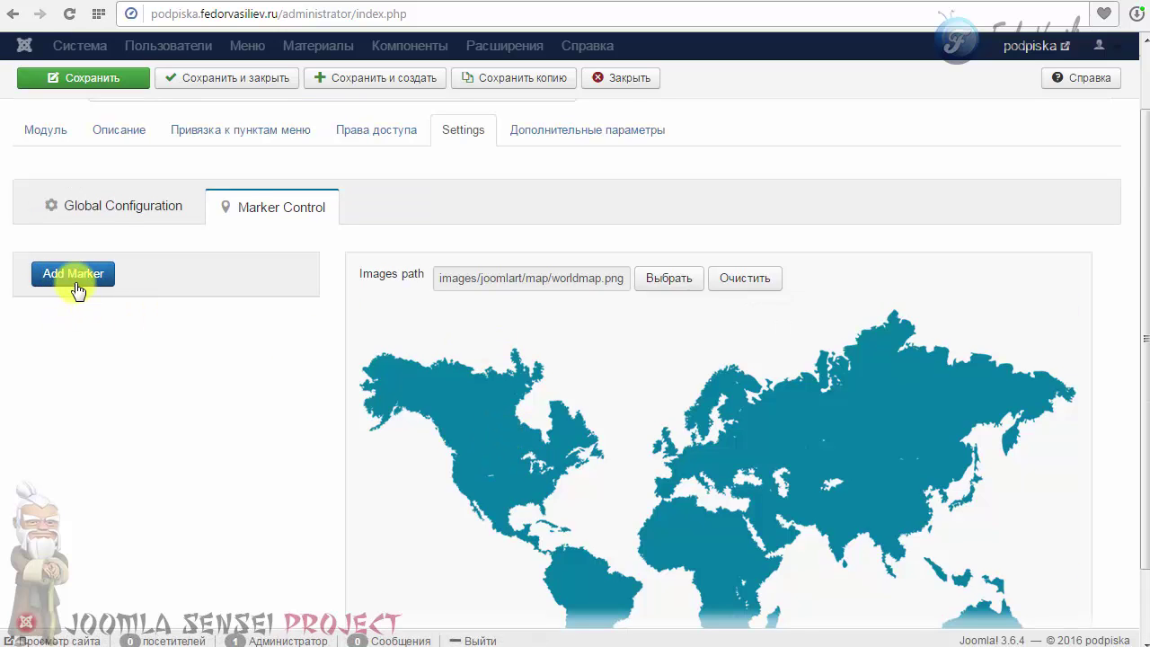
pyautogui.scroll(-1, 215, 310)
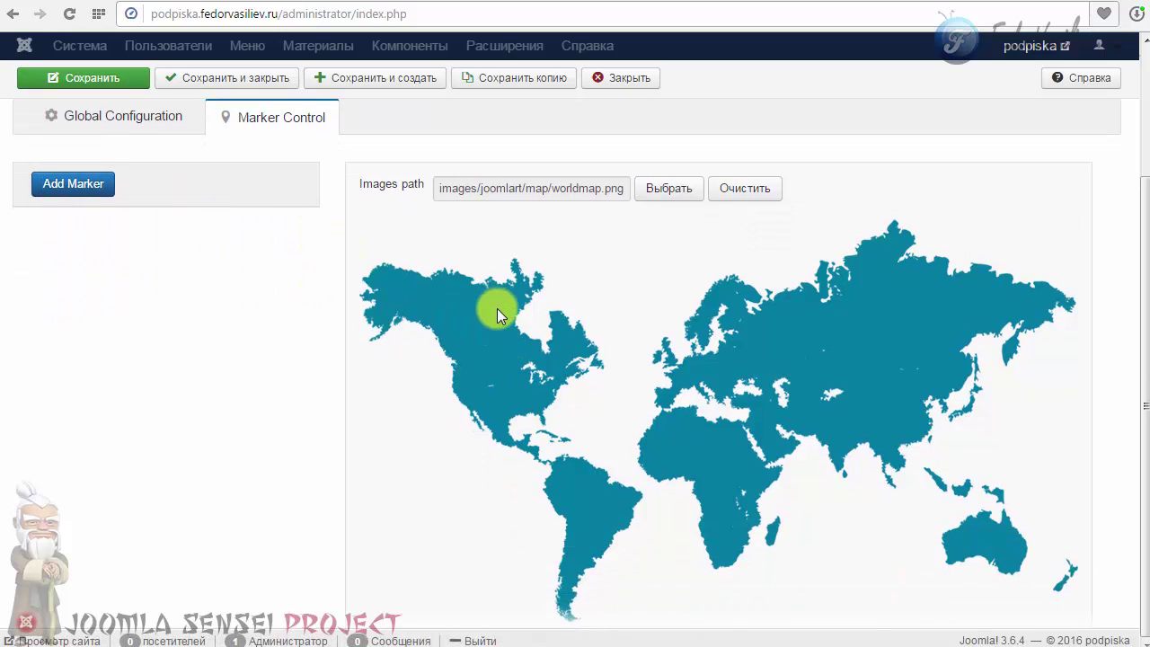
pyautogui.click(76, 187)
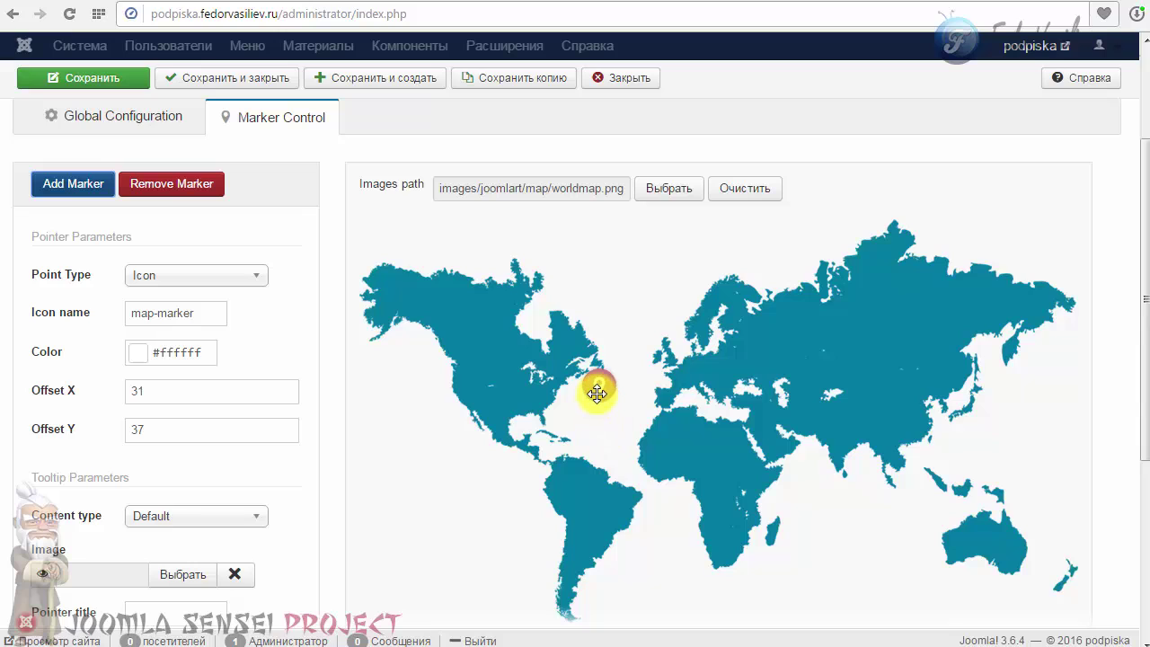
pyautogui.moveTo(600, 386); pyautogui.dragTo(466, 304)
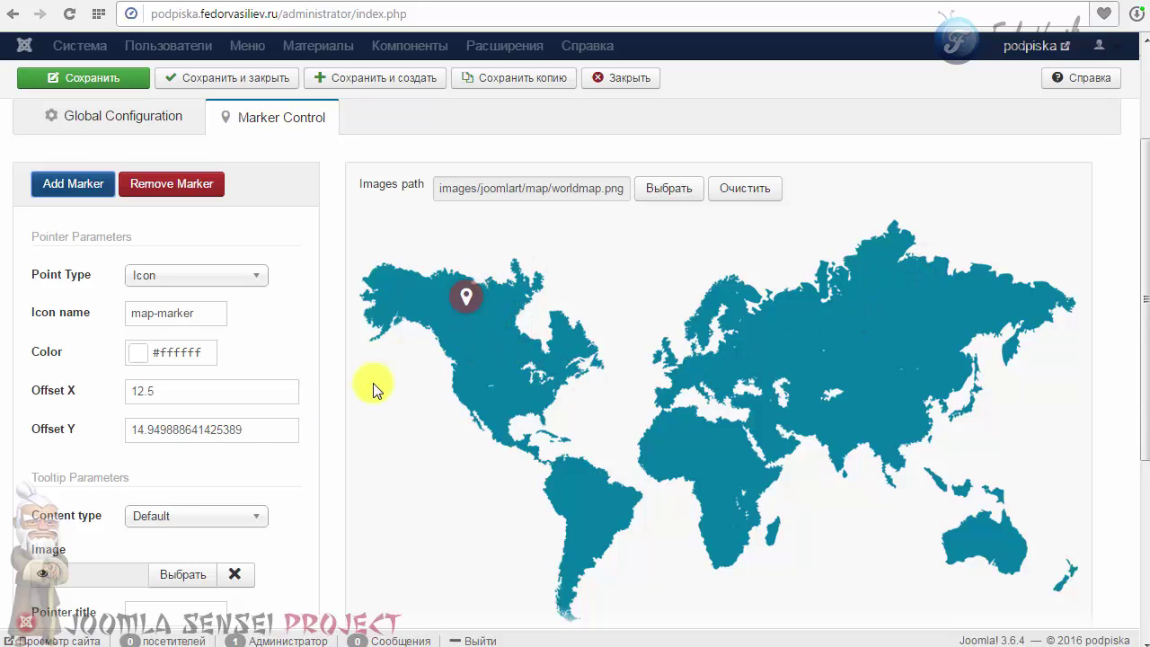
pyautogui.click(464, 296)
pyautogui.moveTo(508, 360); pyautogui.dragTo(508, 360)
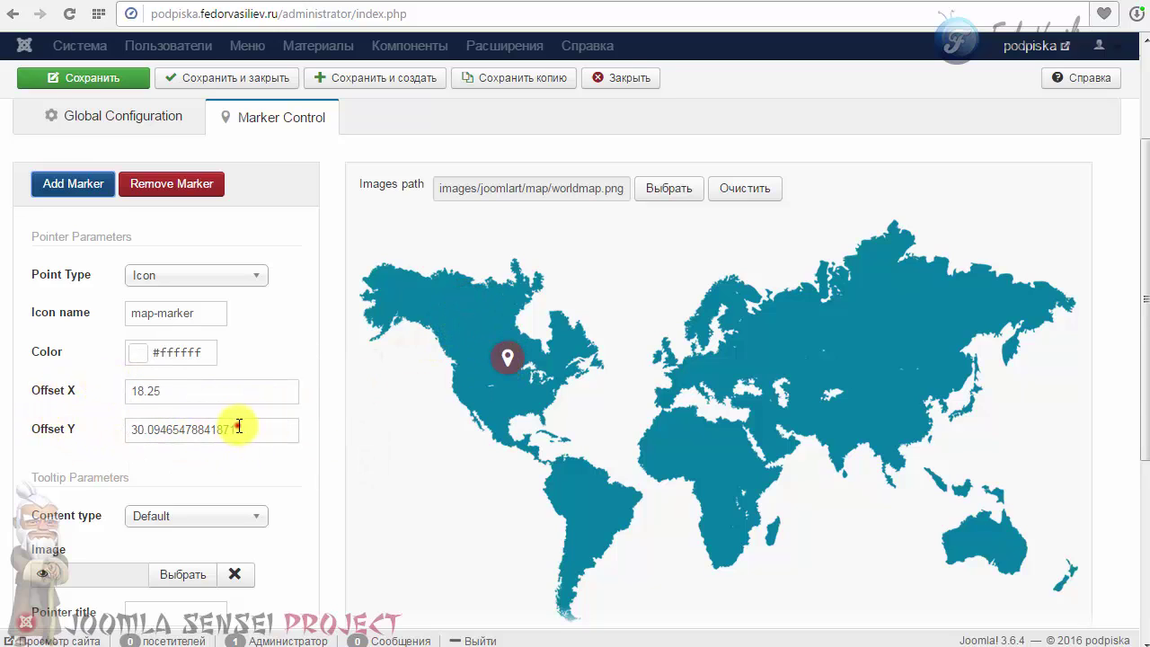
# Step: Examine the marker's Offset X and Offset Y coordinates in its pointer parameters
pyautogui.moveTo(239, 429); pyautogui.dragTo(142, 428)
pyautogui.click(164, 393)
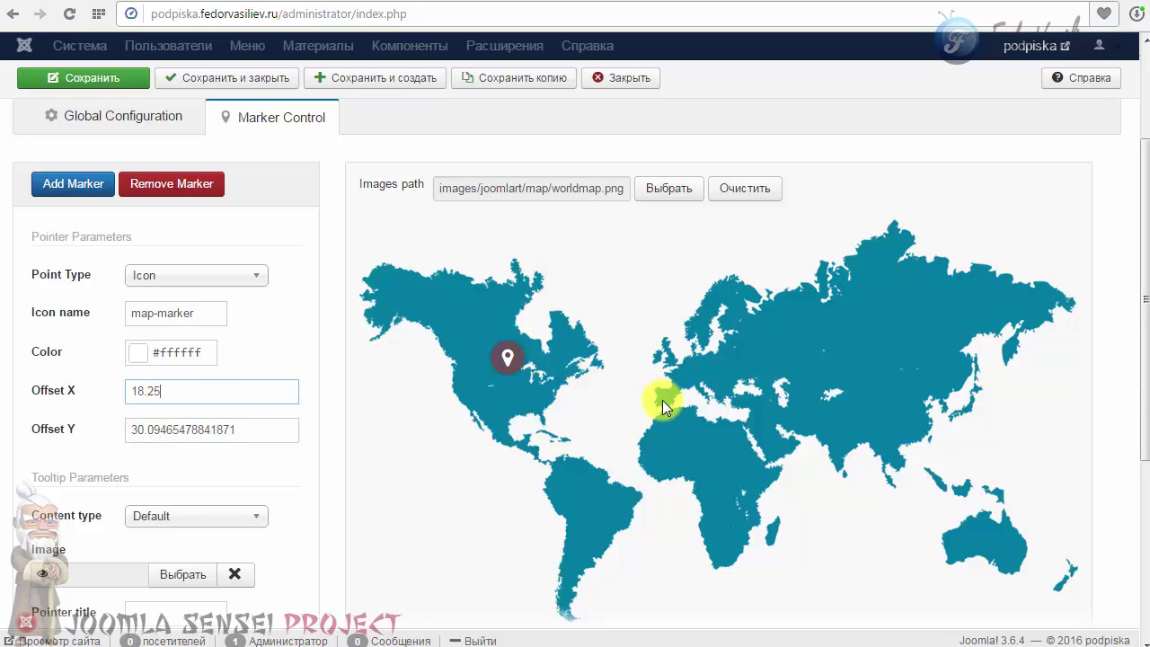
pyautogui.moveTo(185, 390); pyautogui.dragTo(102, 390)
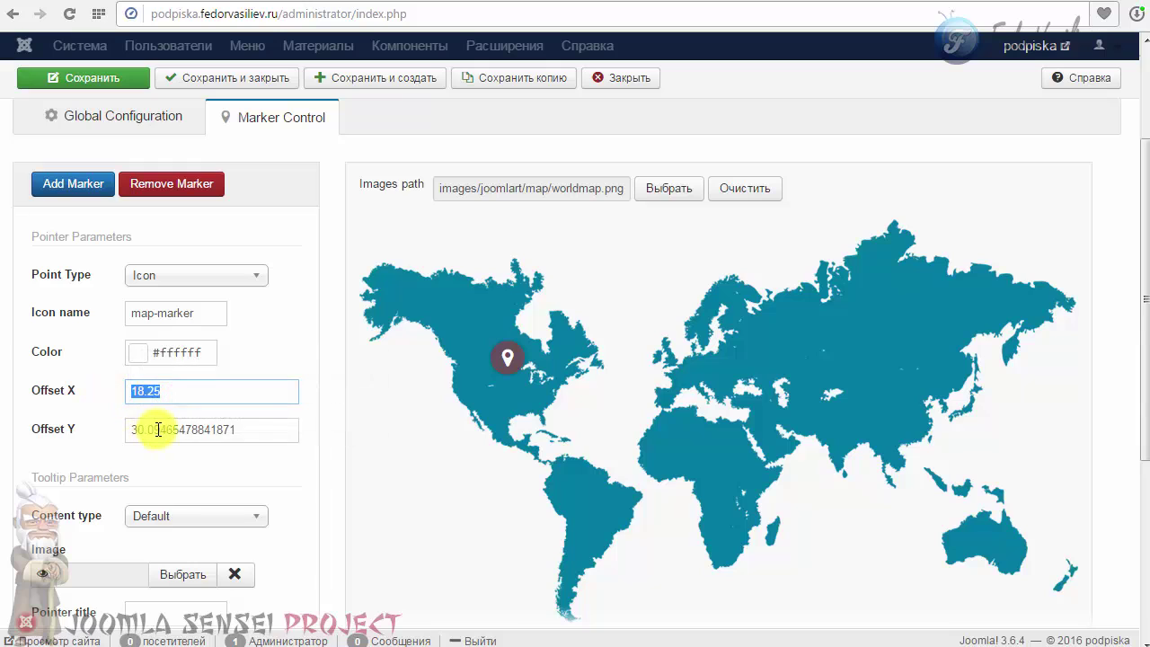
pyautogui.moveTo(254, 429); pyautogui.dragTo(116, 436)
pyautogui.moveTo(154, 390); pyautogui.dragTo(118, 398)
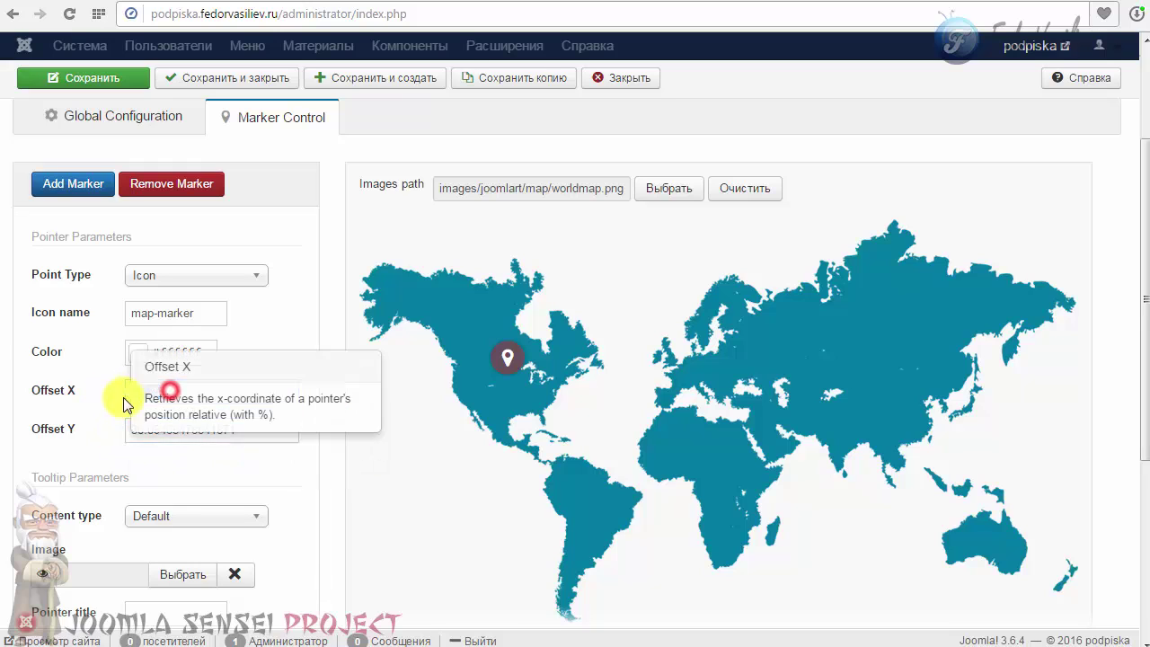
# Step: Move the marker over northwestern Canada, to about Offset X 13.75 and Offset Y 21.85
pyautogui.moveTo(497, 381); pyautogui.dragTo(465, 353)
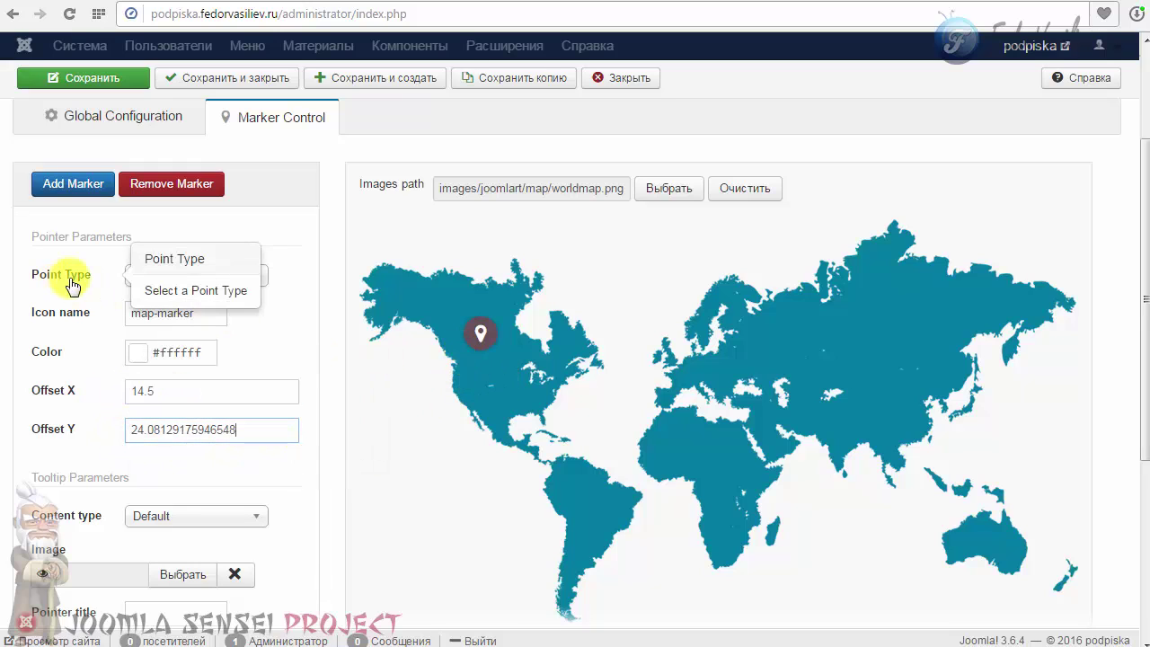
pyautogui.tripleClick(208, 311)
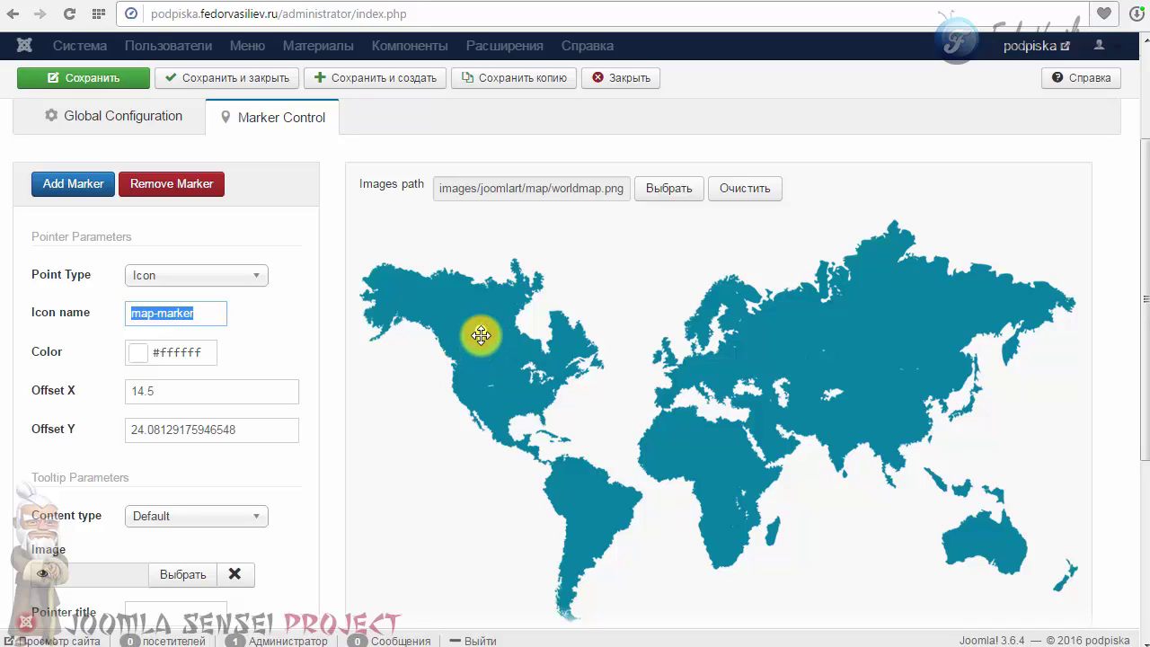
pyautogui.moveTo(484, 336); pyautogui.dragTo(476, 318)
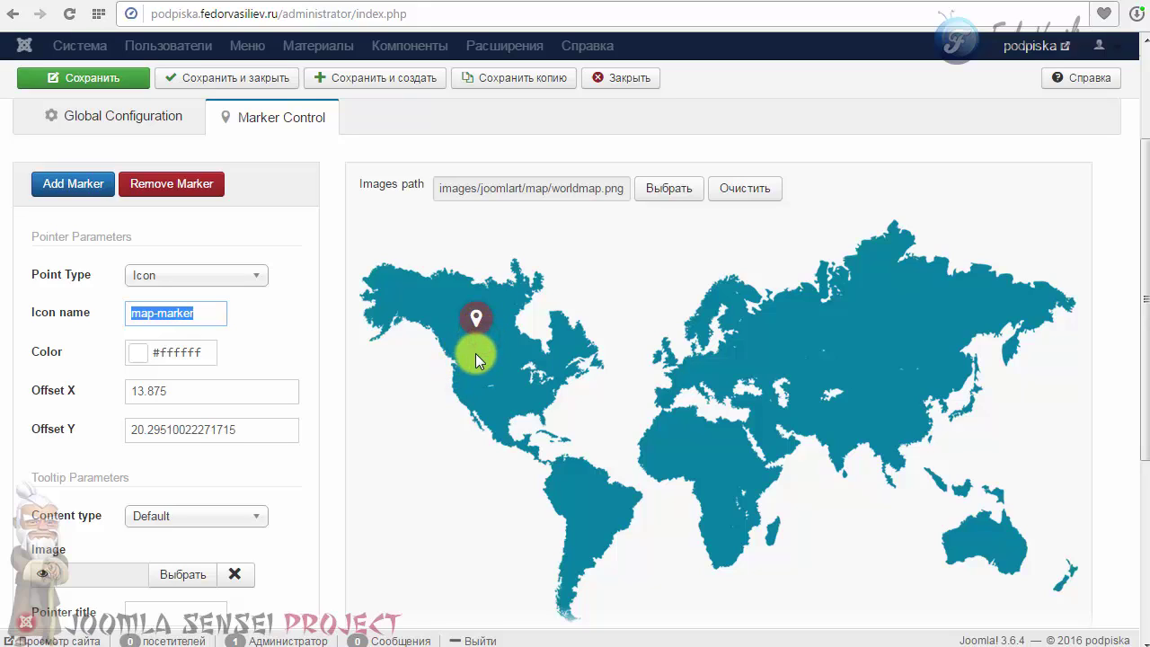
pyautogui.moveTo(476, 319); pyautogui.dragTo(491, 334)
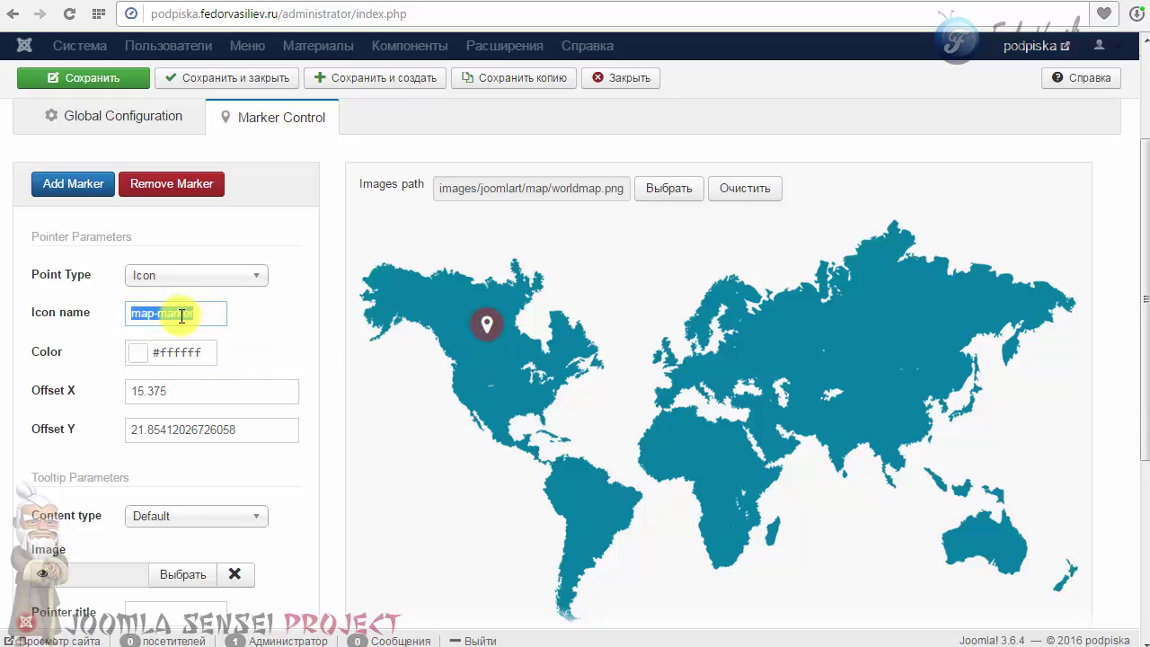
pyautogui.click(488, 334)
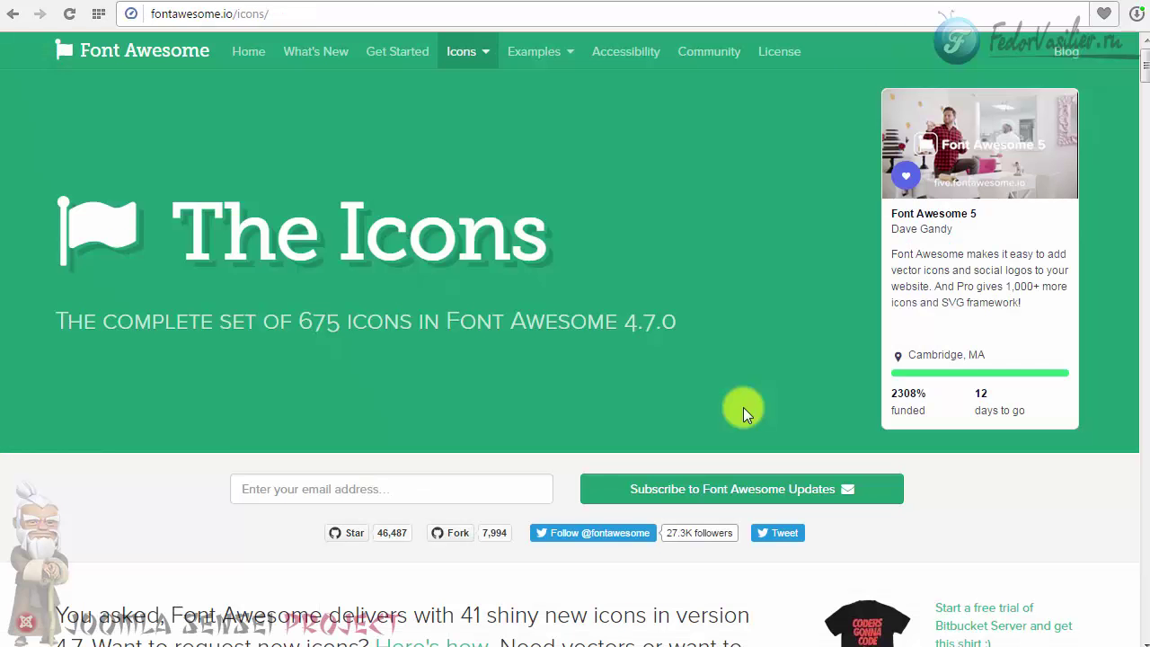
# Step: Switch to the Font Awesome icon list at fontawesome.io/icons/ and open the page of the etsy icon
pyautogui.click(287, 15)
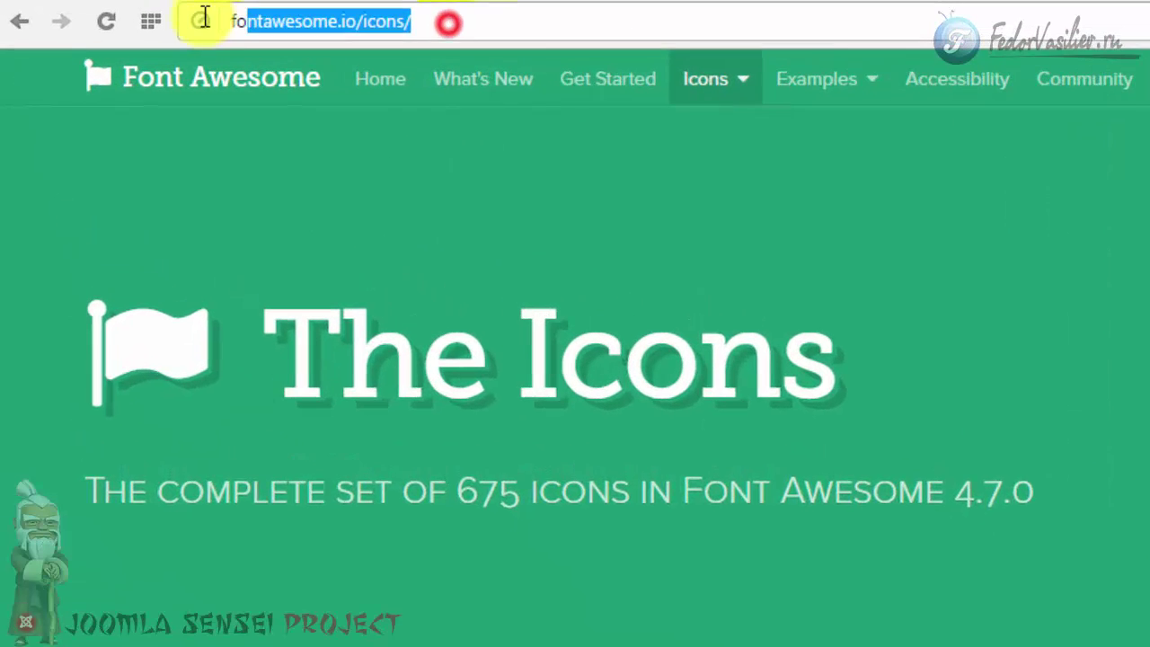
pyautogui.click(284, 13)
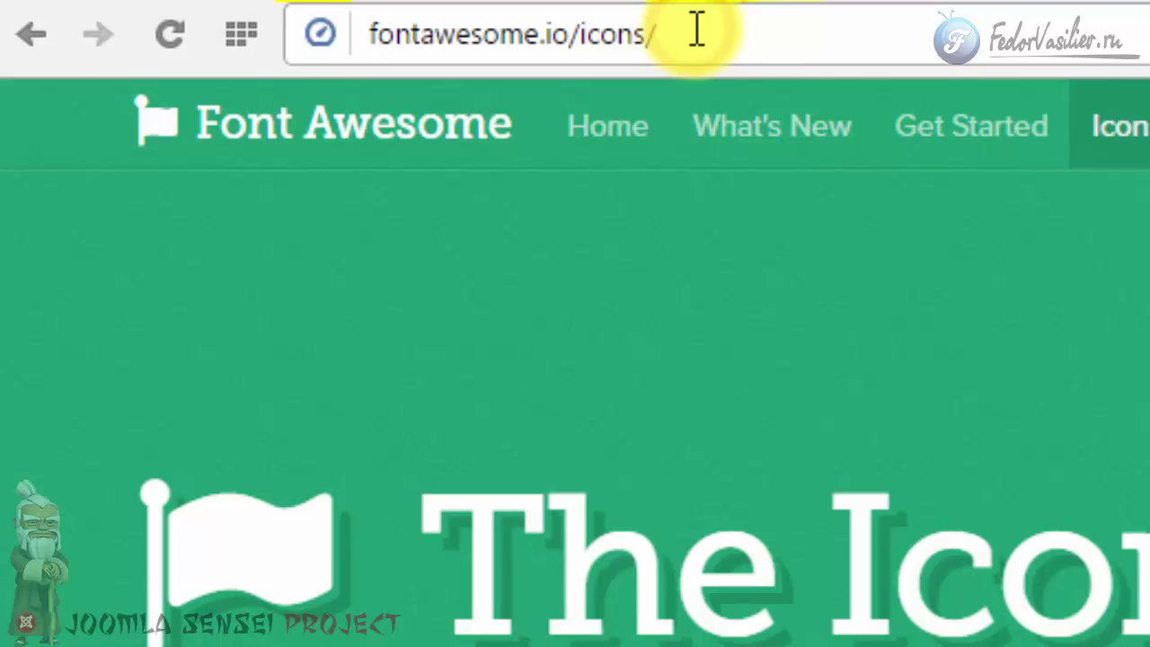
pyautogui.click(697, 31)
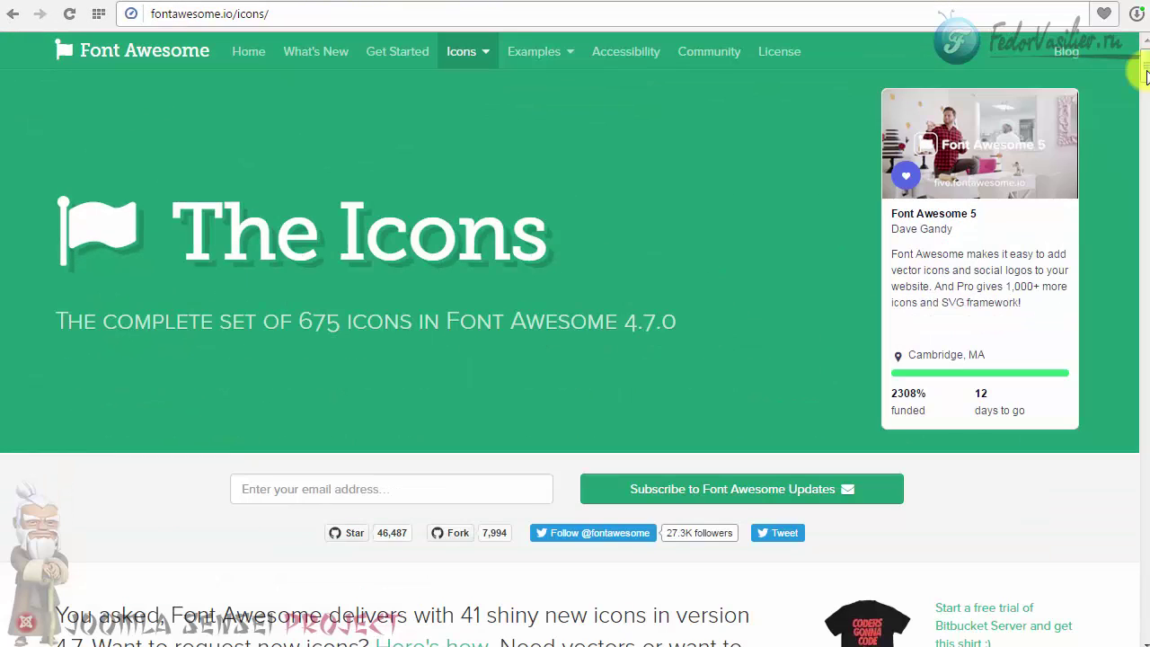
pyautogui.moveTo(1146, 76); pyautogui.dragTo(1146, 105)
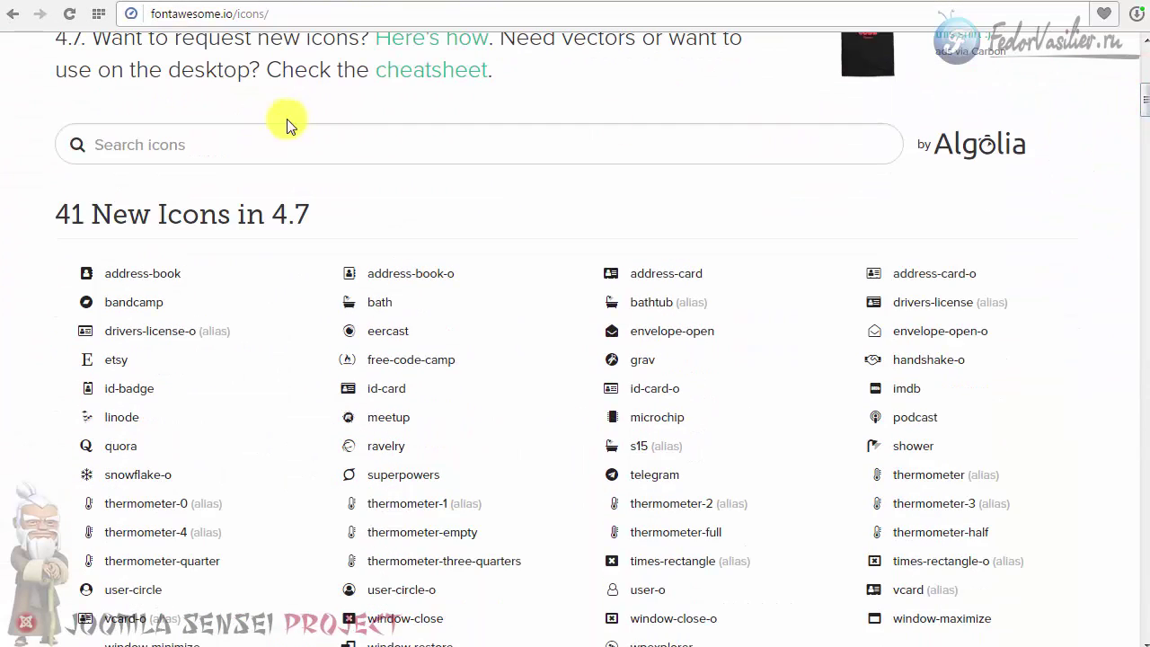
pyautogui.click(184, 143)
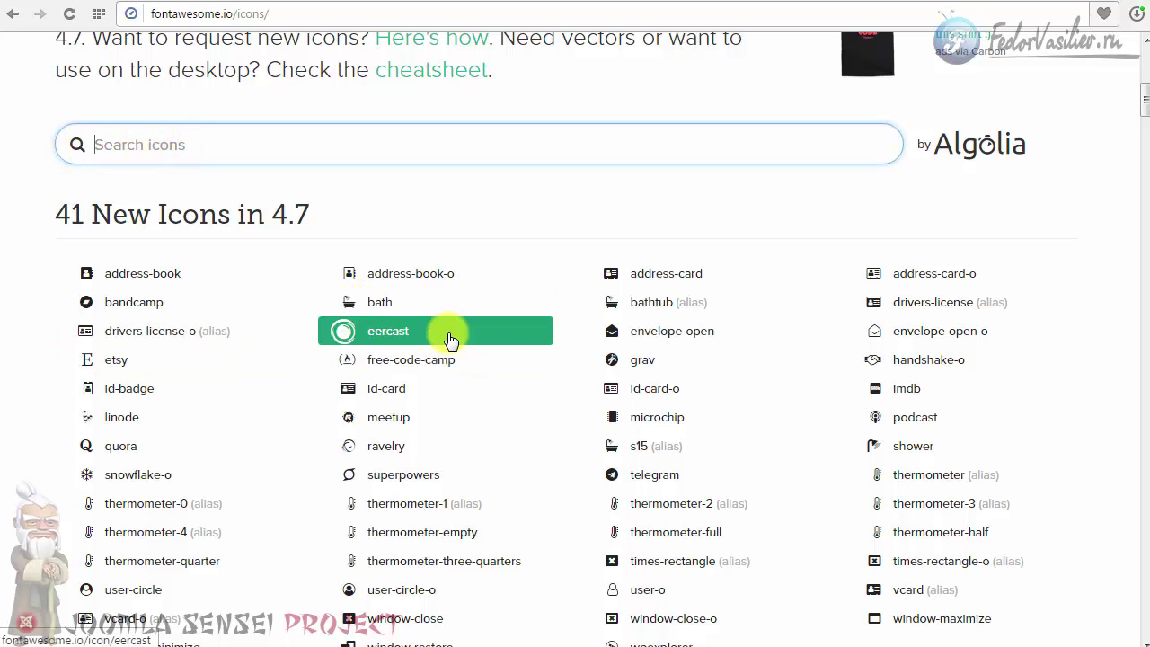
pyautogui.click(115, 368)
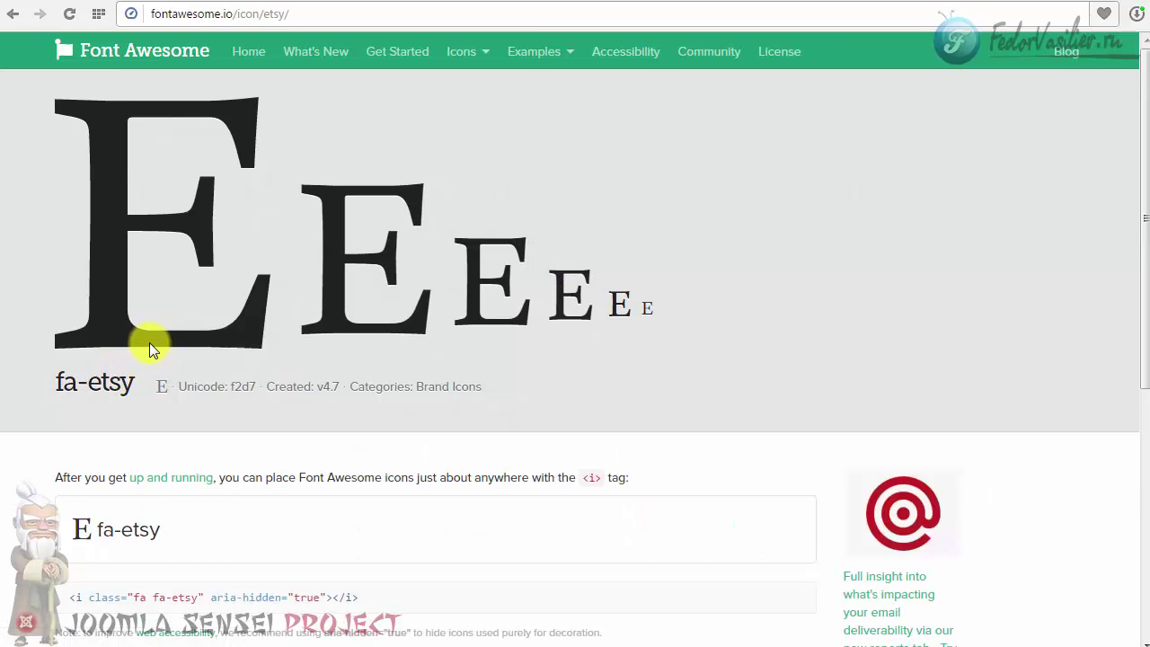
# Step: Copy the icon name etsy, without the fa prefixes, from the icon's sample code
pyautogui.scroll(-2, 150, 343)
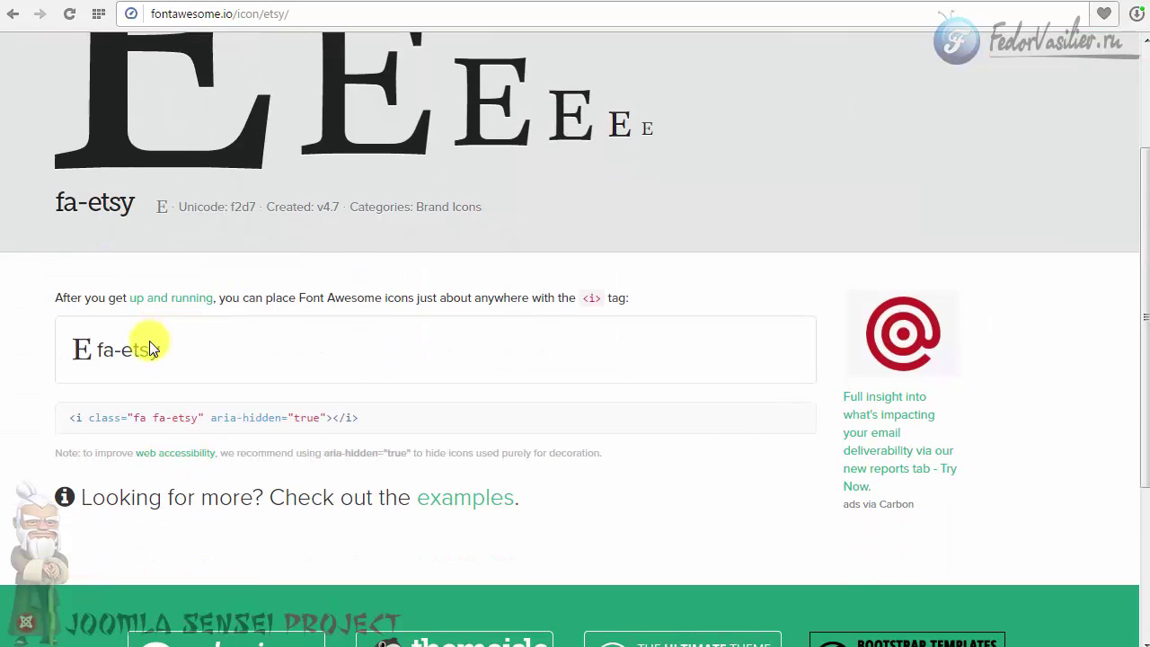
pyautogui.moveTo(202, 416); pyautogui.dragTo(133, 417)
pyautogui.click(138, 418)
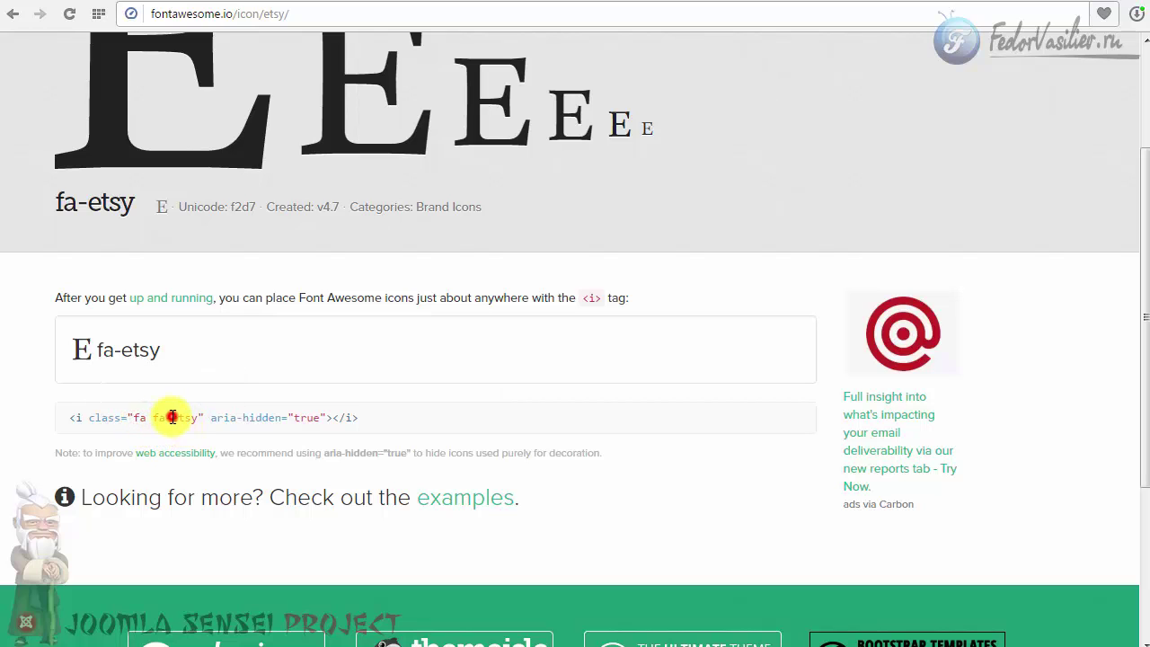
pyautogui.moveTo(171, 417); pyautogui.dragTo(132, 418)
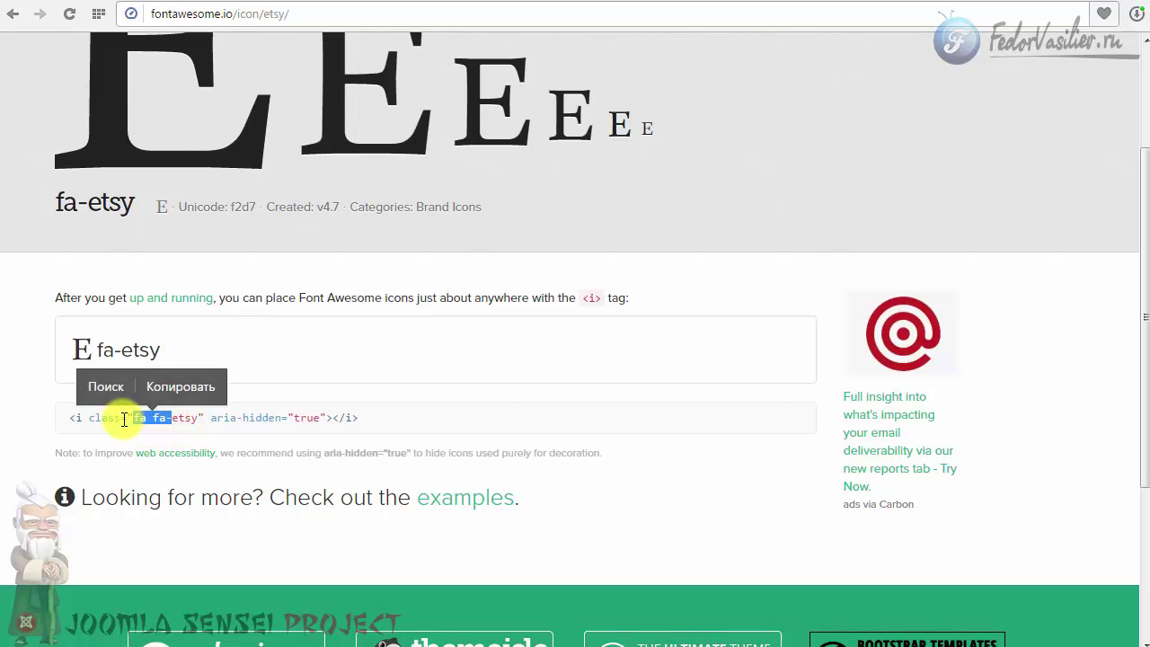
pyautogui.click(197, 417)
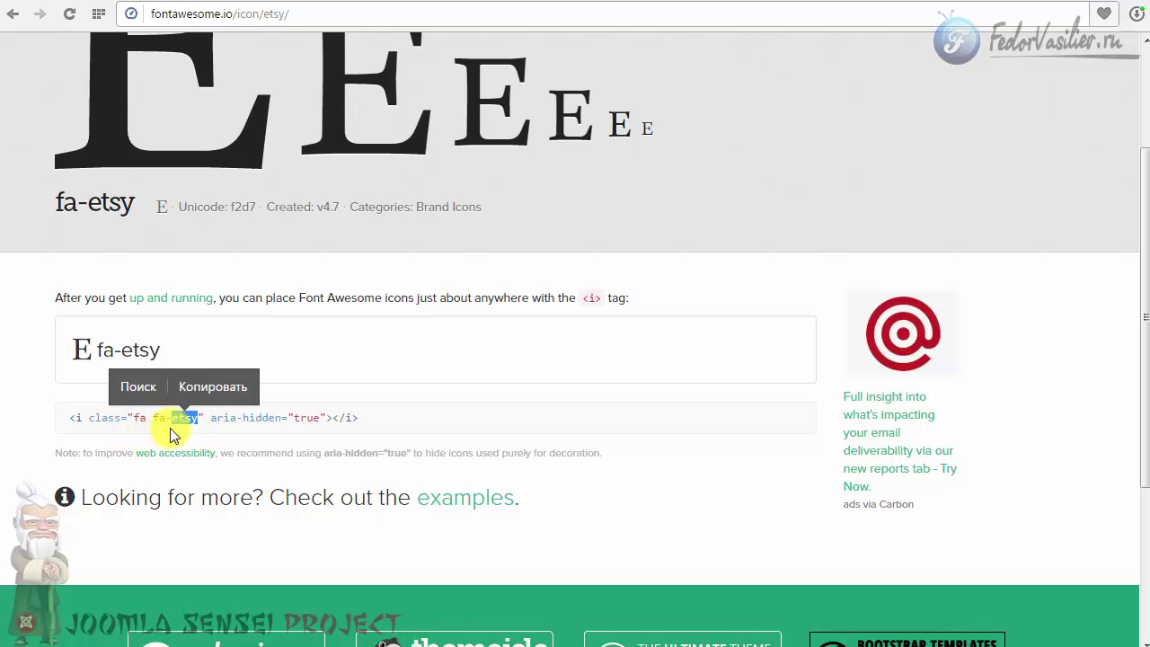
pyautogui.rightClick(179, 417)
pyautogui.click(226, 477)
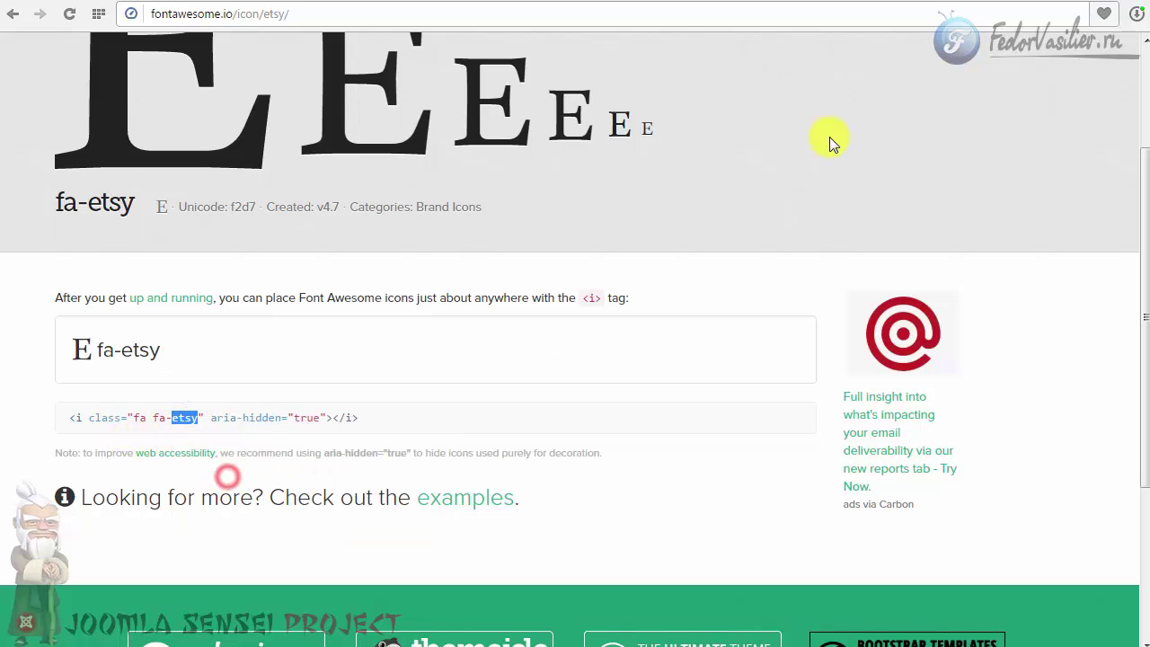
# Step: Return to the Joomla module and try etsy, with and without the fa- prefix, as the marker's icon name
pyautogui.hotkey('ctrl', 'Tab')
pyautogui.tripleClick(199, 315)
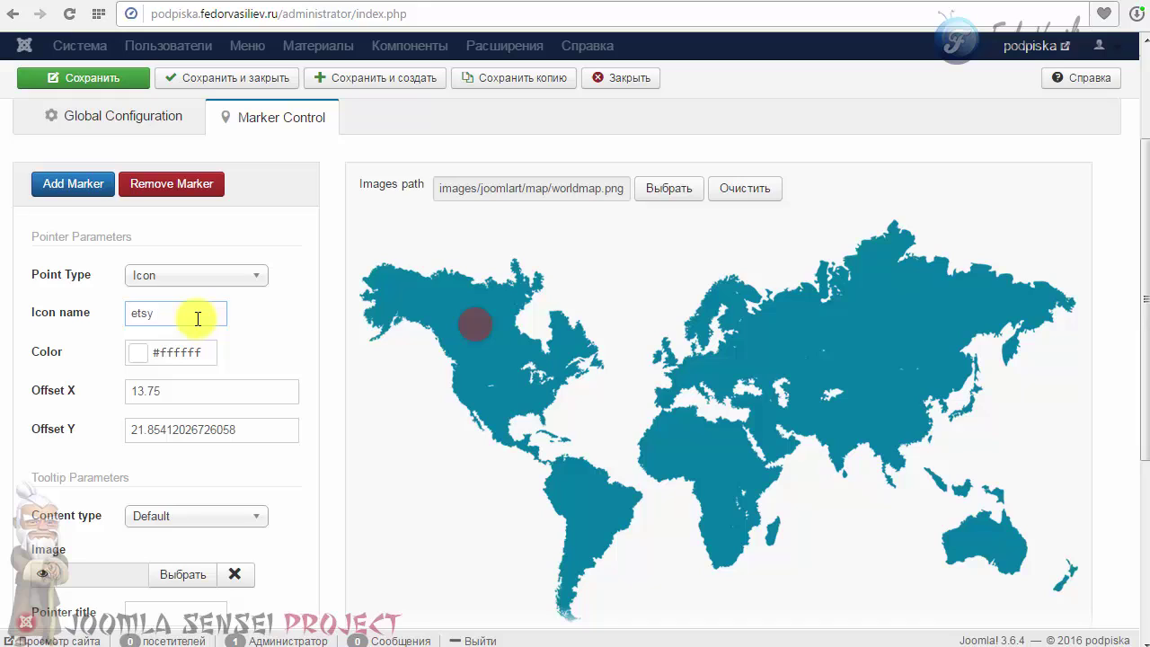
pyautogui.click(141, 313)
pyautogui.write('fa-')
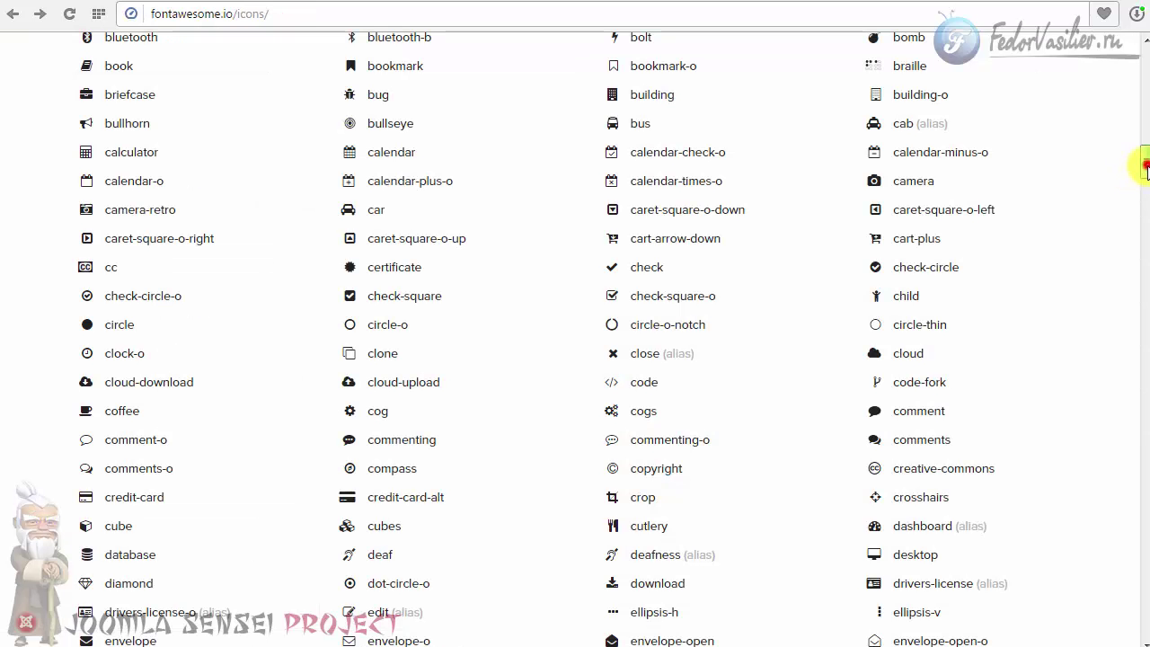
# Step: Pick the comment icon from the Font Awesome list and set comment as the marker's icon name in Joomla
pyautogui.scroll(-2, 1146, 169)
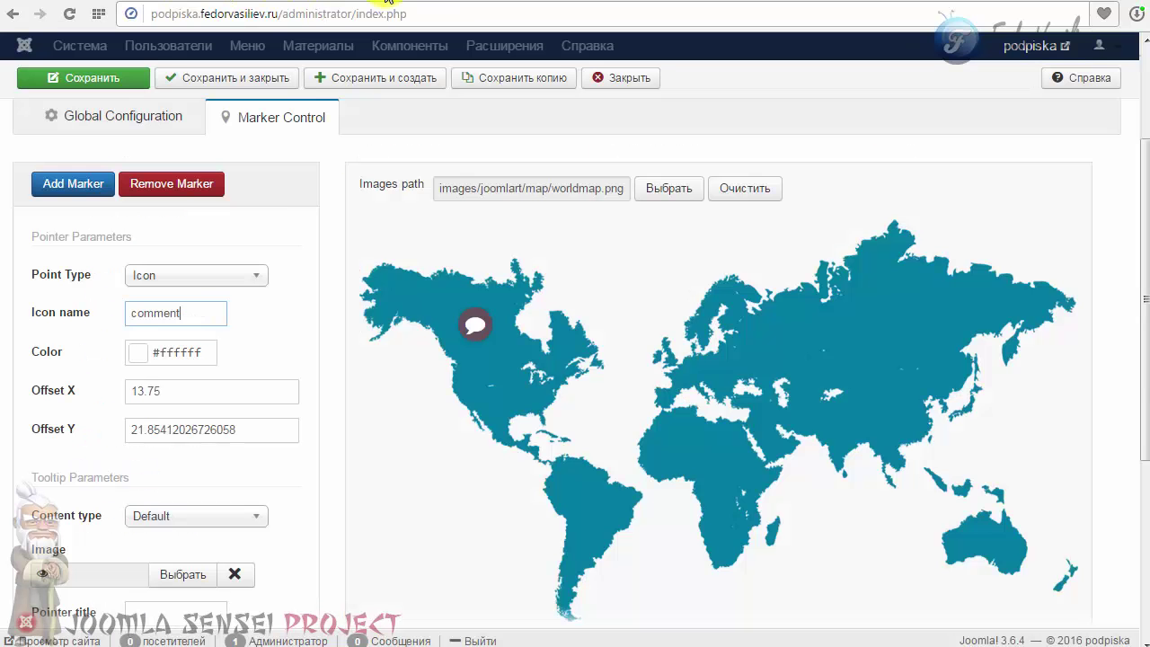
pyautogui.click(188, 315)
pyautogui.doubleClick(199, 312)
pyautogui.click(470, 331)
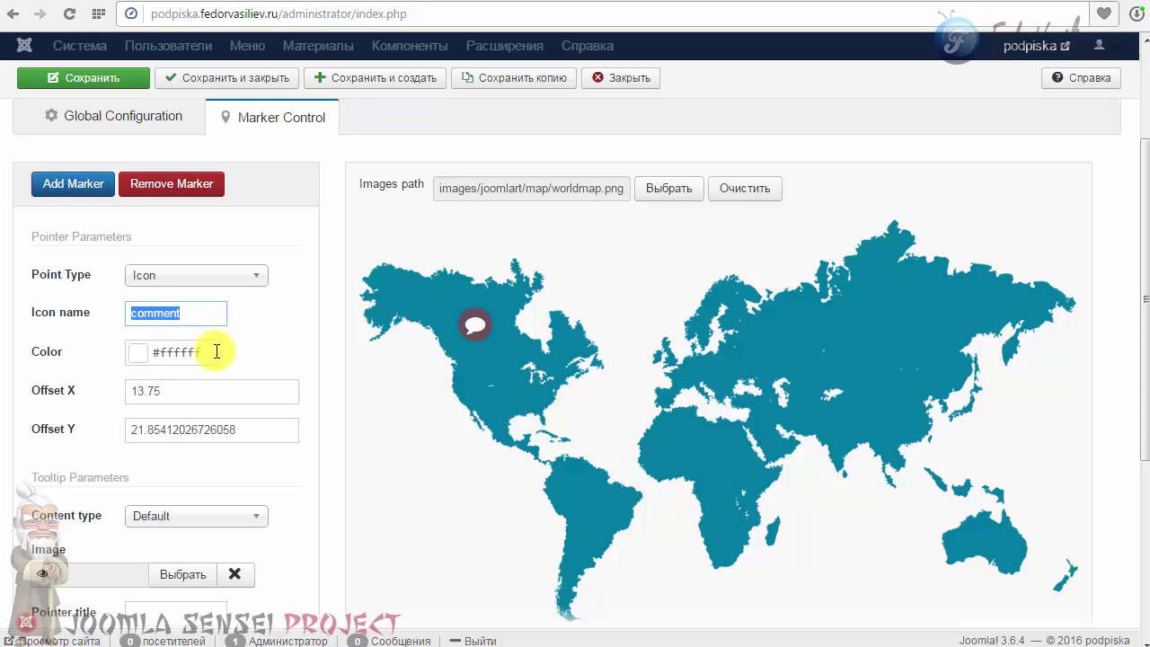
# Step: Set the comment icon marker's color to bright green #66ff00
pyautogui.click(134, 355)
pyautogui.moveTo(251, 315)
pyautogui.mouseDown()
pyautogui.moveTo(318, 332)
pyautogui.moveTo(368, 324)
pyautogui.moveTo(367, 383)
pyautogui.mouseUp()
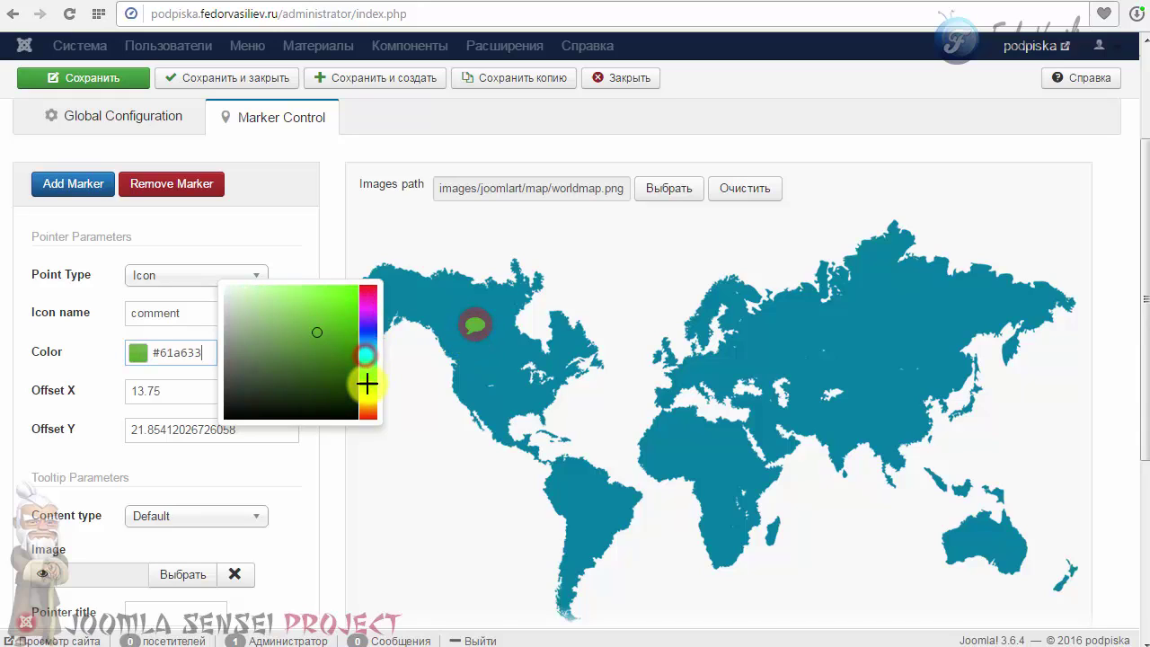
pyautogui.moveTo(336, 314); pyautogui.dragTo(359, 286)
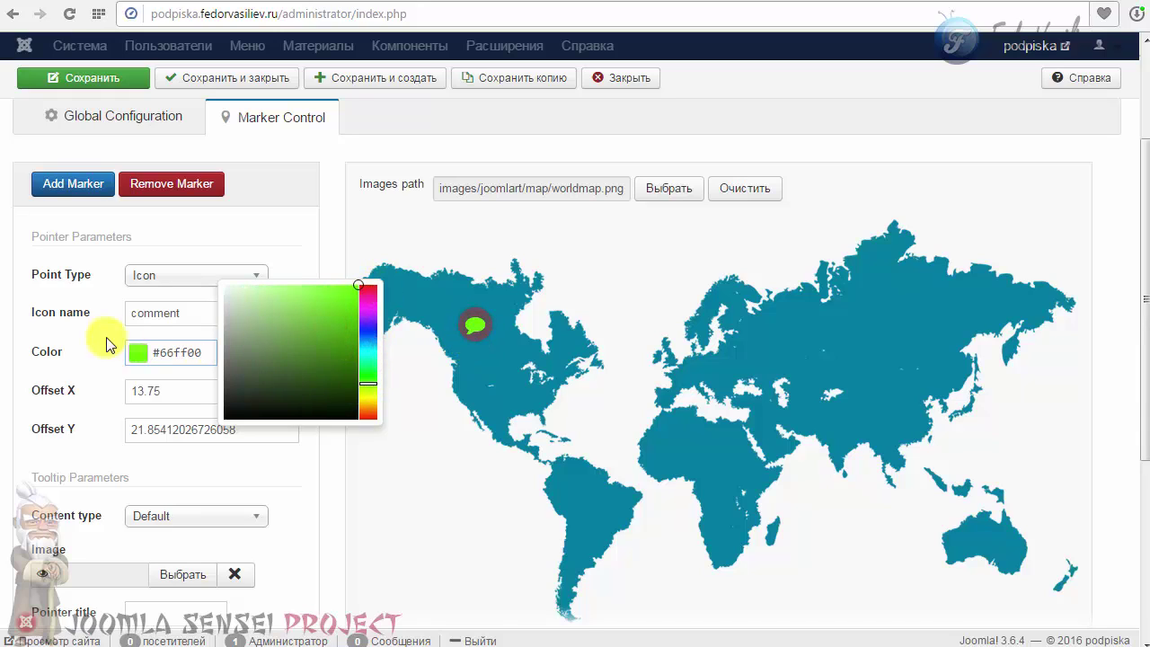
pyautogui.click(90, 348)
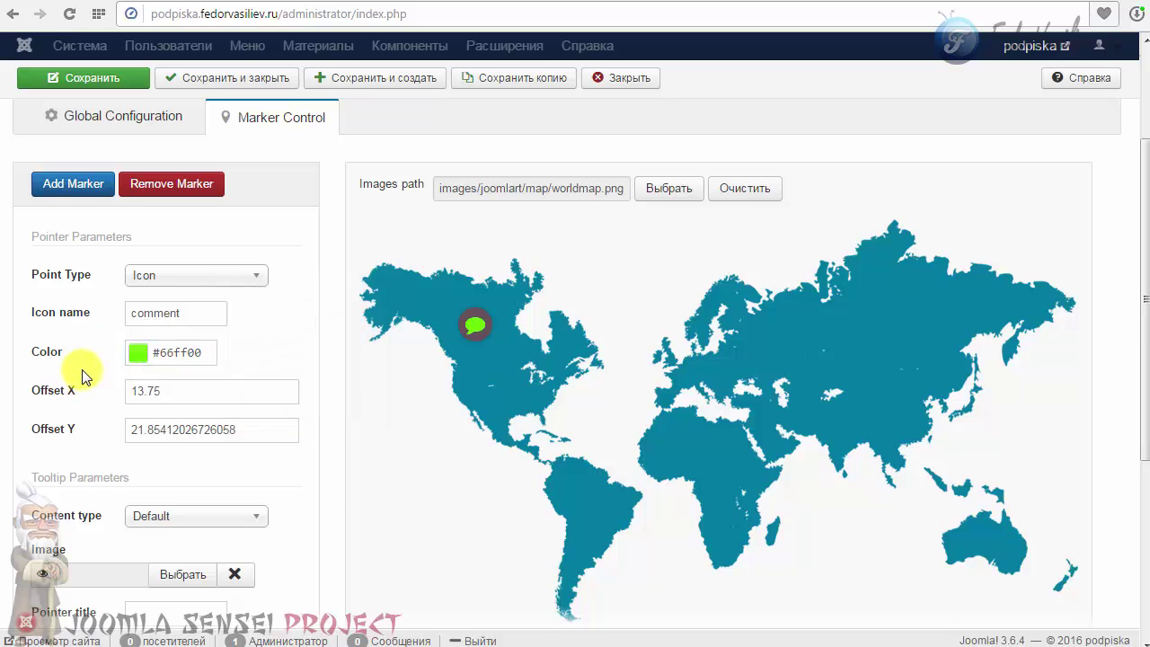
# Step: Check the content types available for the marker's tooltip and keep Default selected
pyautogui.scroll(-3, 81, 376)
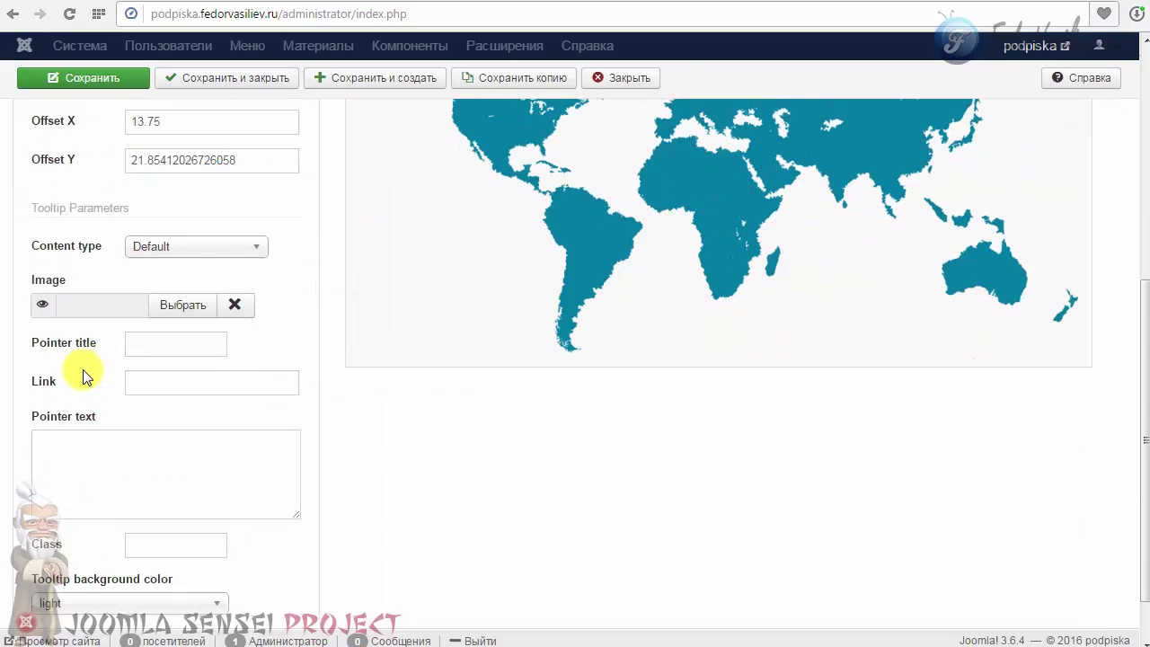
pyautogui.scroll(1, 82, 377)
pyautogui.click(196, 336)
pyautogui.click(318, 410)
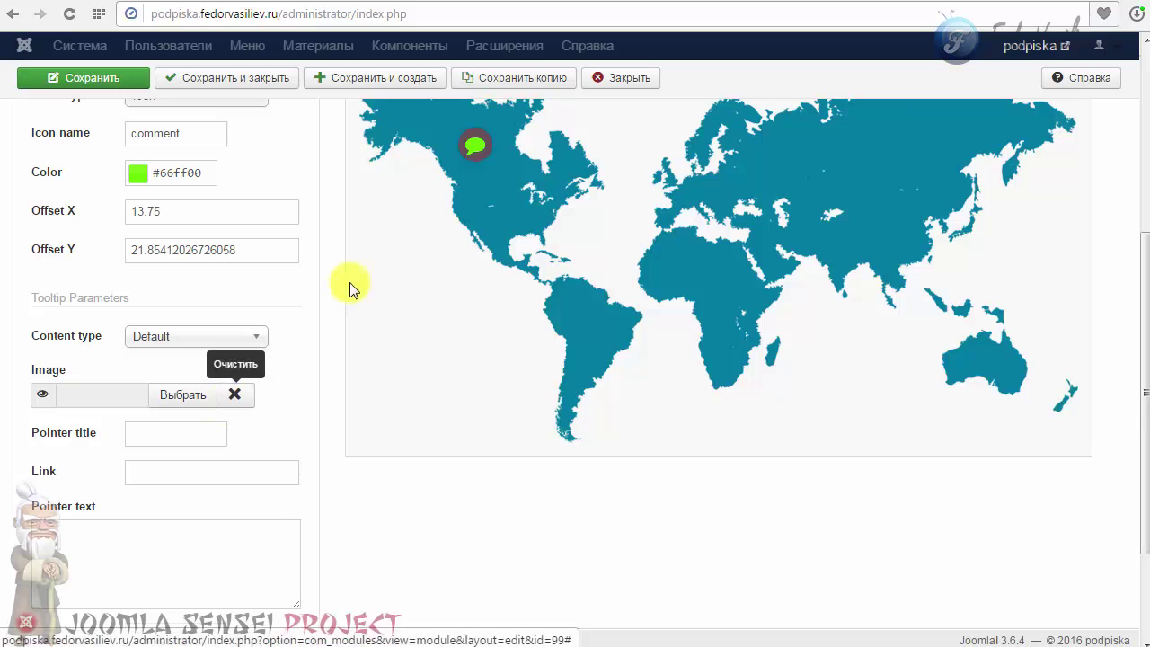
pyautogui.scroll(-1, 286, 359)
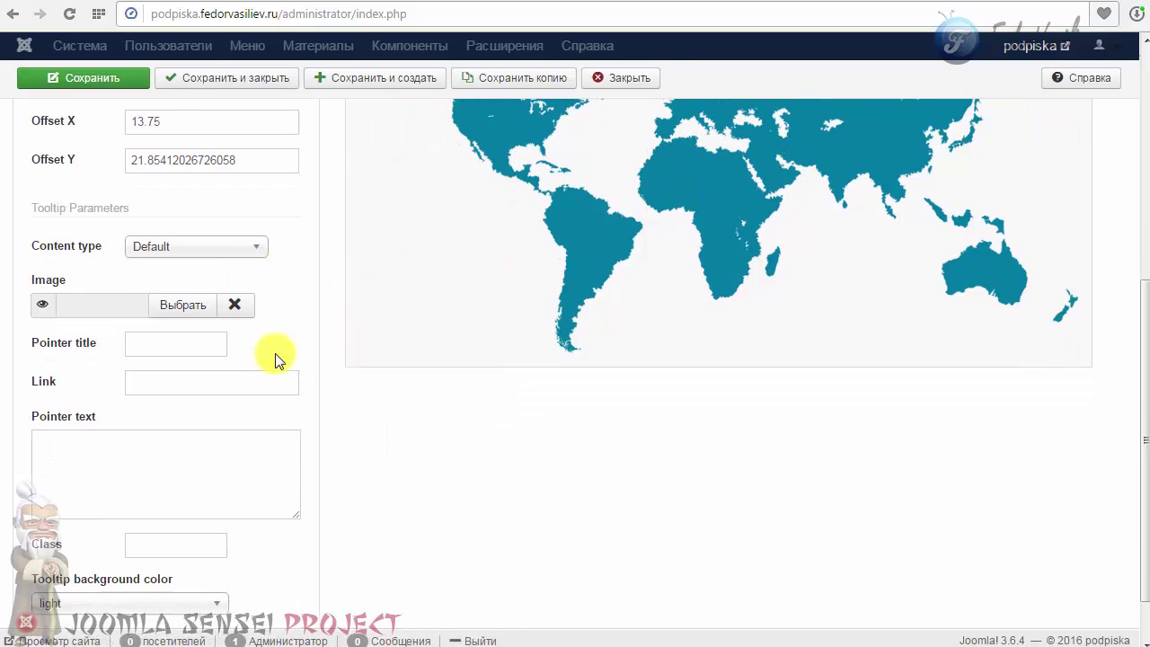
pyautogui.click(153, 248)
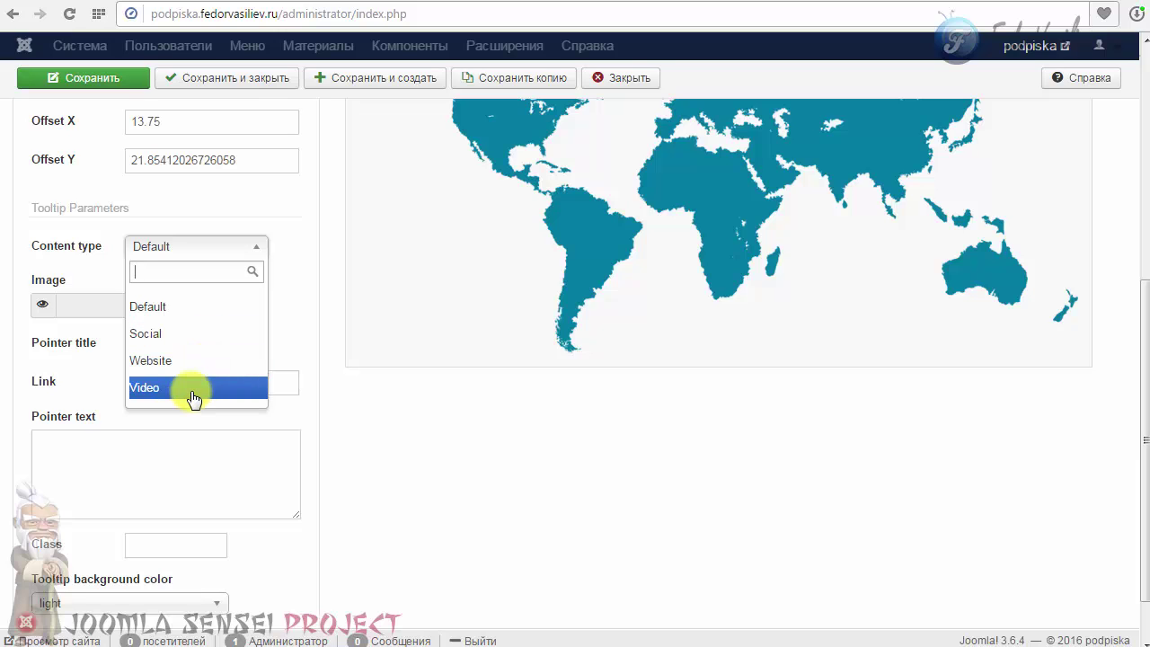
pyautogui.click(193, 313)
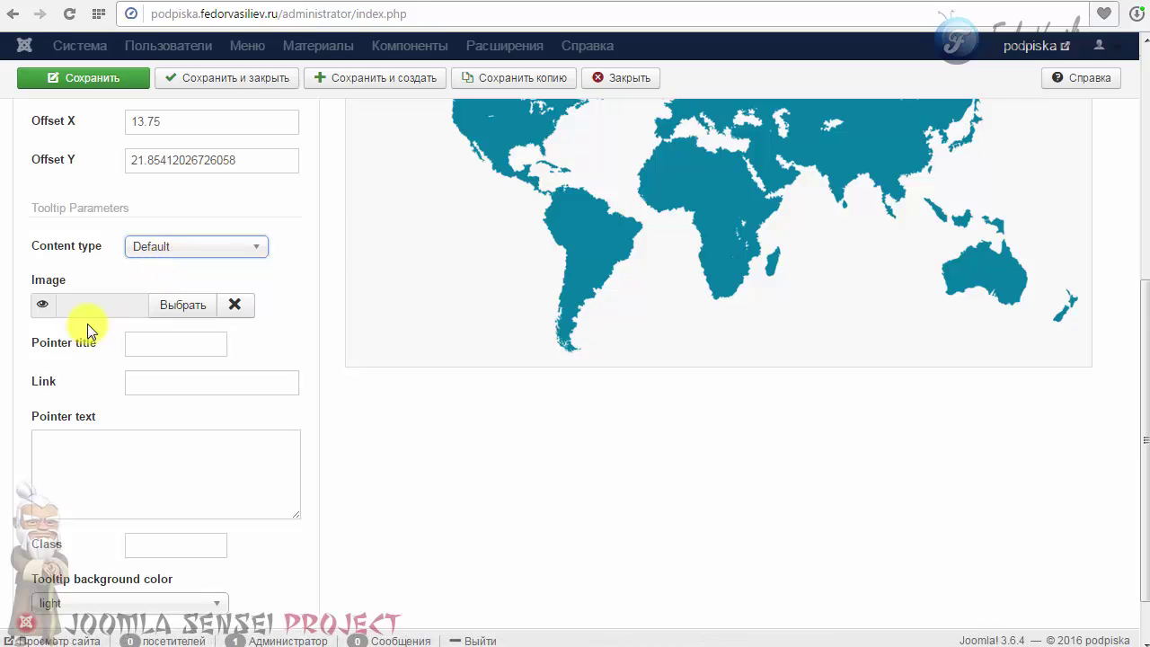
# Step: Insert o9.png from the root images folder as the marker's tooltip image
pyautogui.scroll(-1, 111, 336)
pyautogui.scroll(1, 85, 390)
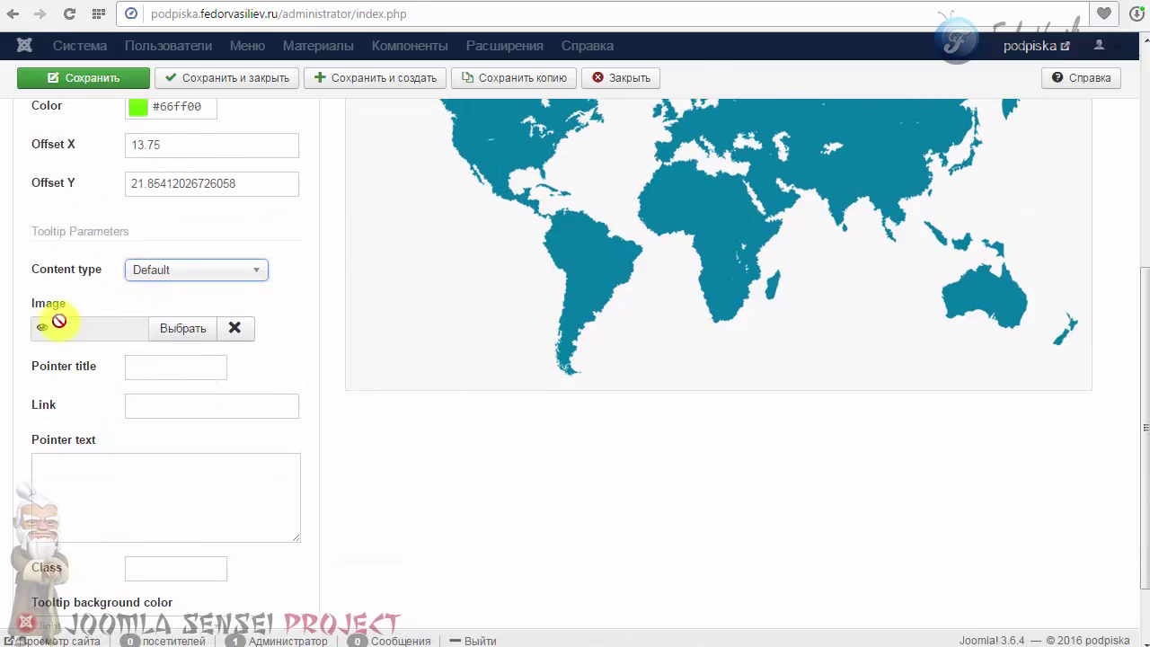
pyautogui.click(176, 331)
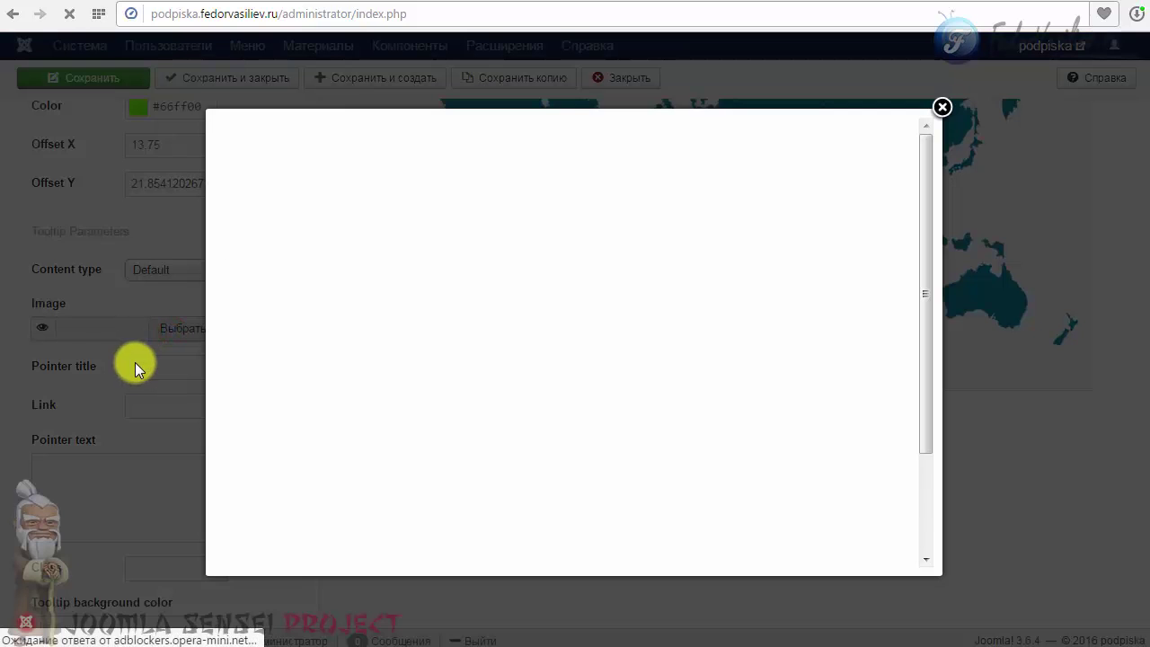
pyautogui.scroll(-1, 486, 392)
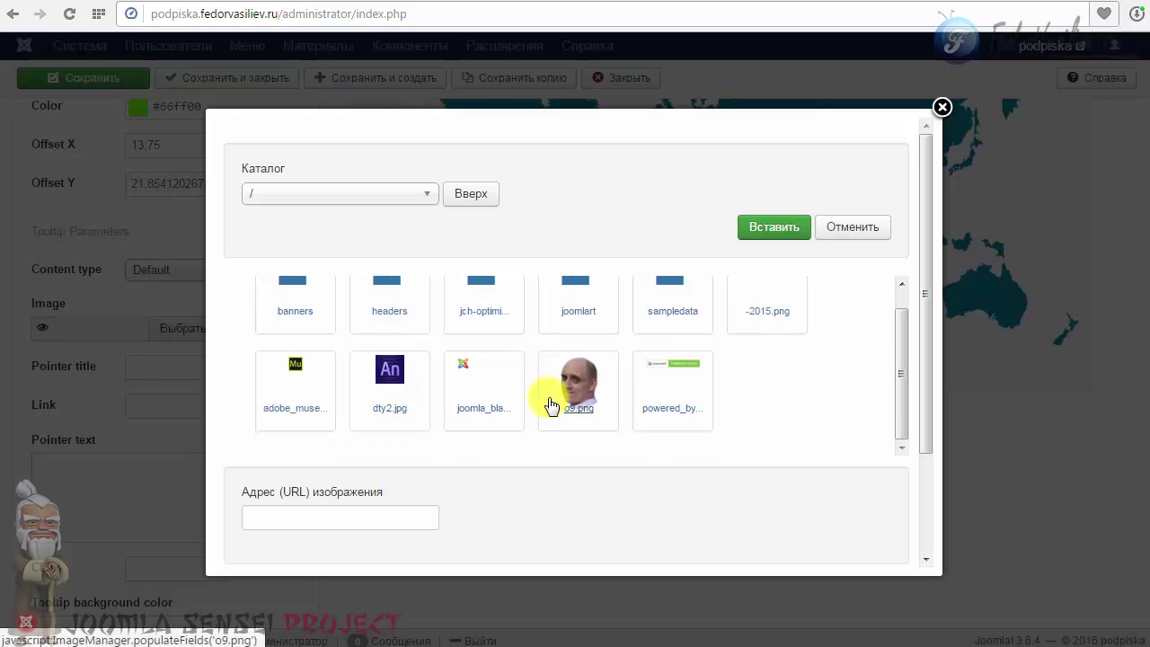
pyautogui.click(574, 384)
pyautogui.click(746, 234)
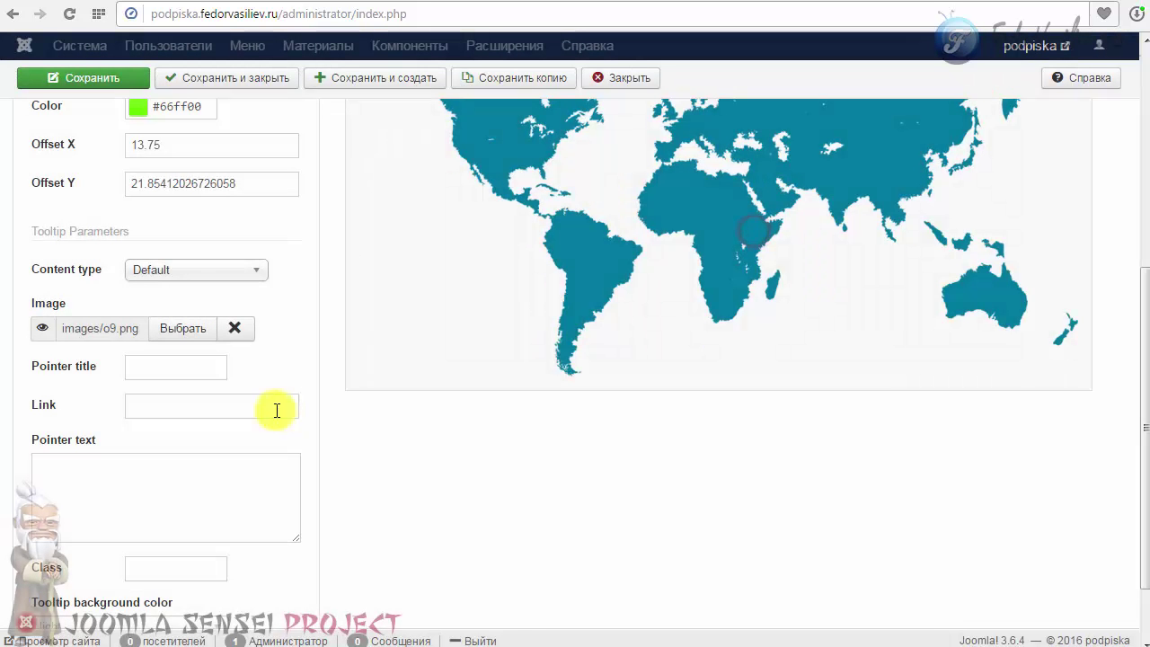
# Step: Enter the site author's full name as the pointer title and paste the author's website address as the link
pyautogui.click(65, 378)
pyautogui.click(162, 367)
pyautogui.write('Федор Василье')
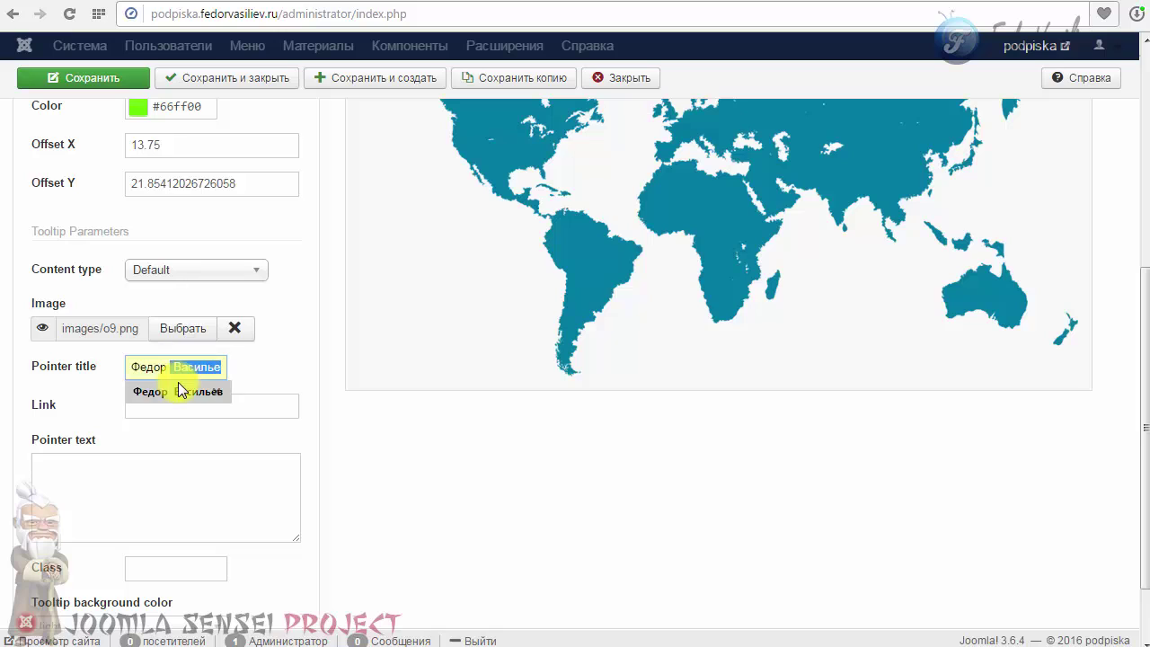
pyautogui.click(181, 385)
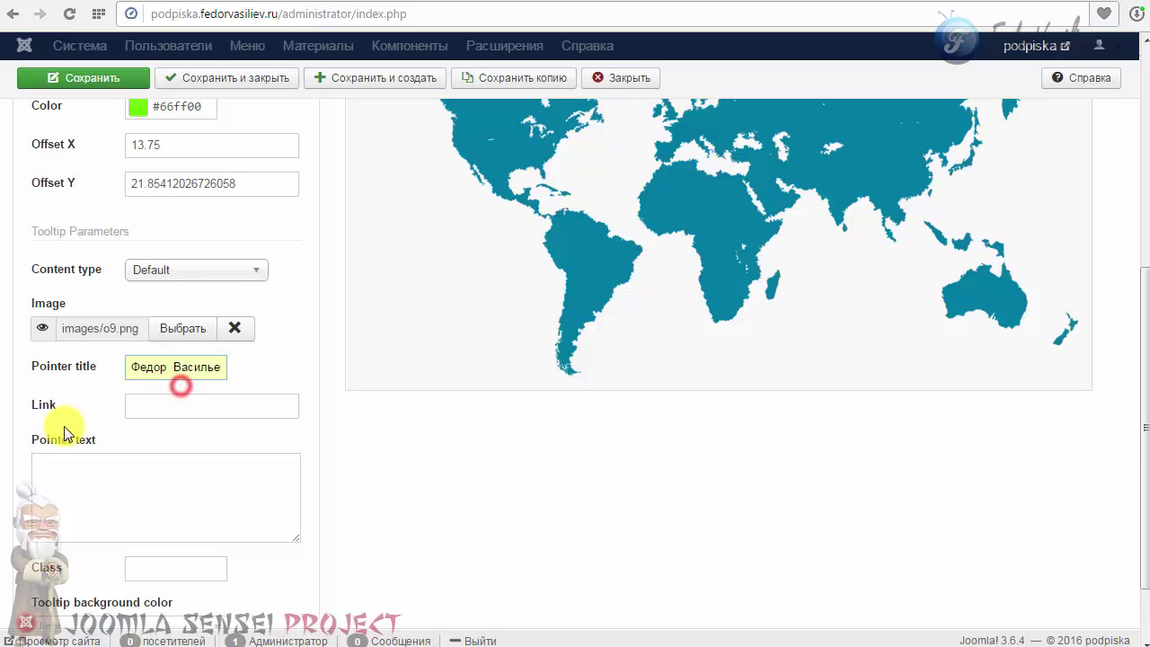
pyautogui.rightClick(146, 409)
pyautogui.click(203, 508)
pyautogui.click(125, 489)
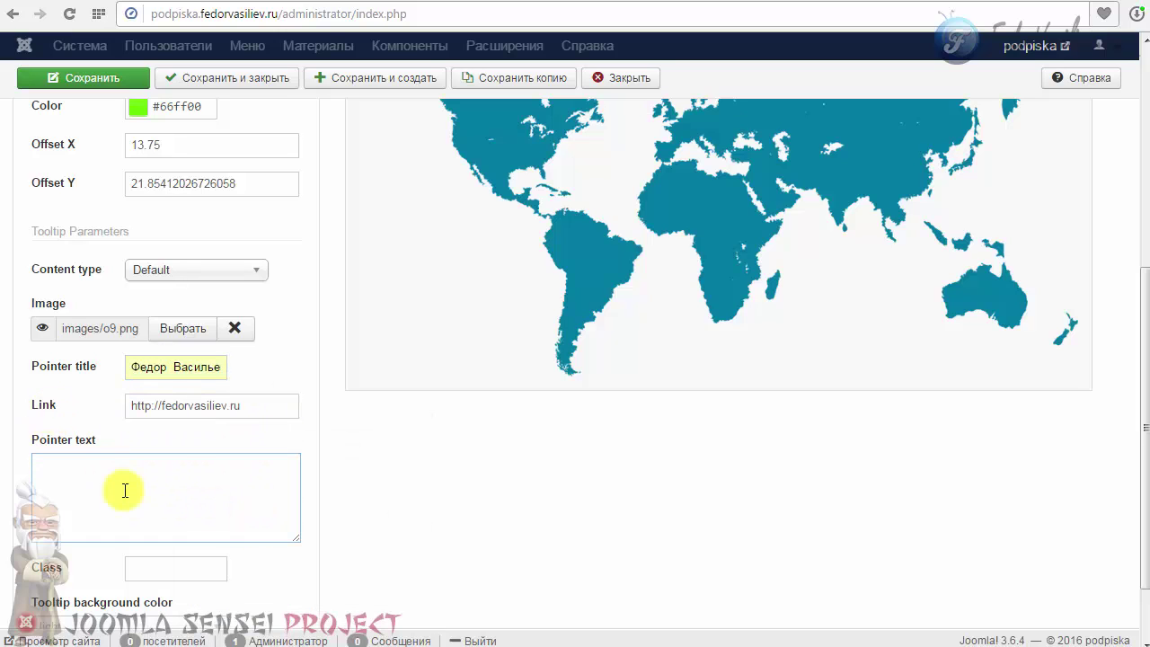
# Step: Paste the site author's introduction, ending with the Adobe Muse, Joomla, Wordpress and Edge Animate specialisation, as the pointer text
pyautogui.rightClick(125, 490)
pyautogui.click(296, 586)
pyautogui.scroll(-1, 372, 521)
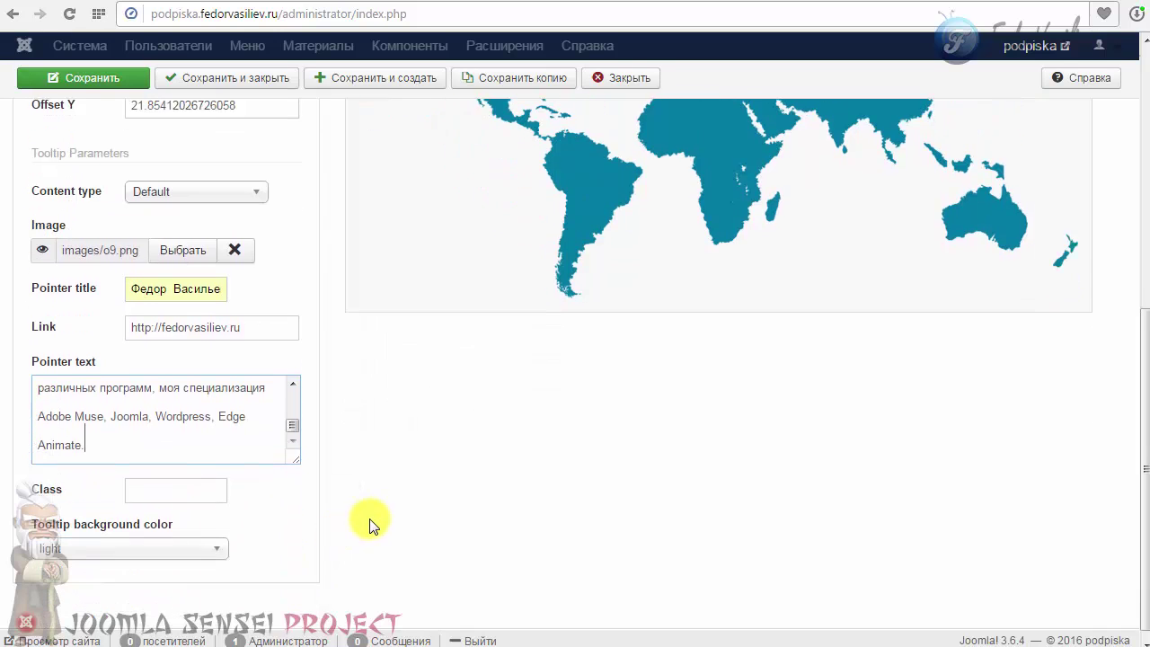
pyautogui.click(47, 481)
pyautogui.click(49, 485)
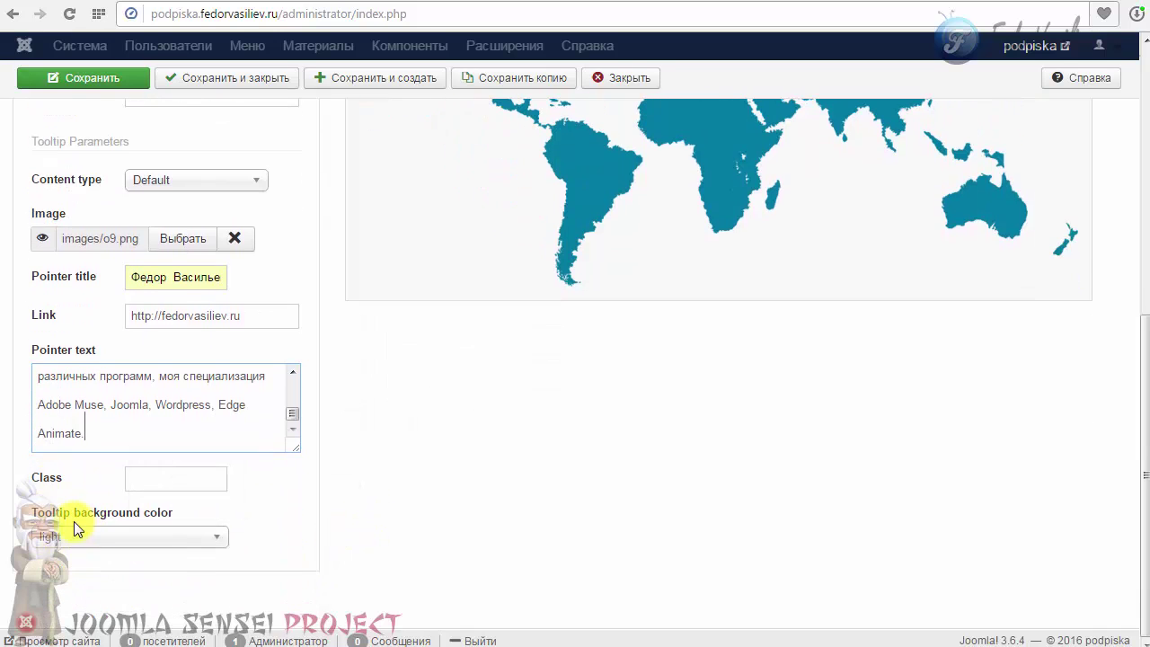
# Step: Keep the tooltip background color set to light and save the module
pyautogui.click(158, 538)
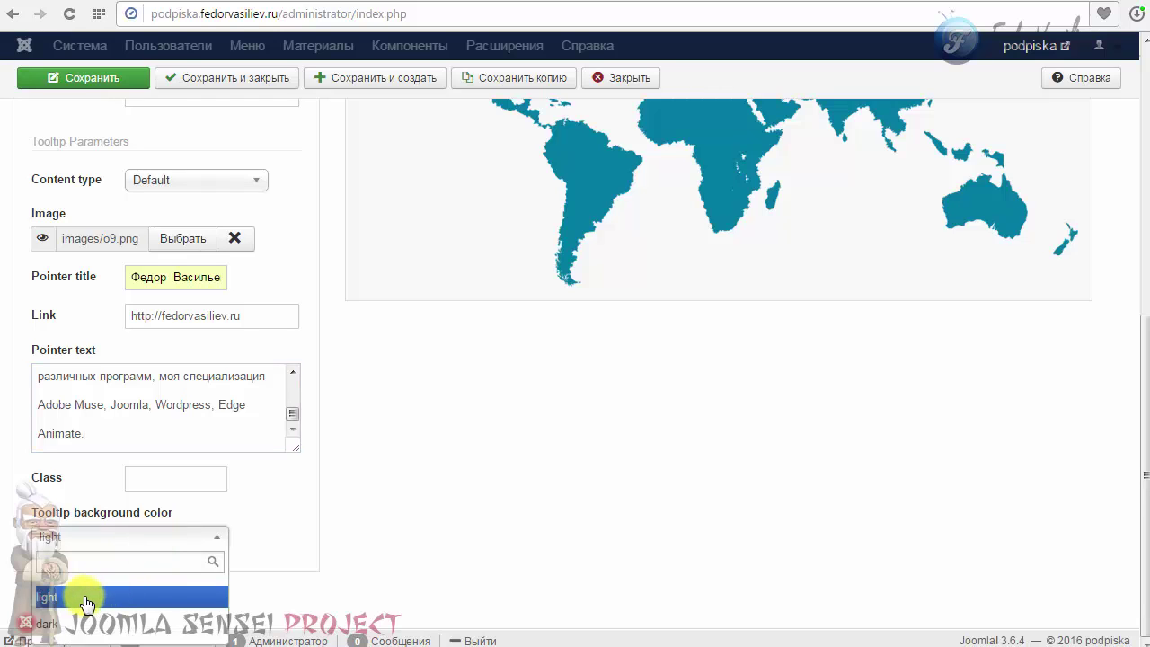
pyautogui.click(81, 631)
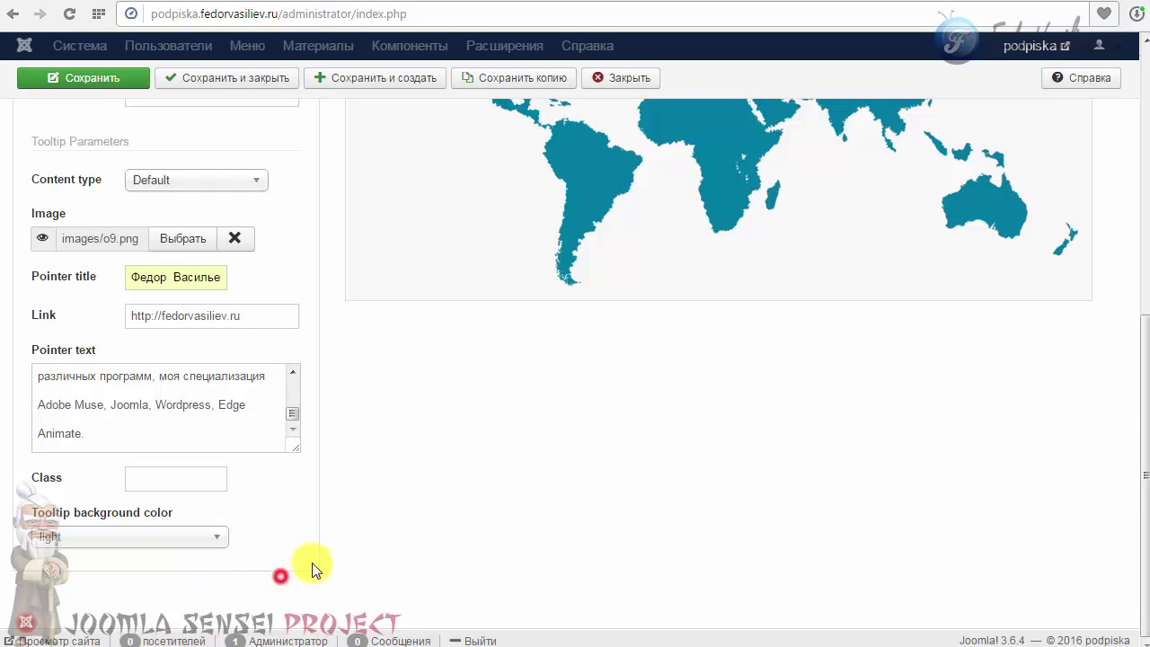
pyautogui.scroll(4, 314, 558)
pyautogui.scroll(-4, 278, 378)
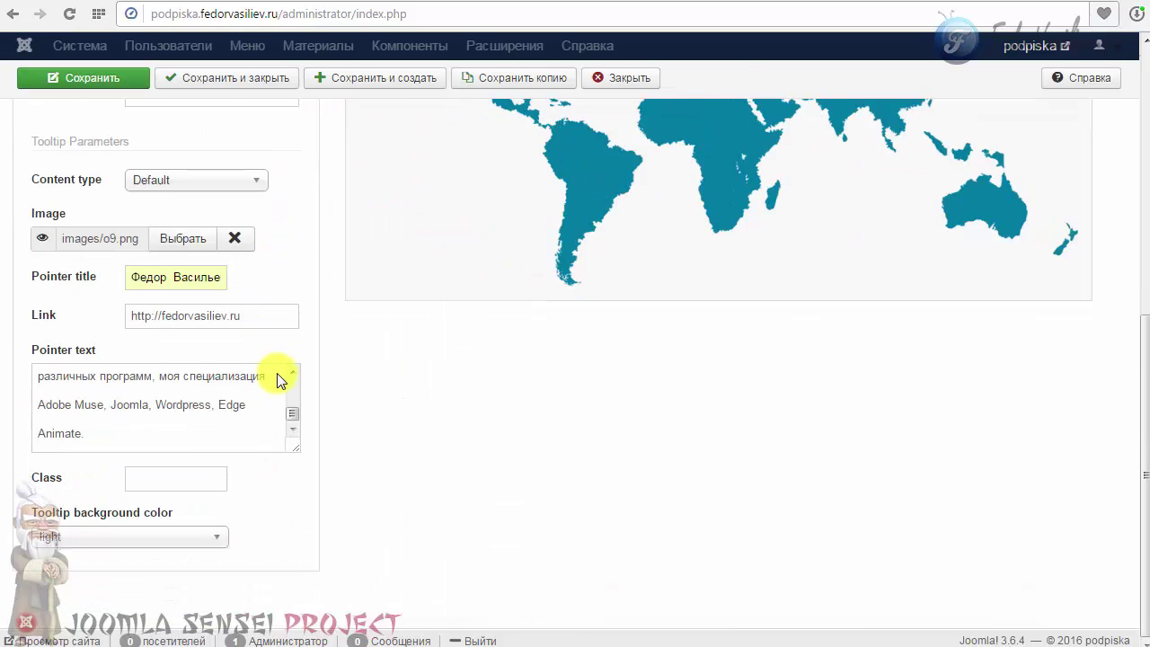
pyautogui.scroll(3, 216, 404)
pyautogui.click(71, 81)
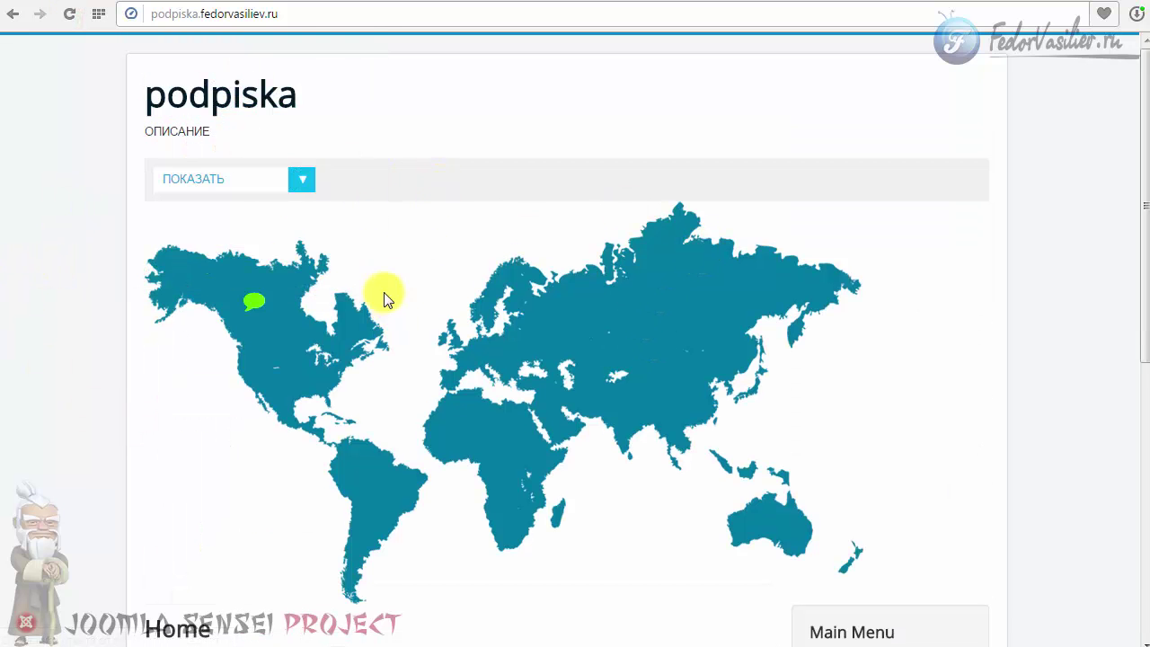
# Step: Test the green marker's tooltip on the site's home page, follow its link and return to the map
pyautogui.click(254, 306)
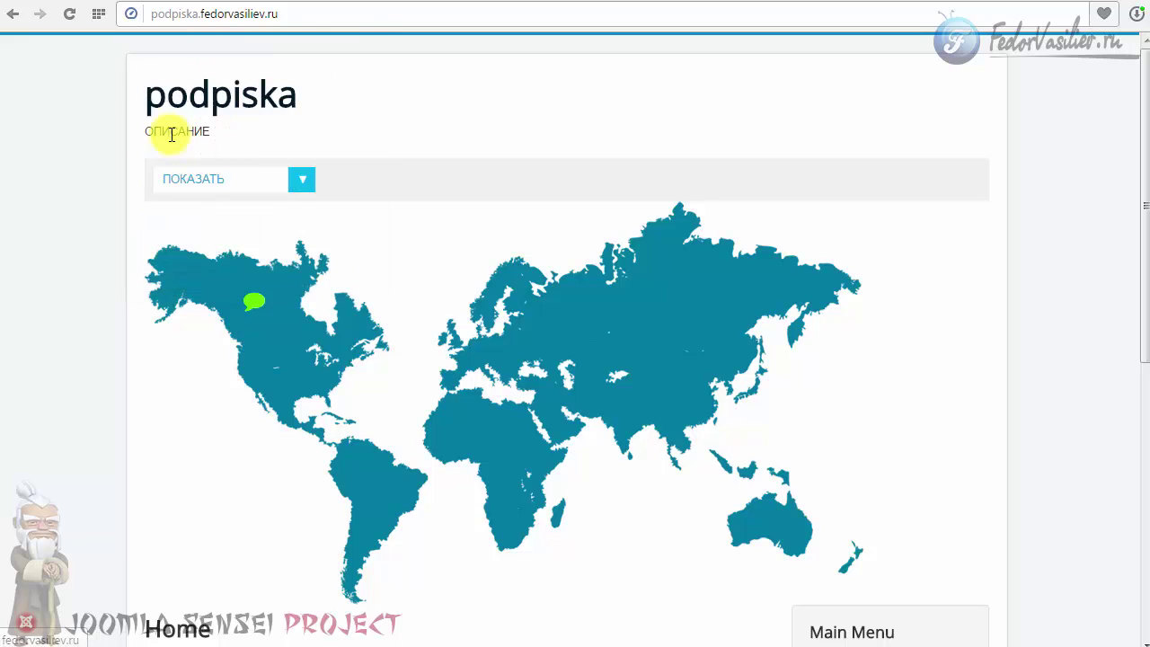
pyautogui.moveTo(251, 309)
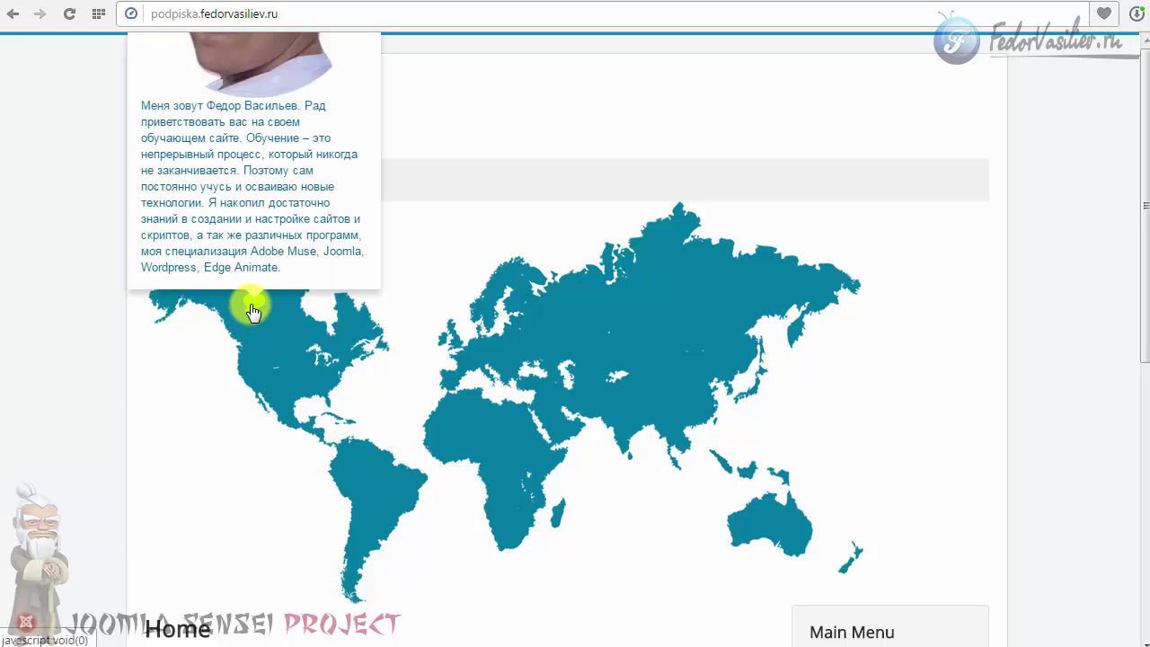
pyautogui.click(222, 162)
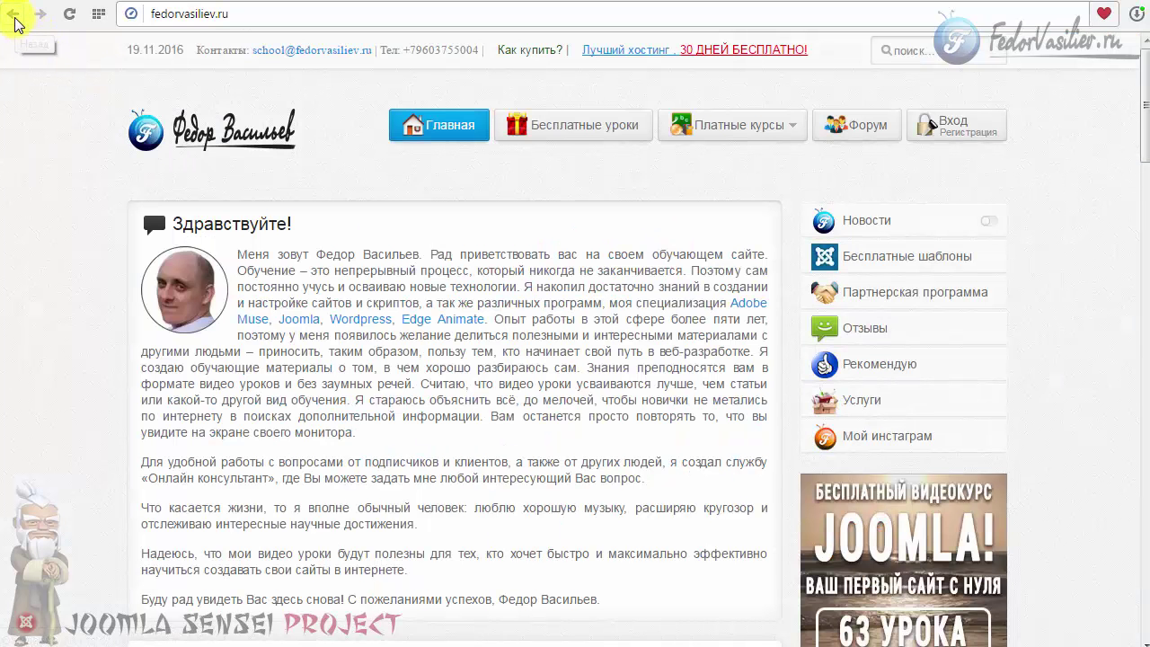
pyautogui.click(12, 14)
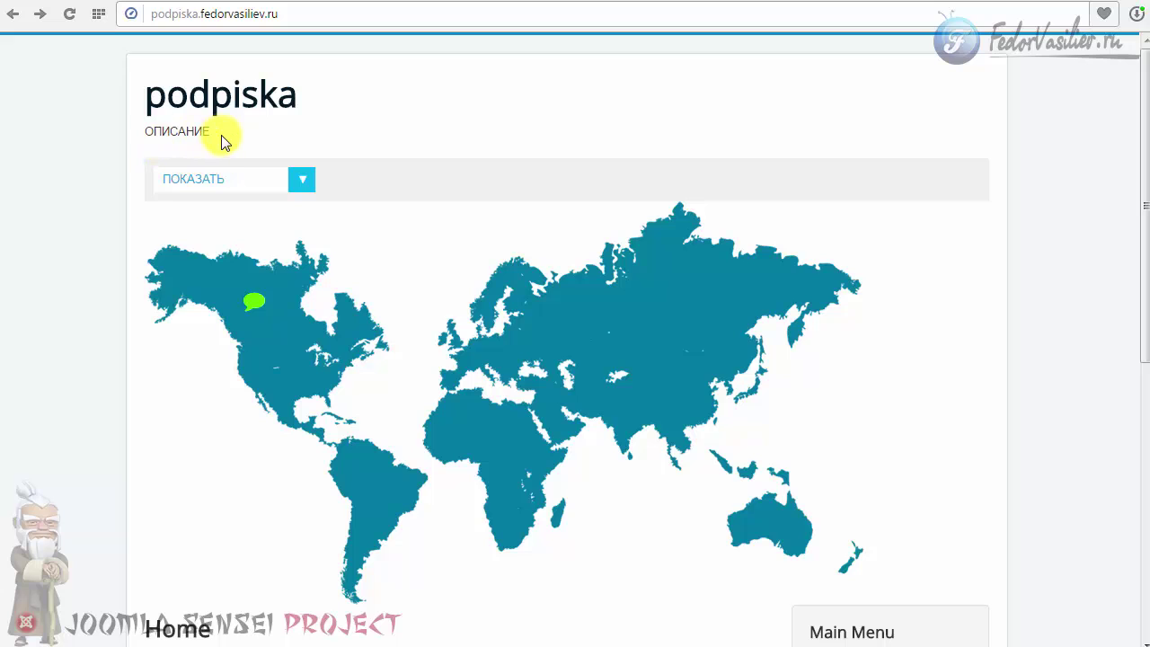
# Step: Clear the description text ОПИСАНИЕ in the Joomla module's Global Configuration
pyautogui.moveTo(214, 133); pyautogui.dragTo(147, 133)
pyautogui.click(377, 2)
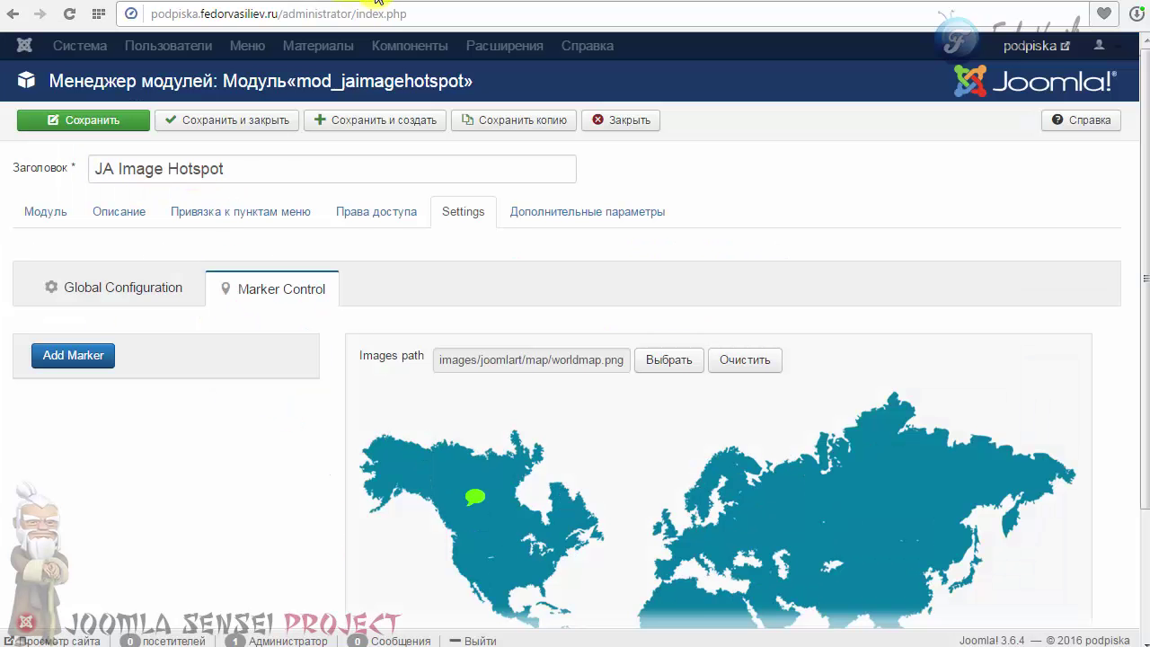
pyautogui.click(162, 294)
pyautogui.scroll(-1, 160, 283)
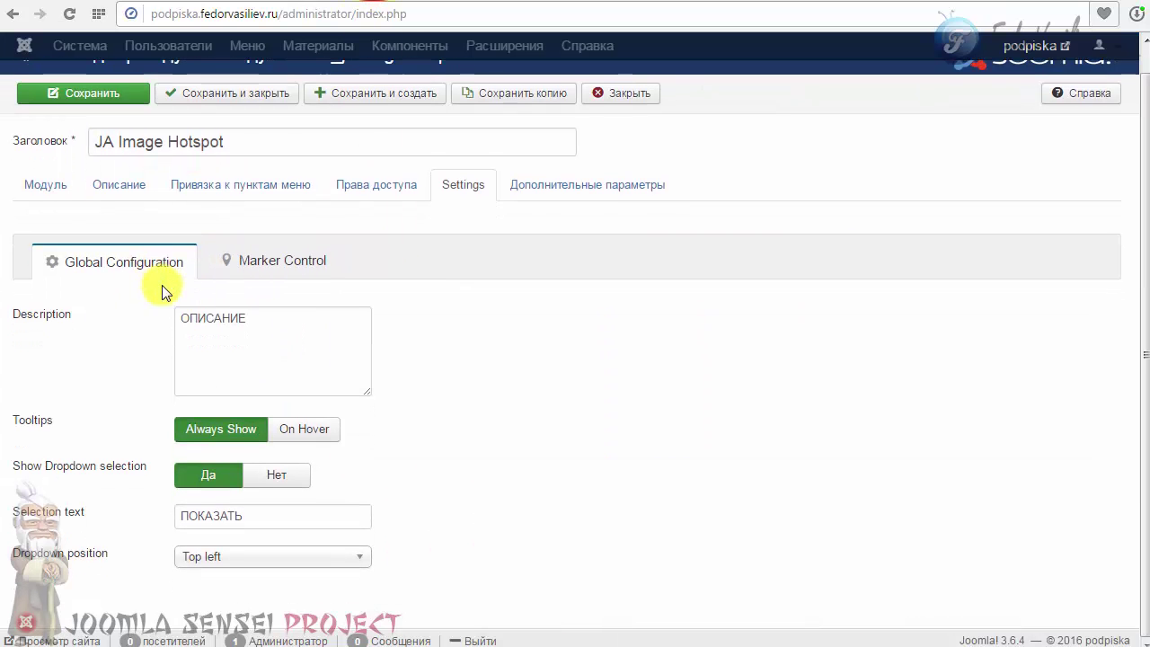
pyautogui.moveTo(267, 321); pyautogui.dragTo(180, 317)
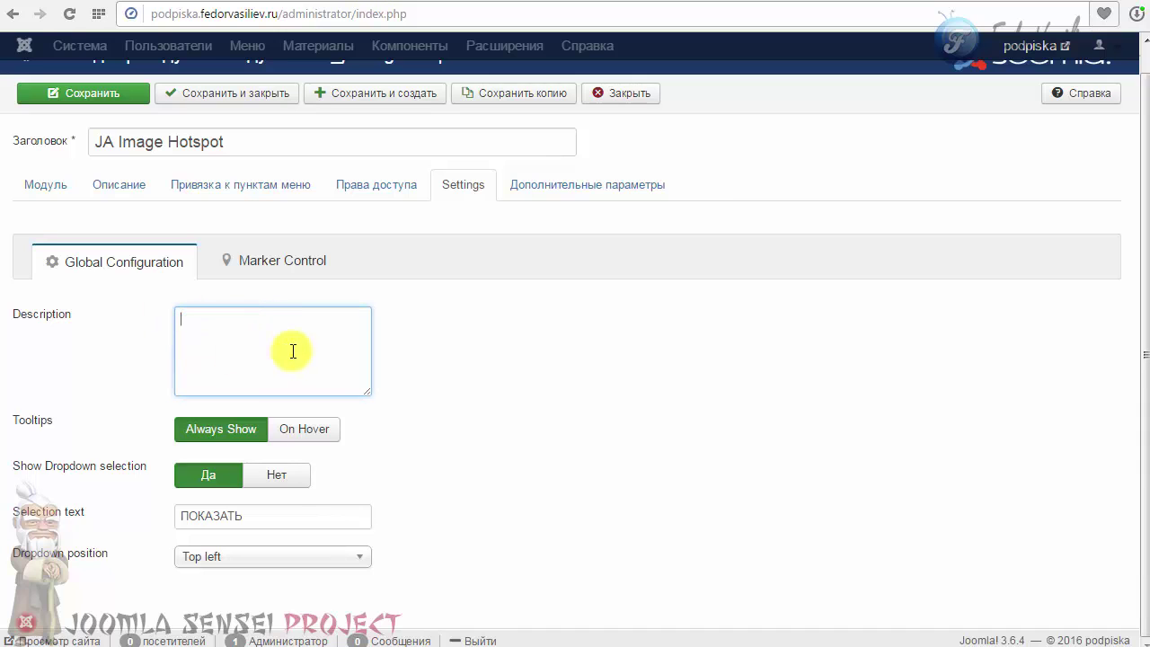
# Step: Return to the site's home page and test the ПОКАЗАТЬ dropdown by choosing its marker entry to open the tooltip
pyautogui.click(430, 2)
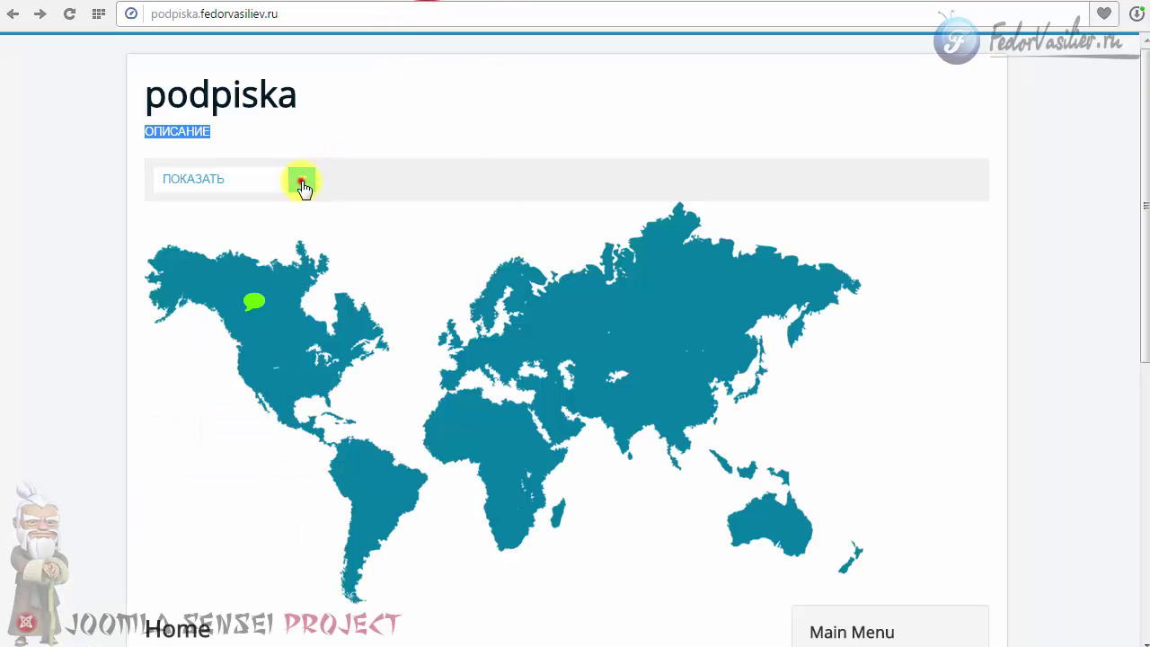
pyautogui.click(302, 185)
pyautogui.click(186, 199)
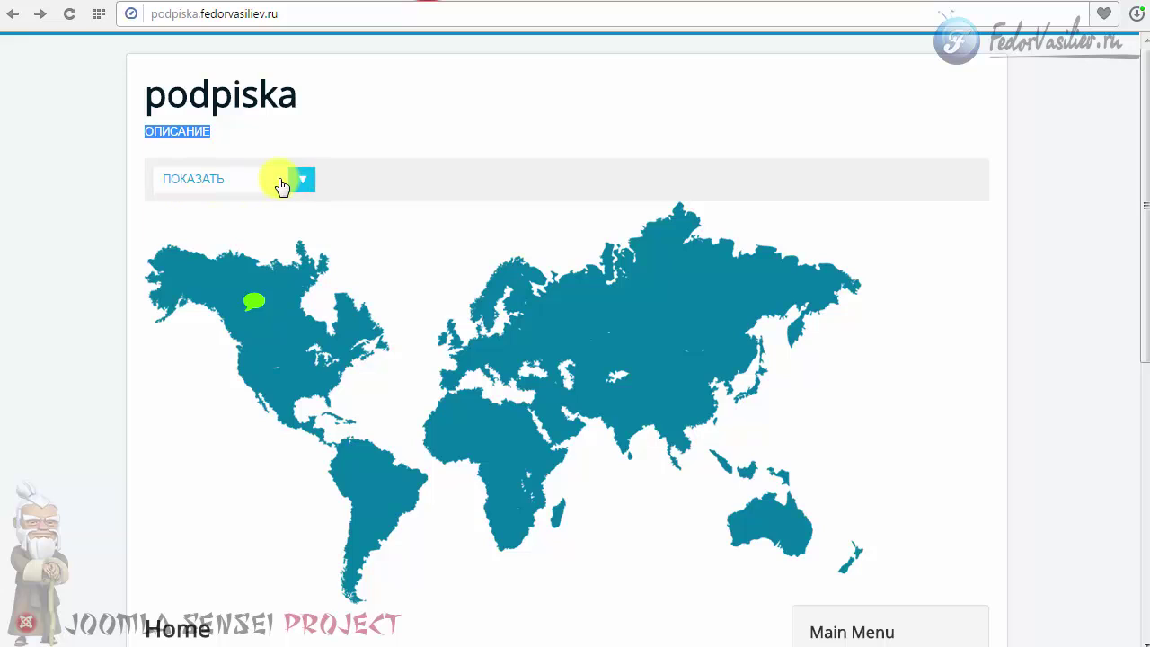
pyautogui.click(300, 184)
pyautogui.click(221, 200)
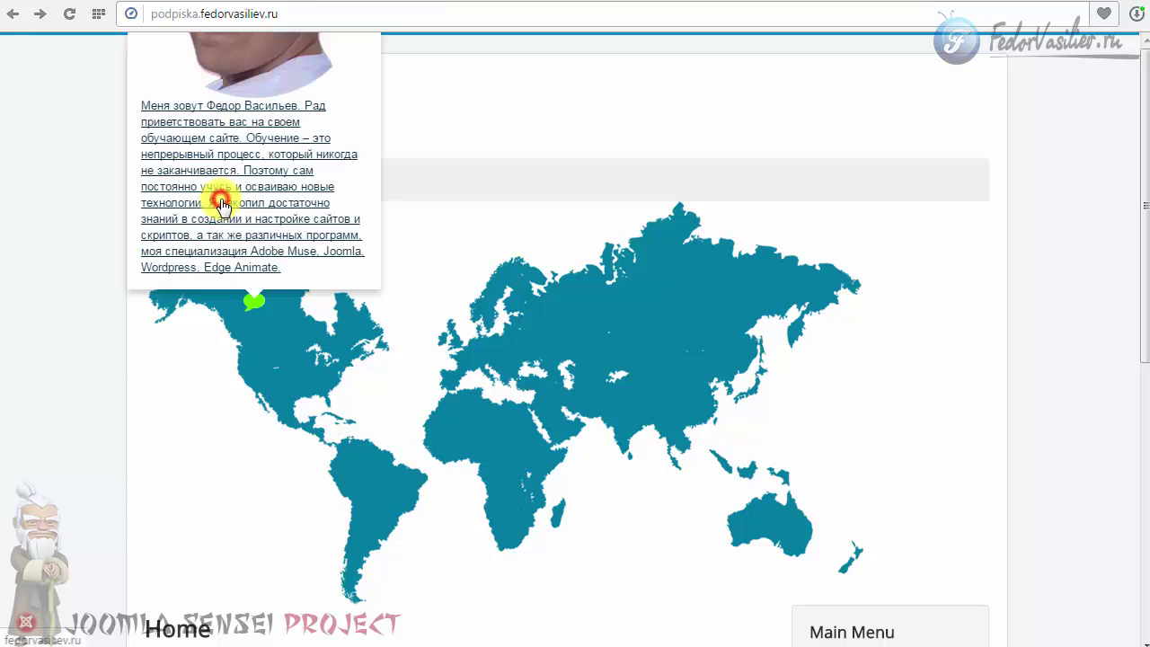
pyautogui.click(453, 187)
pyautogui.click(302, 180)
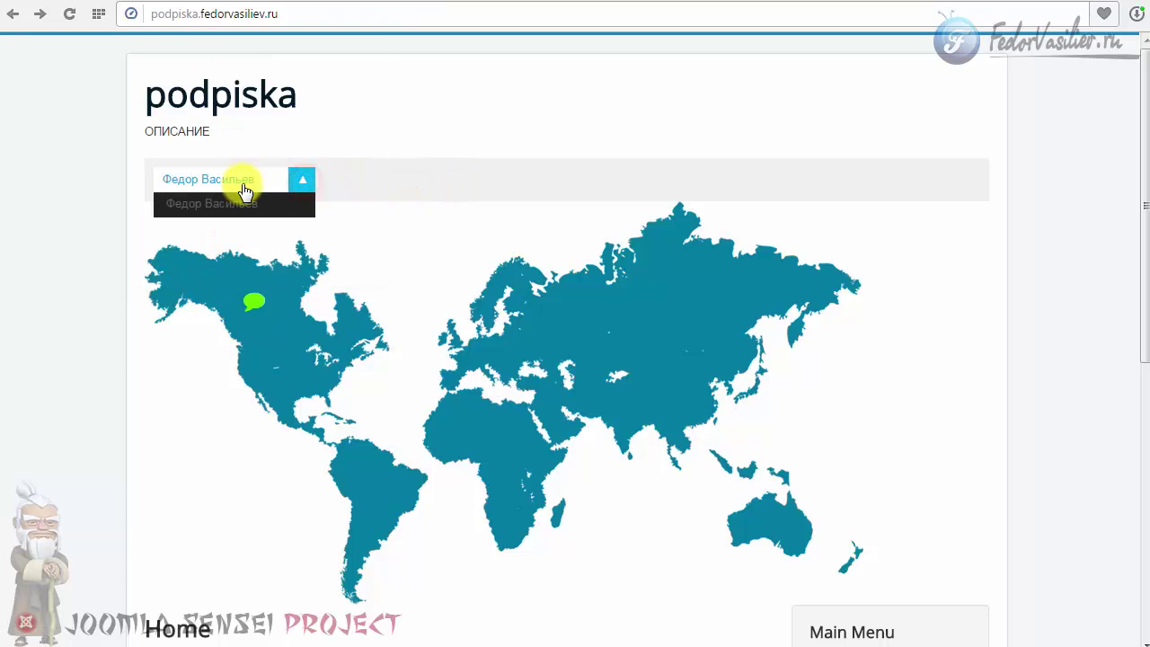
pyautogui.click(229, 212)
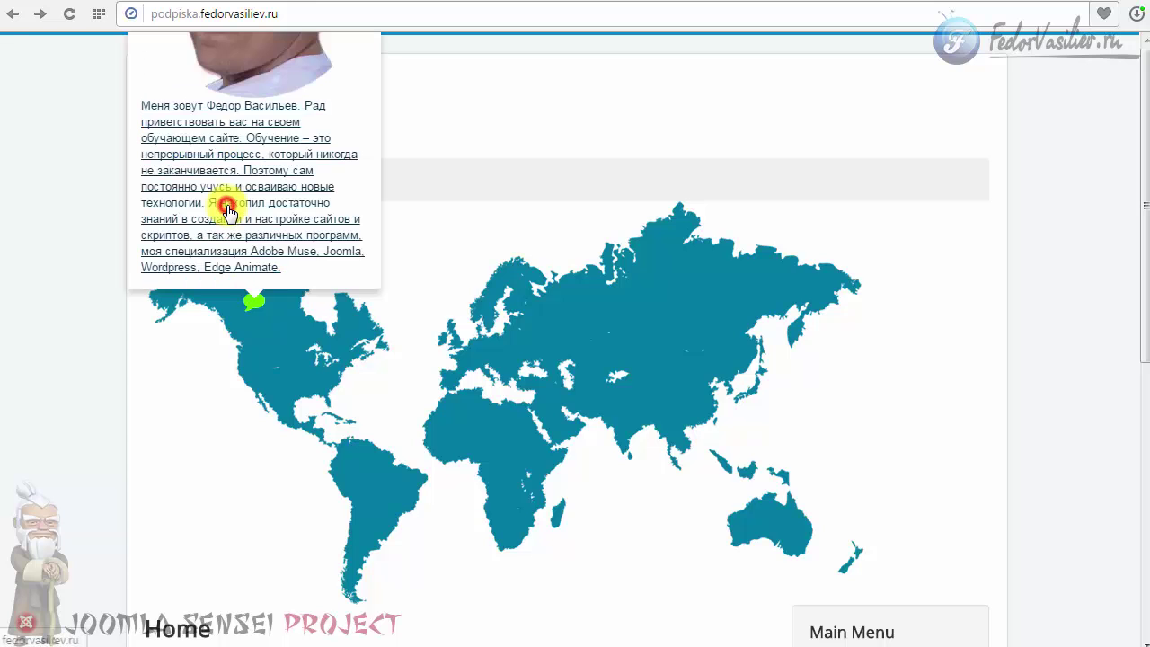
pyautogui.click(254, 290)
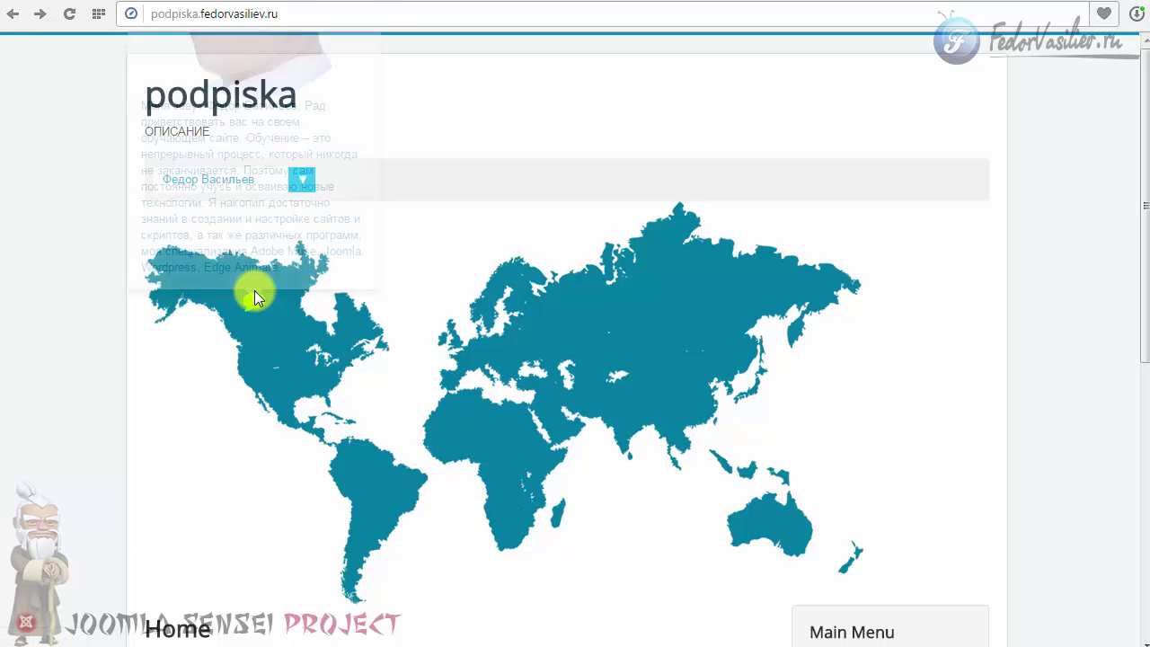
pyautogui.click(298, 186)
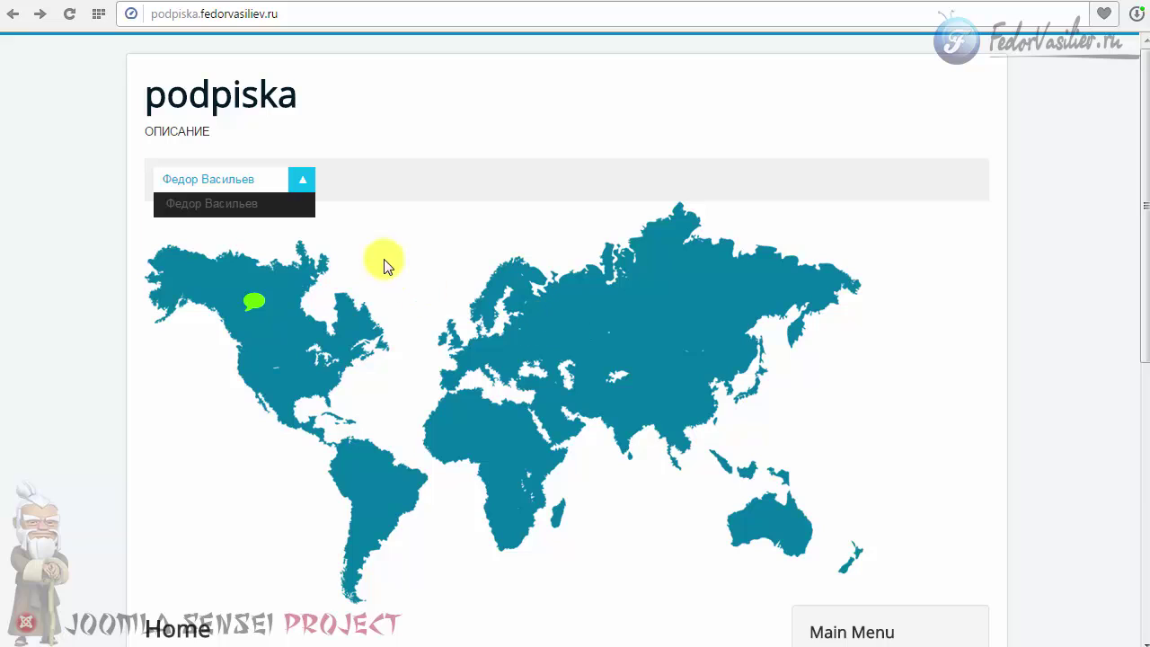
# Step: Test the marker dropdown on the home page, choosing its entry to open and close the green marker's tooltip
pyautogui.click(299, 185)
pyautogui.click(300, 186)
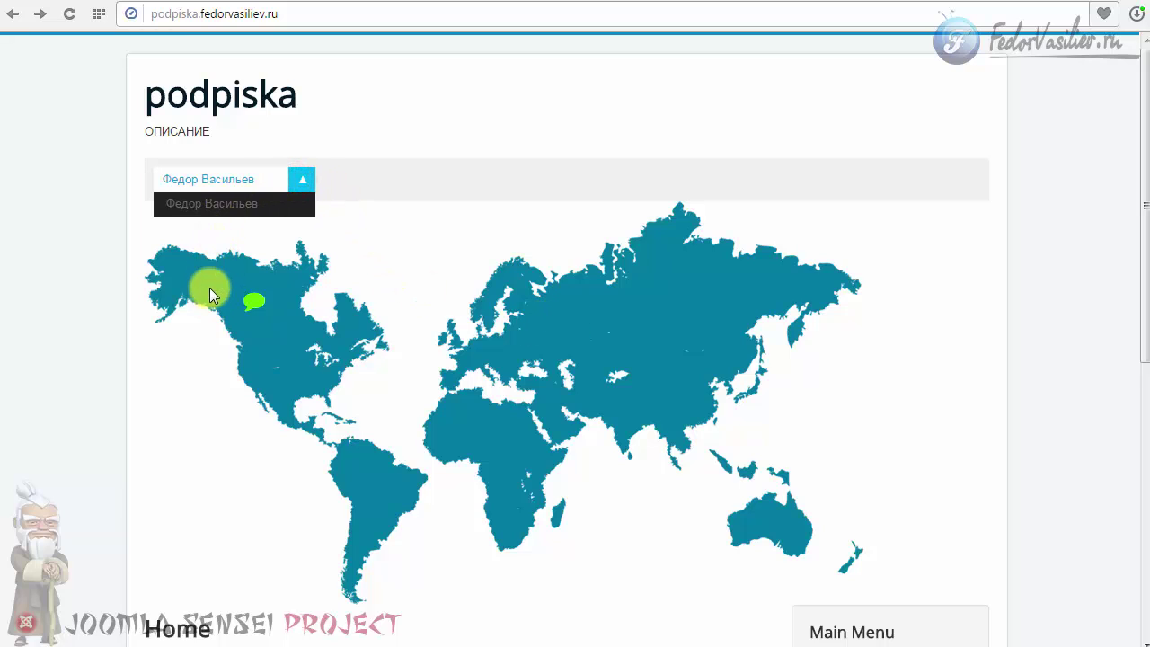
pyautogui.click(216, 206)
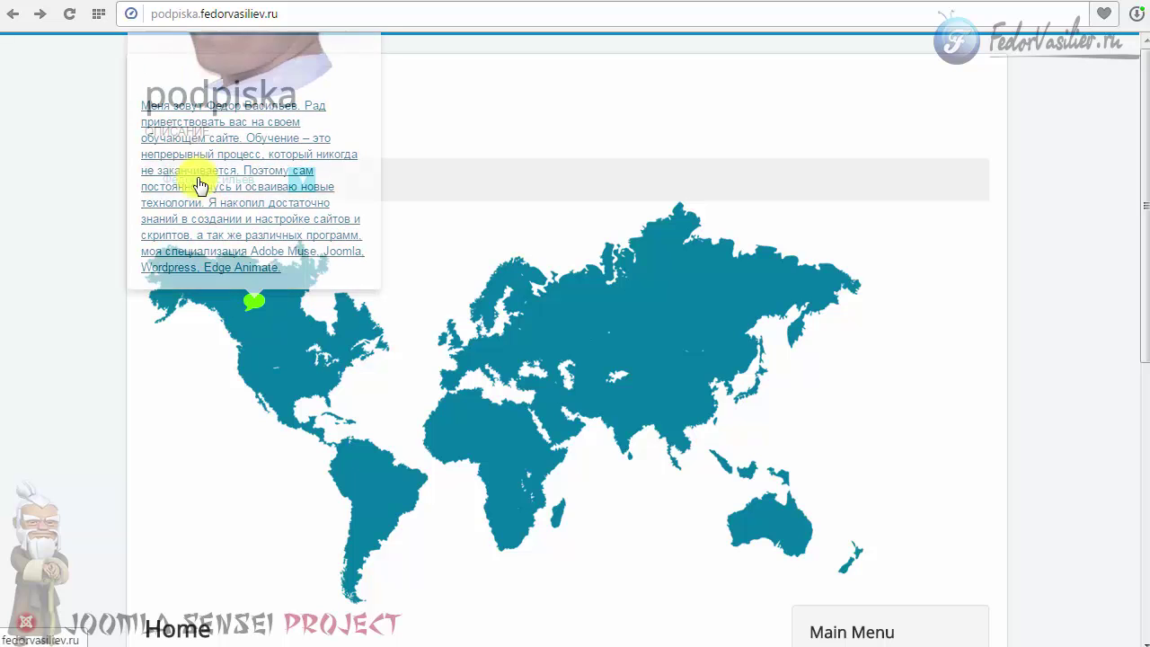
pyautogui.click(251, 299)
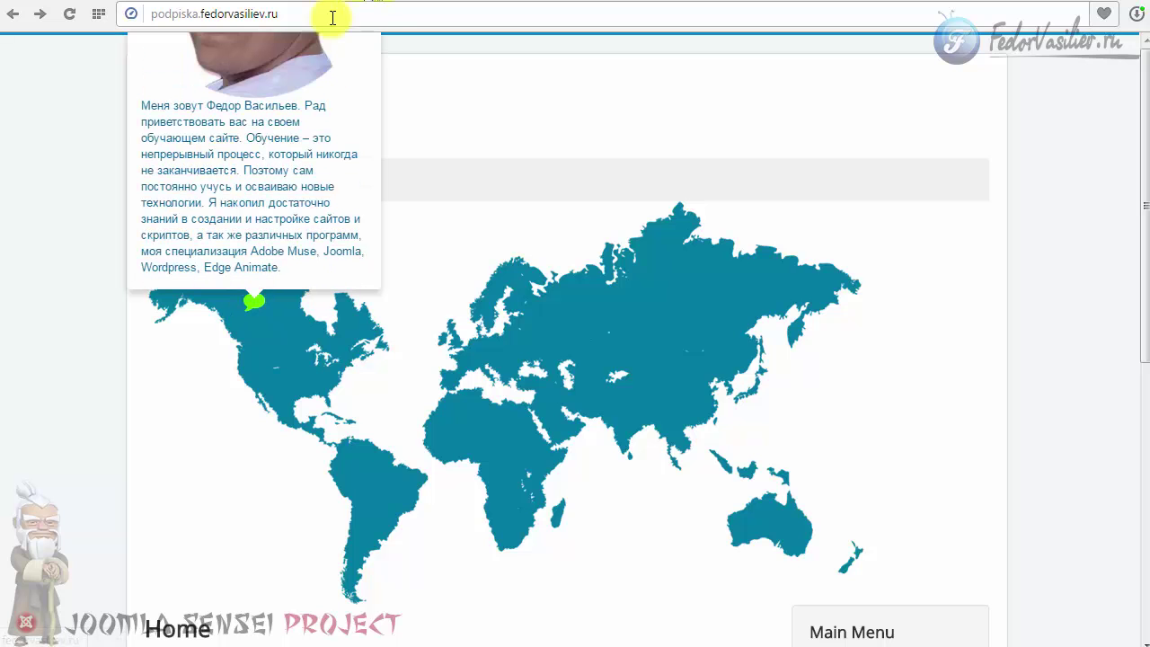
pyautogui.click(224, 144)
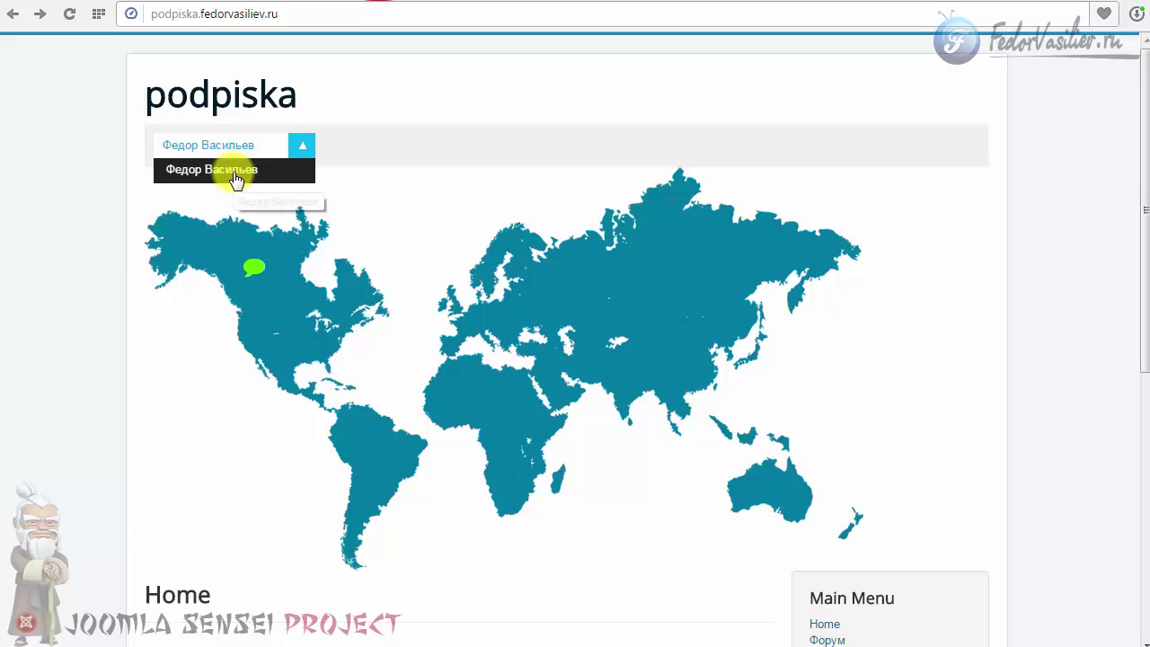
pyautogui.click(235, 179)
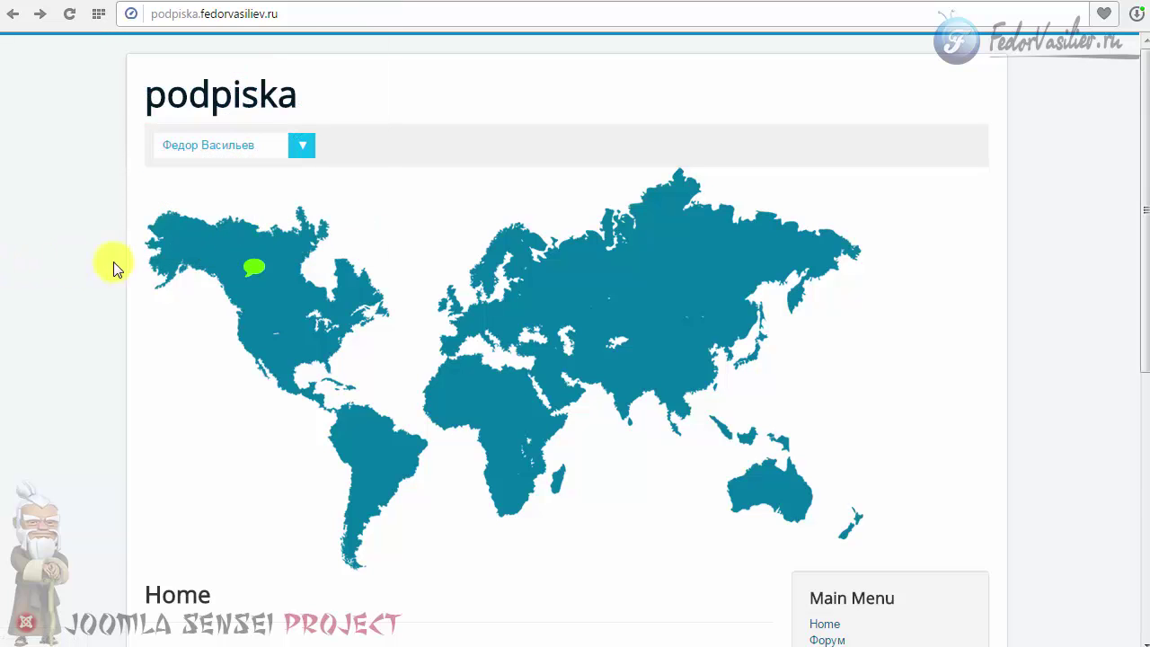
# Step: Move the green comment marker to the ocean east of Africa, at about offset X 60.1 and Y 67.7, and save the module
pyautogui.click(354, 3)
pyautogui.click(260, 288)
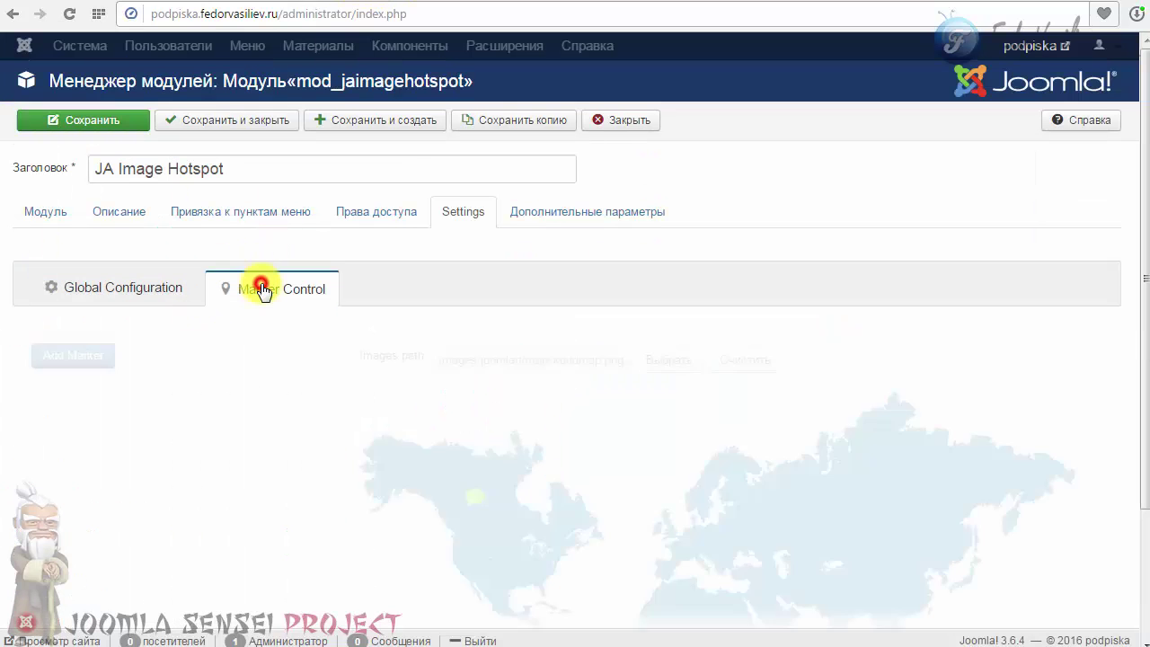
pyautogui.scroll(-3, 270, 293)
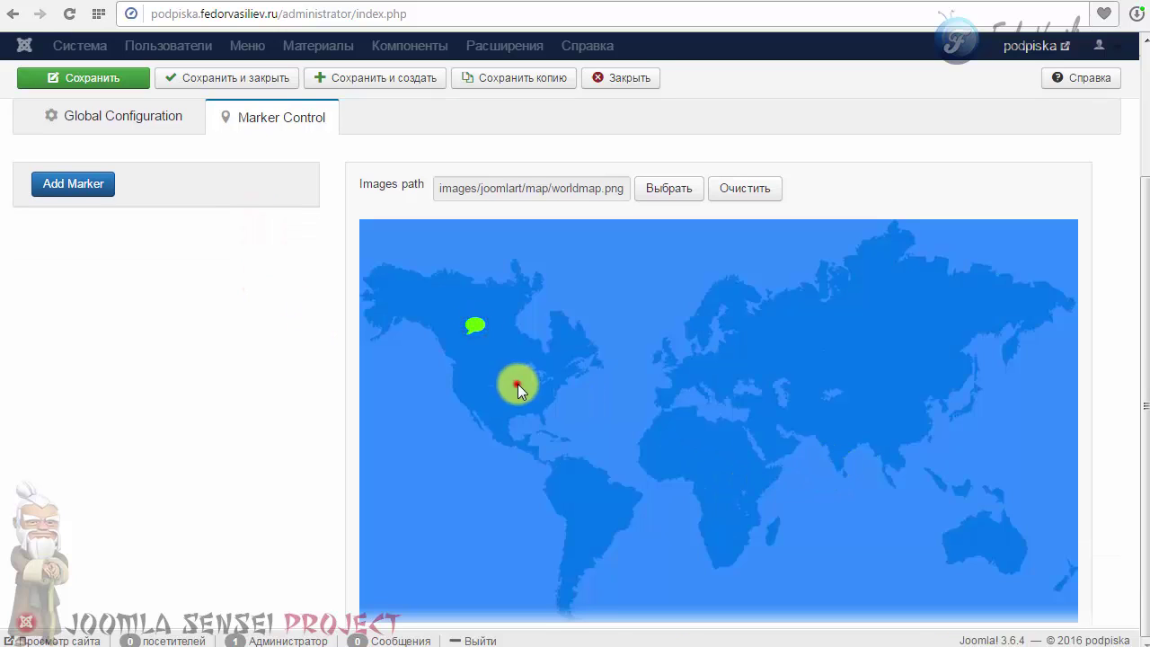
pyautogui.click(474, 327)
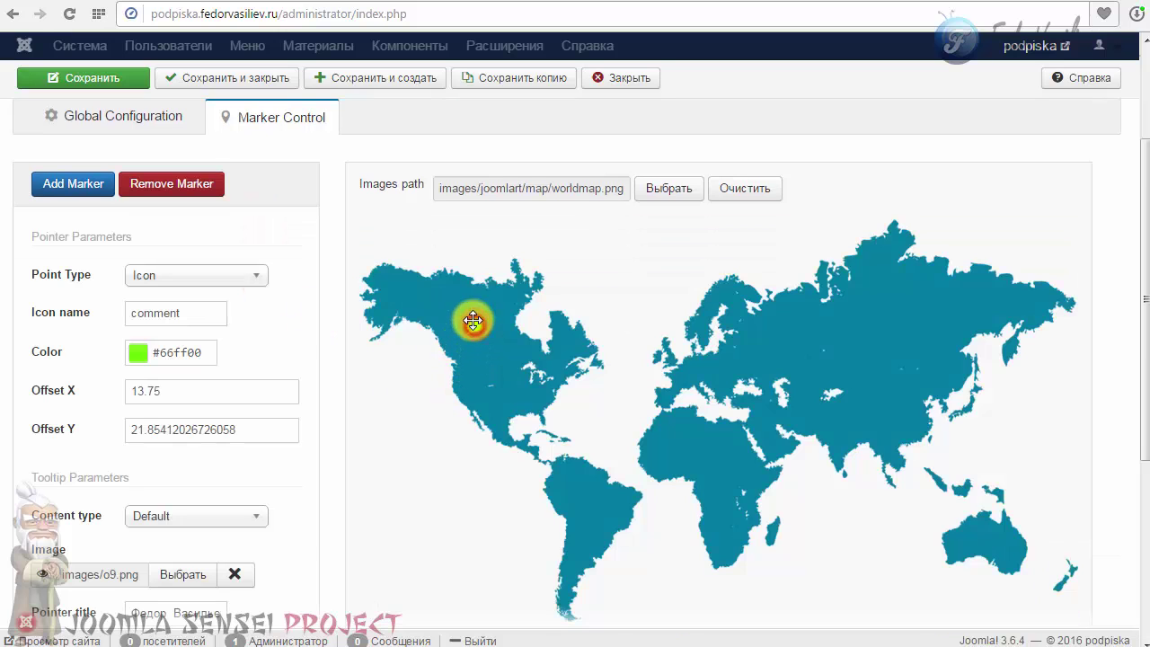
pyautogui.moveTo(470, 327); pyautogui.dragTo(808, 508)
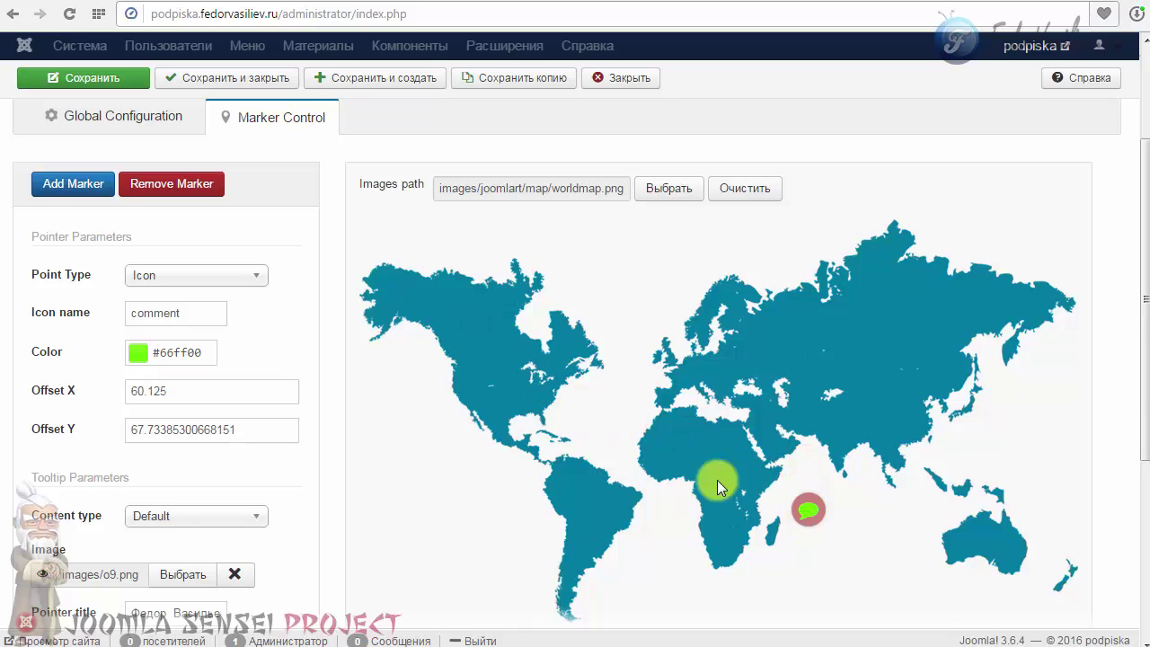
pyautogui.click(94, 79)
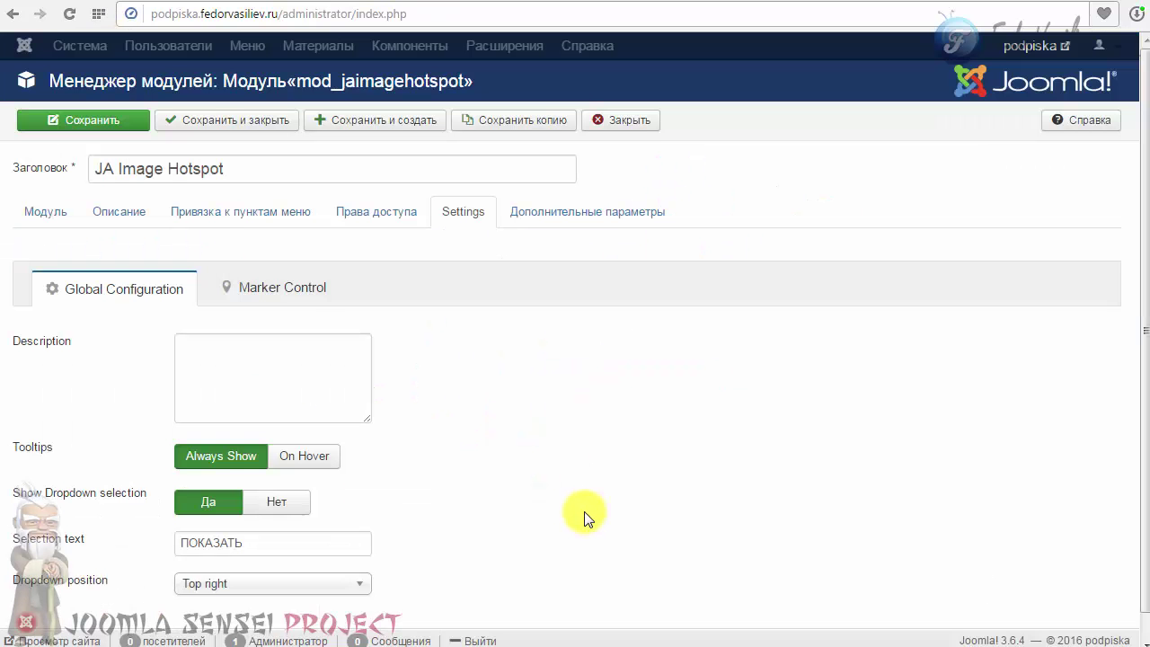
# Step: Set the module's tooltips to On Hover, save, and check the map on the home page
pyautogui.moveTo(45, 454)
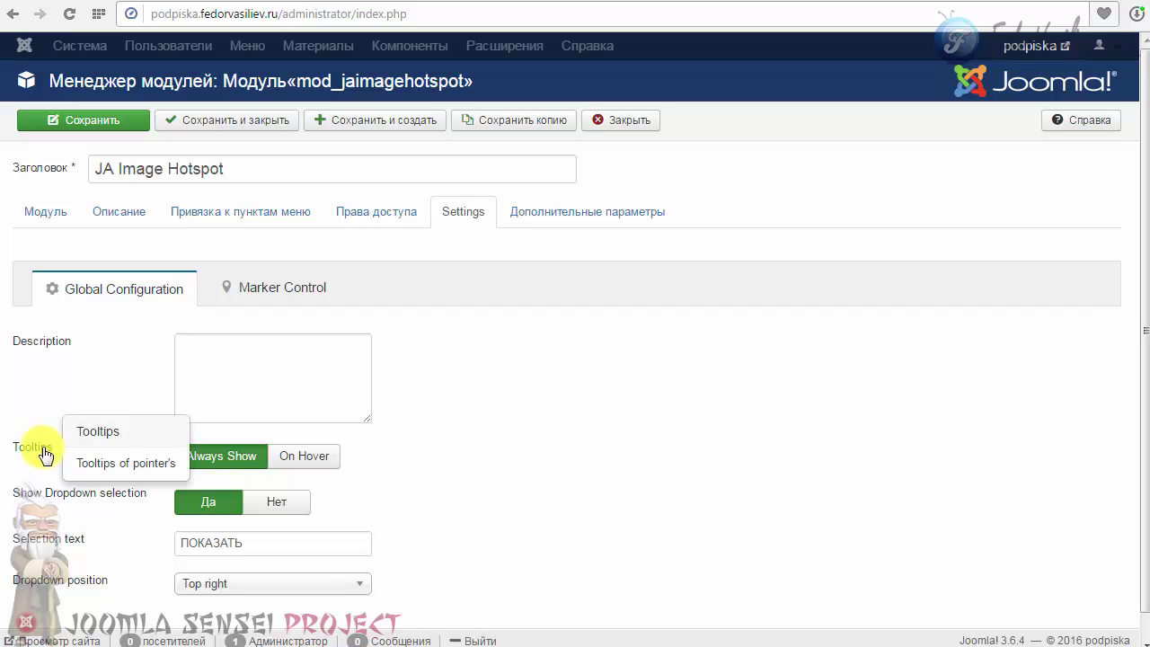
pyautogui.click(306, 460)
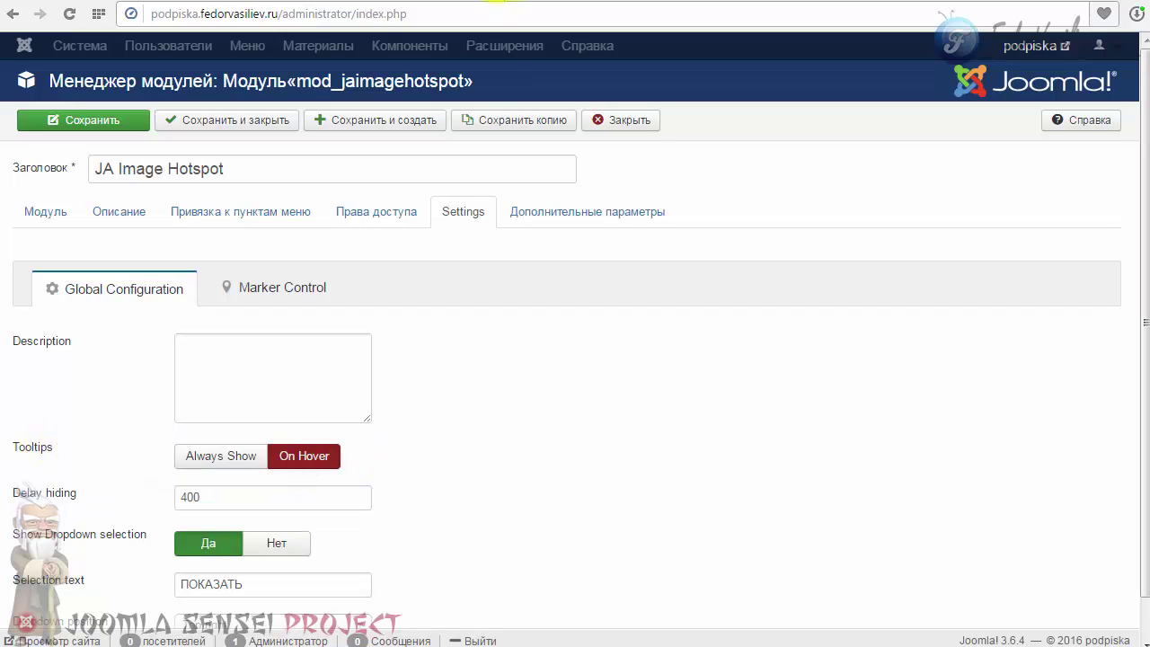
pyautogui.click(130, 121)
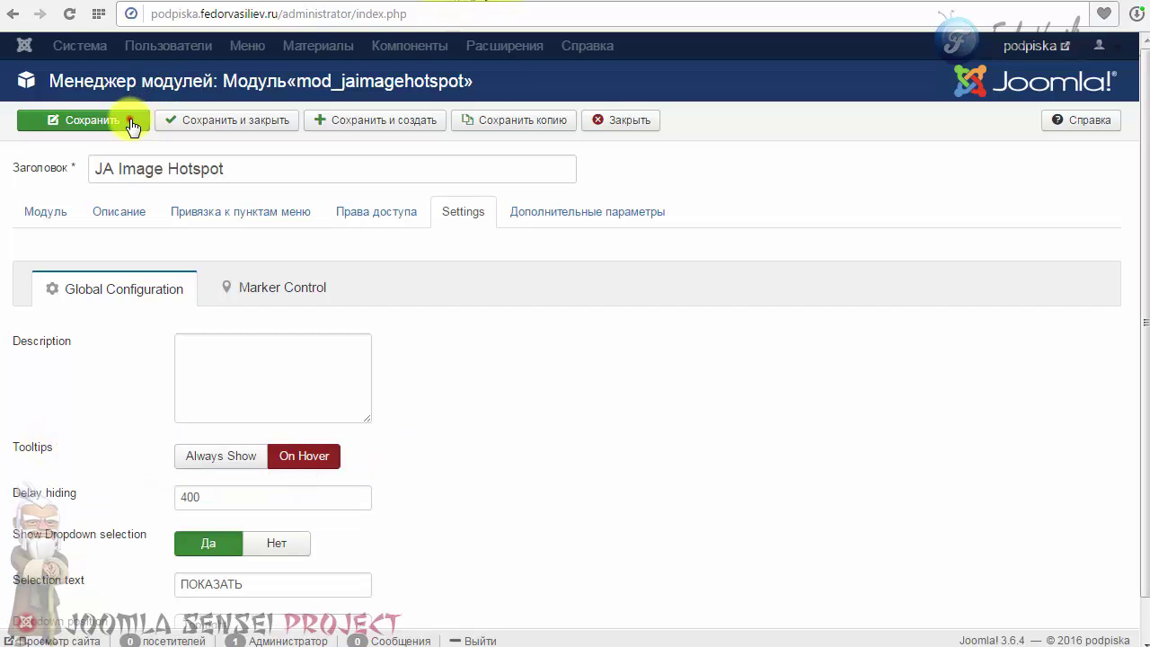
pyautogui.click(441, 2)
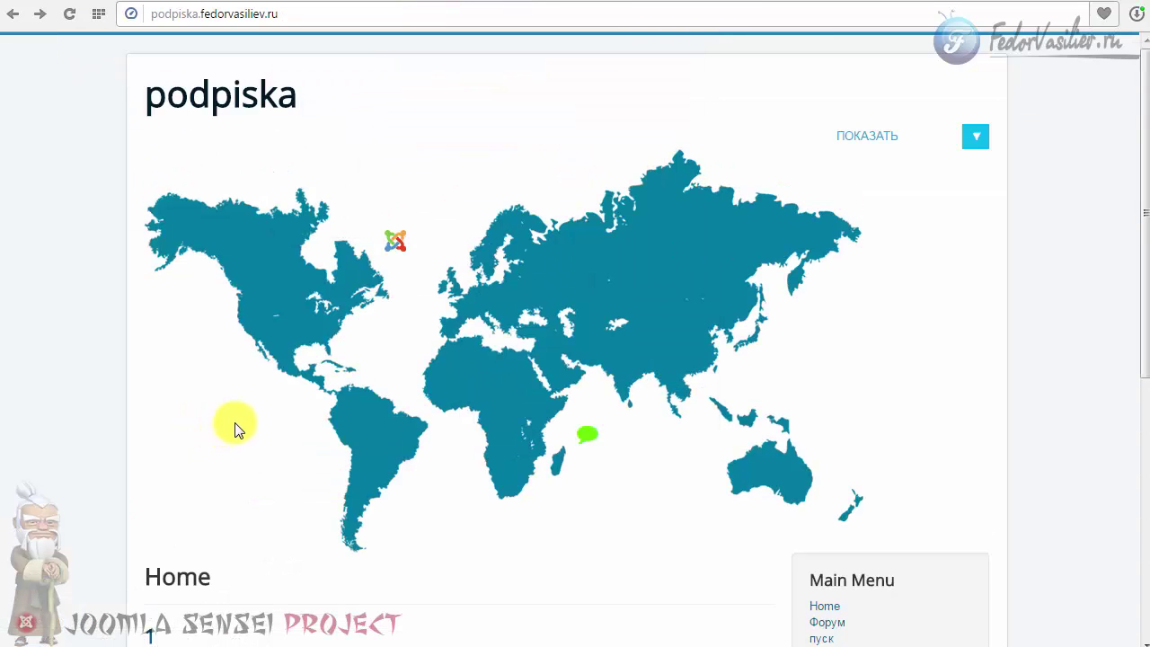
pyautogui.click(509, 459)
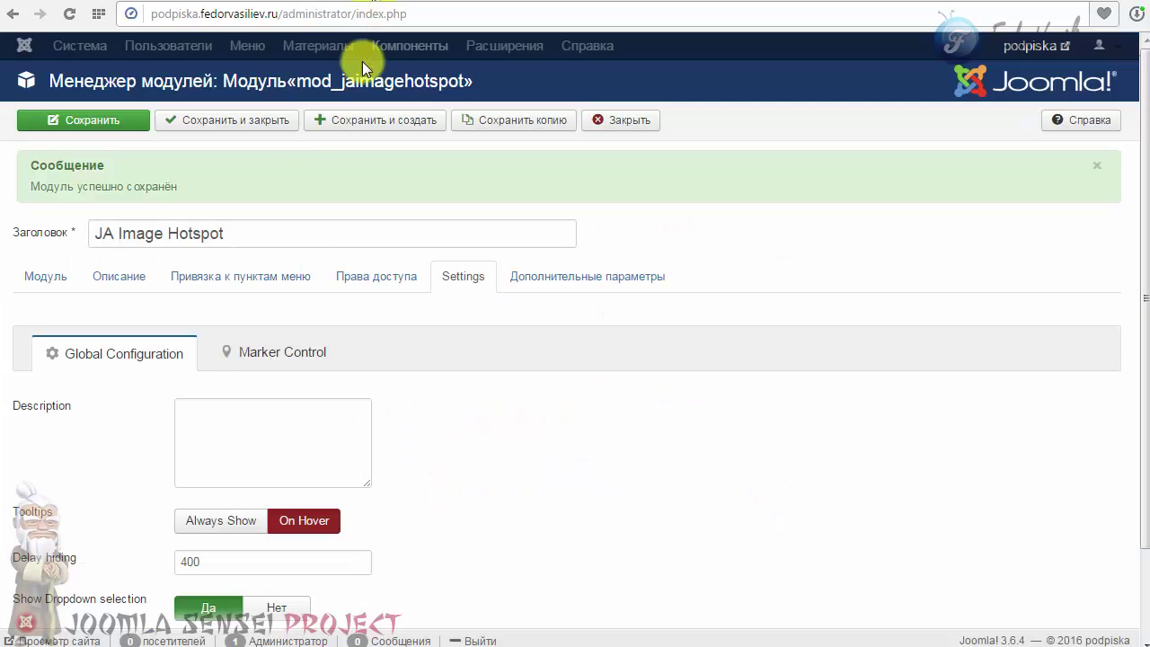
# Step: Review the Delay hiding value in the module settings and set the tooltips back to Always Show
pyautogui.scroll(-1, 123, 406)
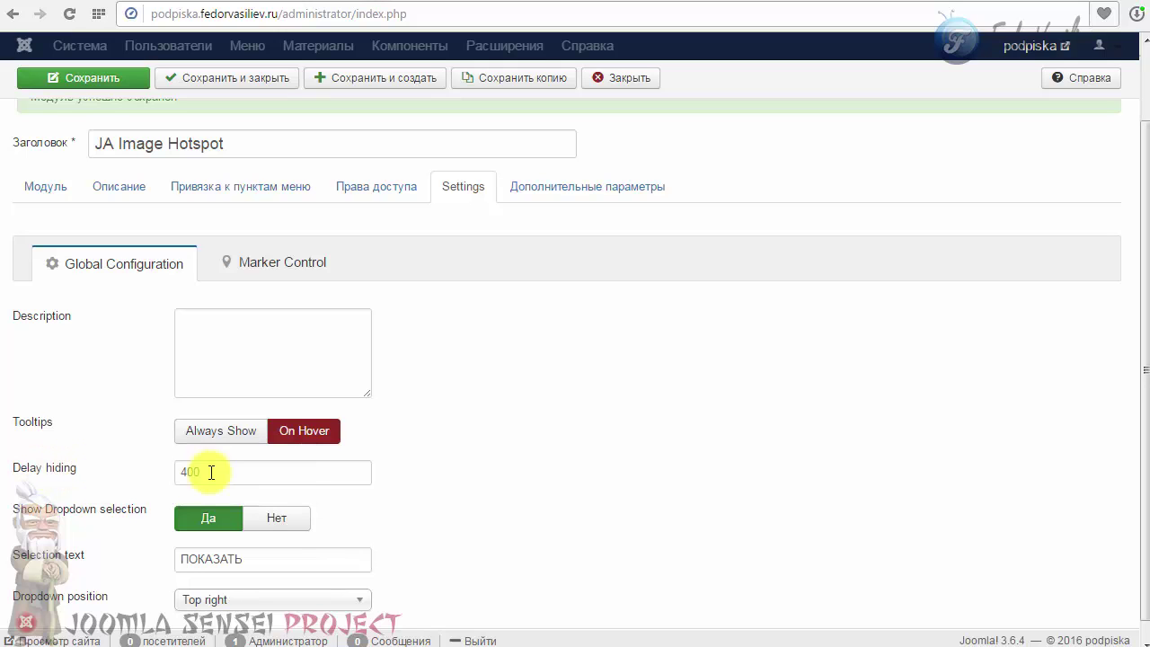
pyautogui.doubleClick(203, 473)
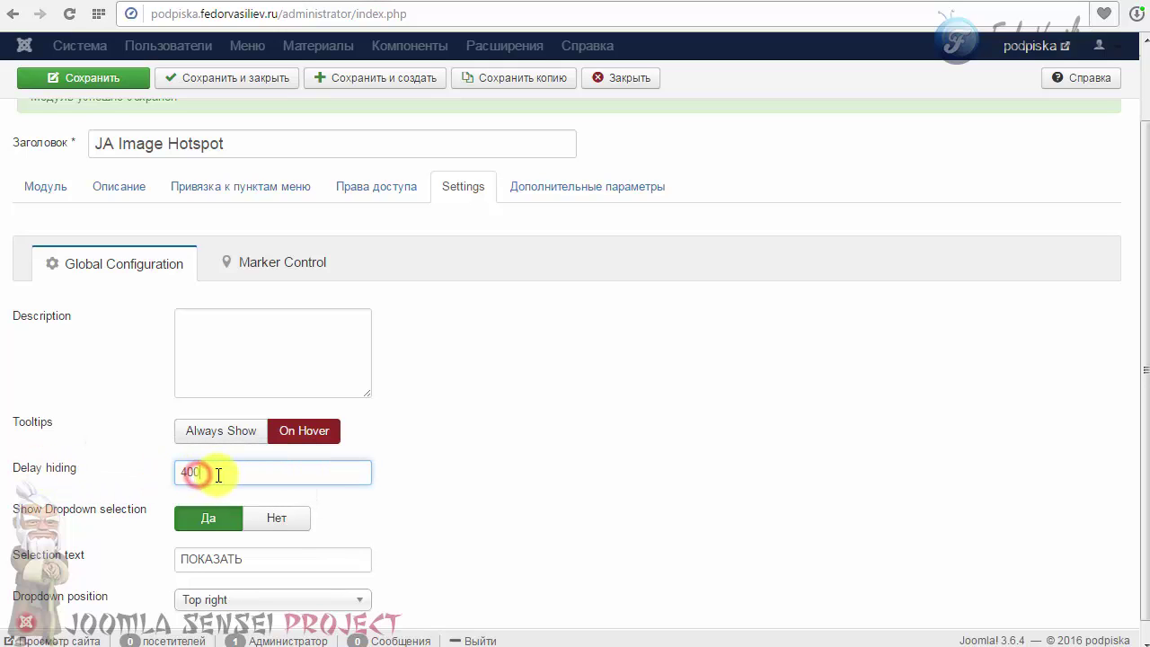
pyautogui.scroll(2, 235, 528)
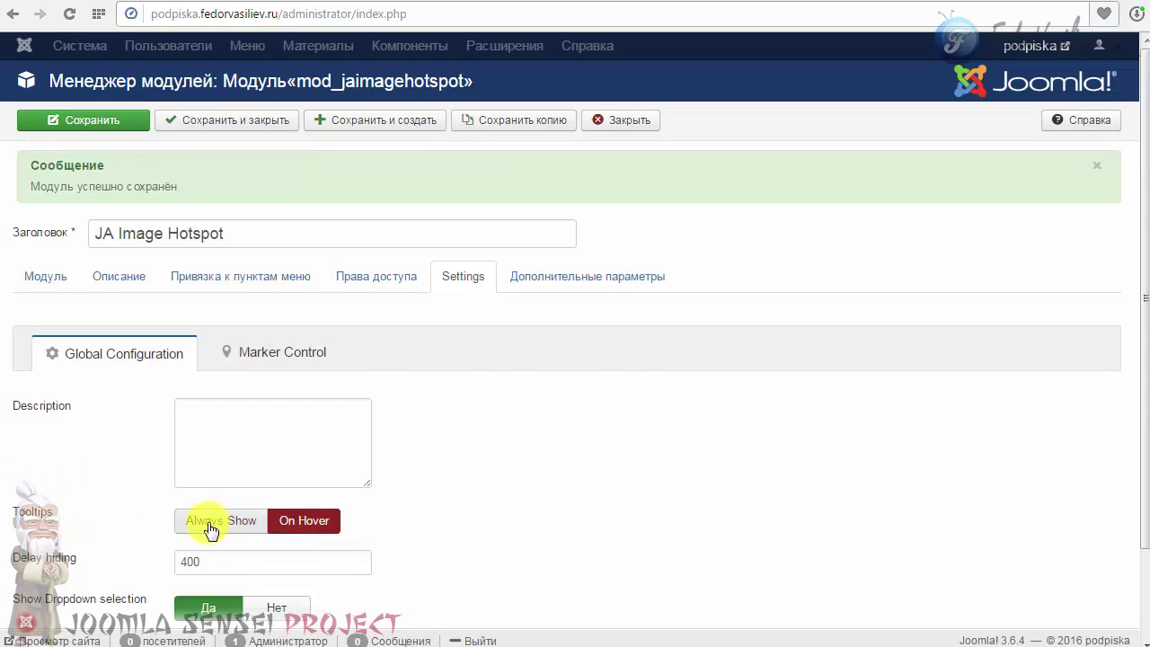
pyautogui.click(209, 529)
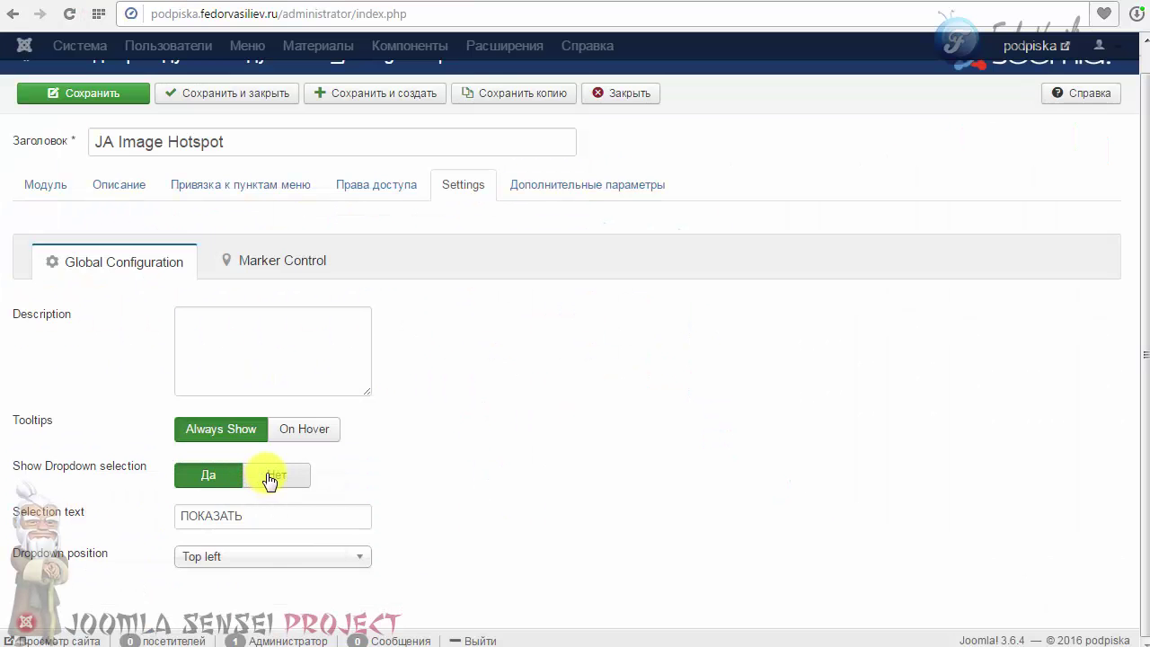
# Step: Set Show Dropdown selection to Нет, save the module and check the map on the home page
pyautogui.click(272, 477)
pyautogui.click(110, 96)
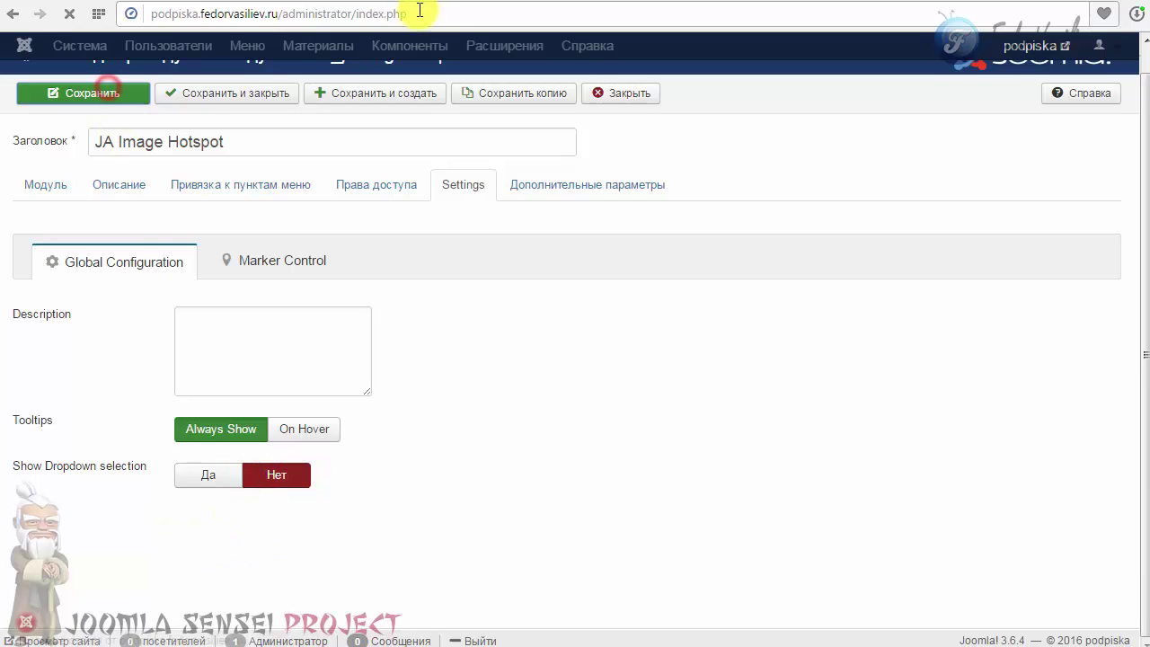
pyautogui.click(423, 9)
pyautogui.click(305, 153)
pyautogui.click(311, 223)
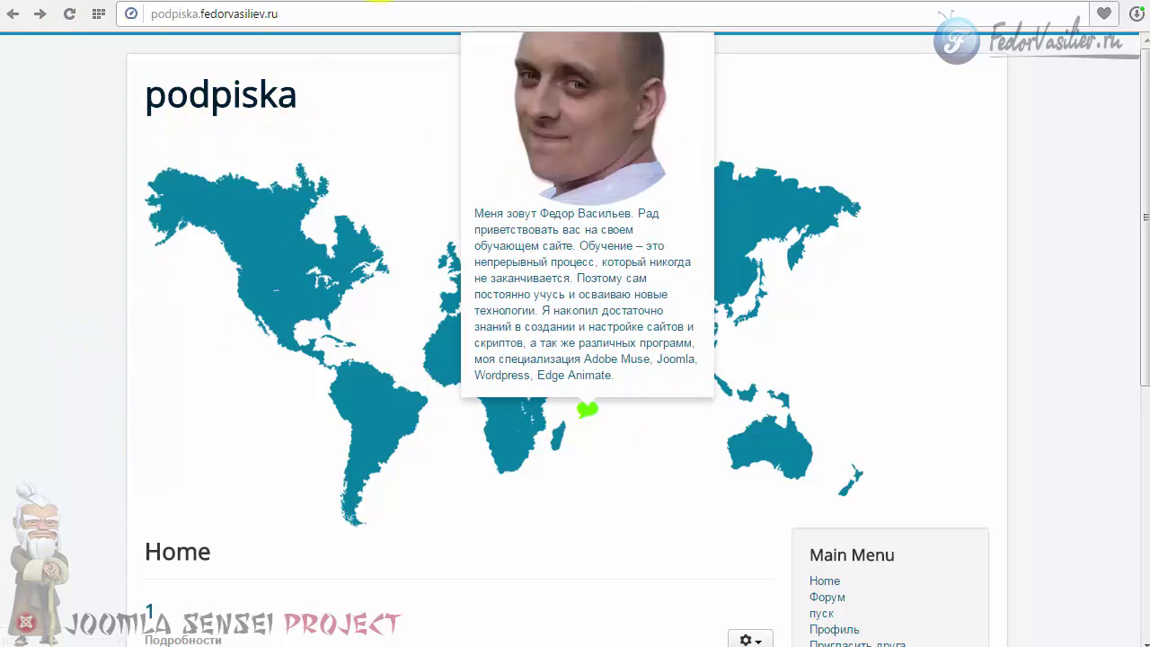
# Step: Set Show Dropdown selection to Да with the dropdown position Top right, and save the module
pyautogui.click(382, 3)
pyautogui.click(202, 476)
pyautogui.click(198, 557)
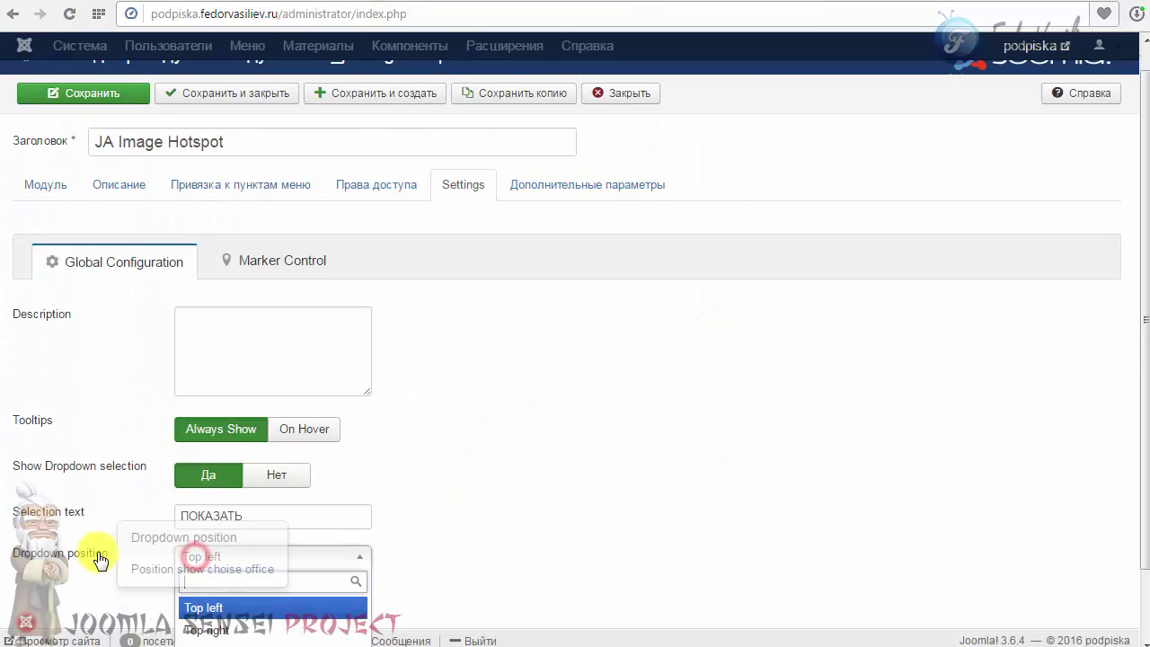
pyautogui.scroll(-2, 99, 548)
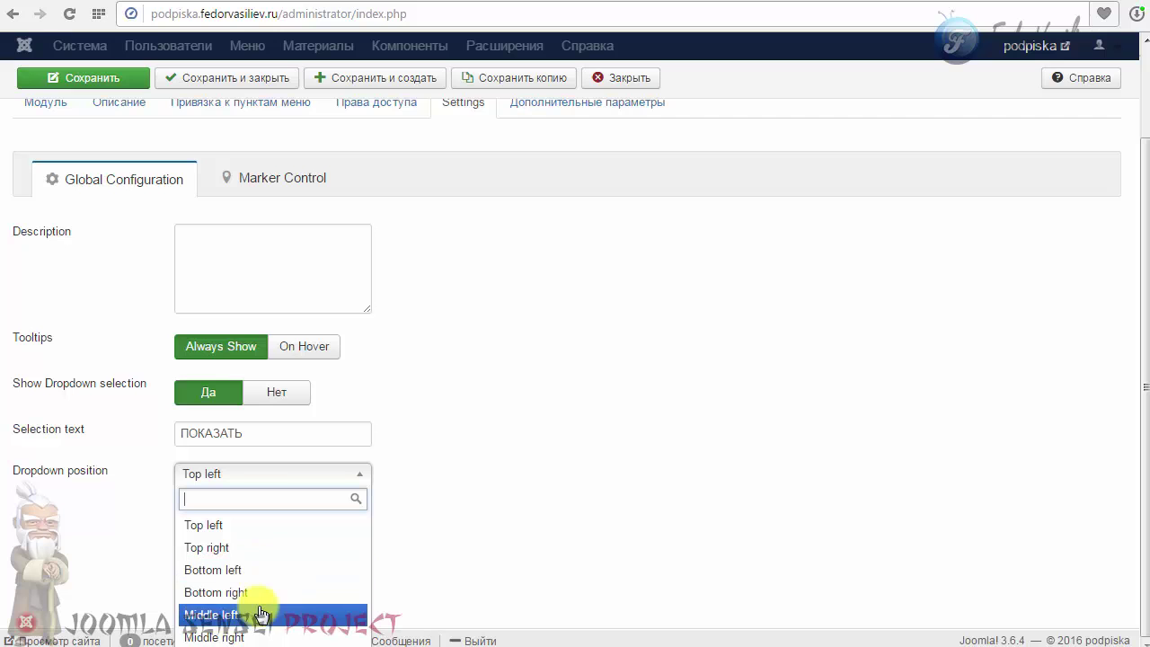
pyautogui.click(219, 548)
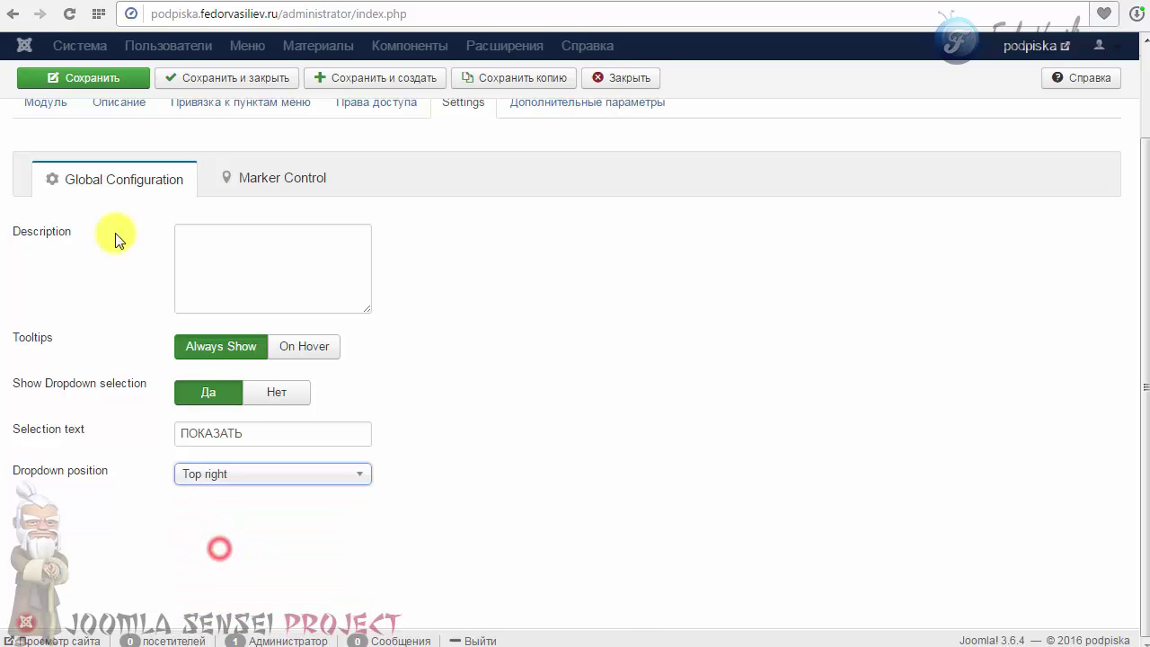
pyautogui.click(99, 77)
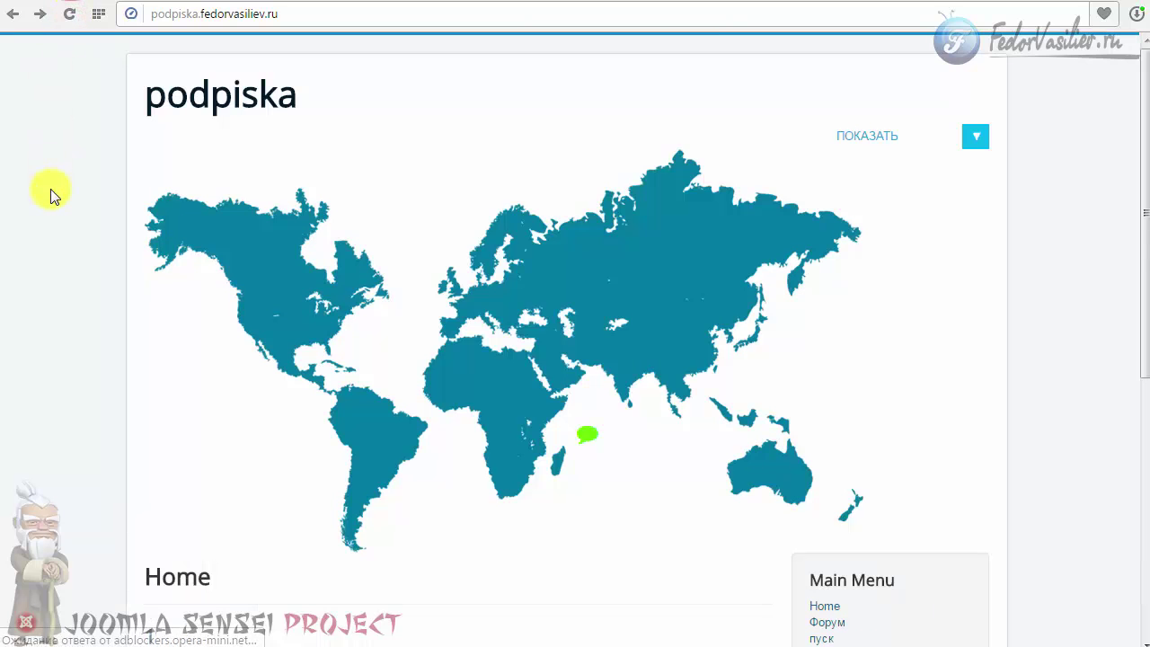
# Step: Test opening the ПОКАЗАТЬ dropdown above the map on the home page and return to the module settings
pyautogui.click(979, 141)
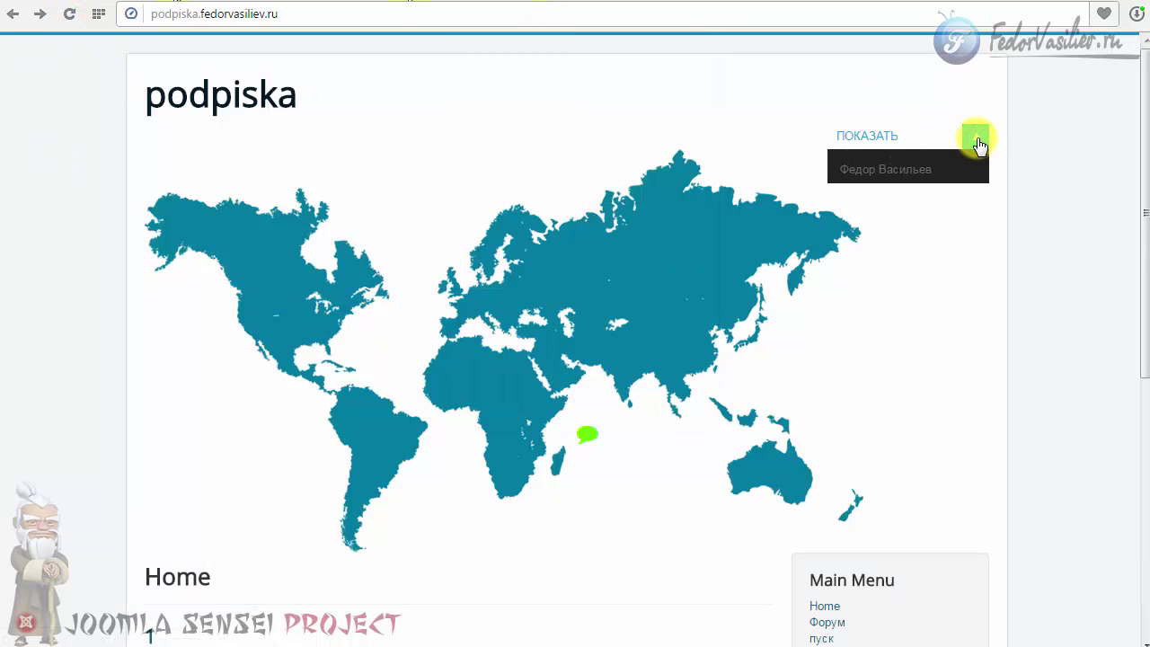
pyautogui.click(758, 119)
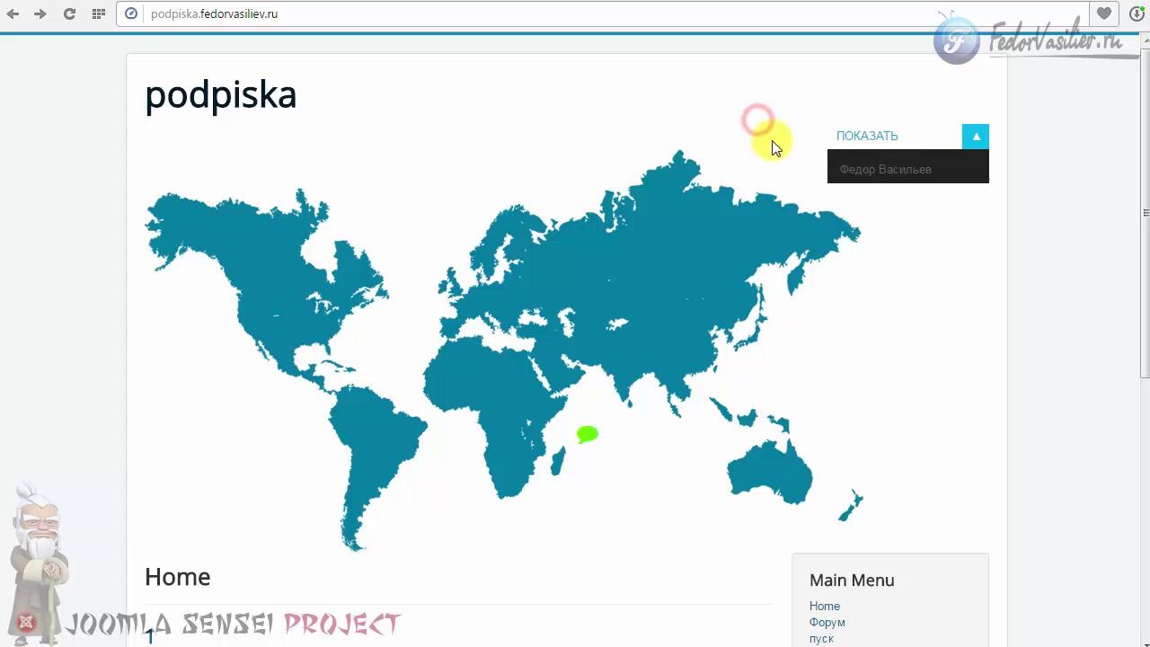
pyautogui.click(353, 2)
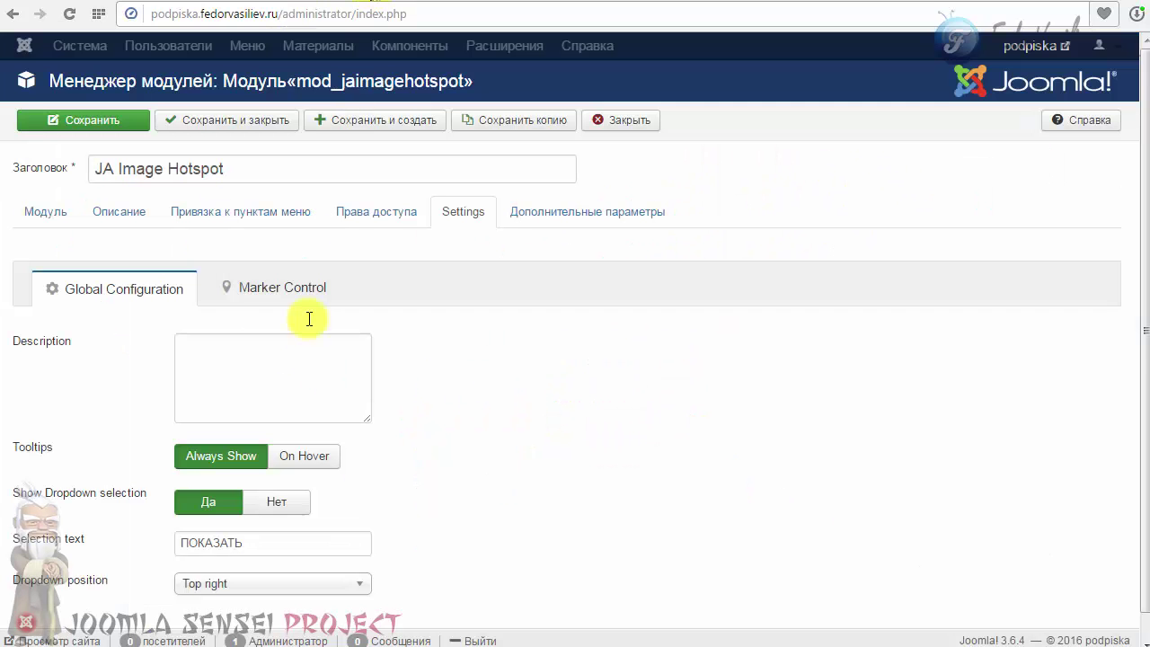
# Step: Set Show Dropdown selection to Нет in the module's Global Configuration
pyautogui.scroll(-1, 275, 521)
pyautogui.click(249, 552)
pyautogui.click(249, 554)
pyautogui.click(283, 480)
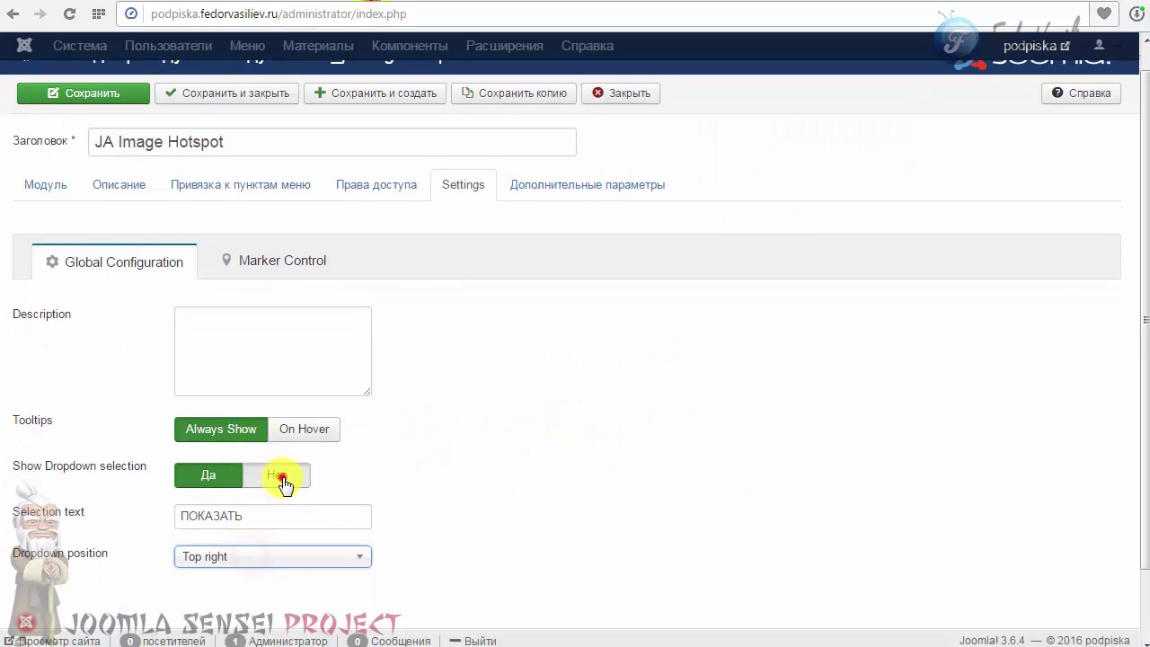
# Step: Add a second marker in the ocean off northeastern North America, at about offset X 33.4 and Y 20.1, with point type Image
pyautogui.click(266, 264)
pyautogui.scroll(-3, 405, 273)
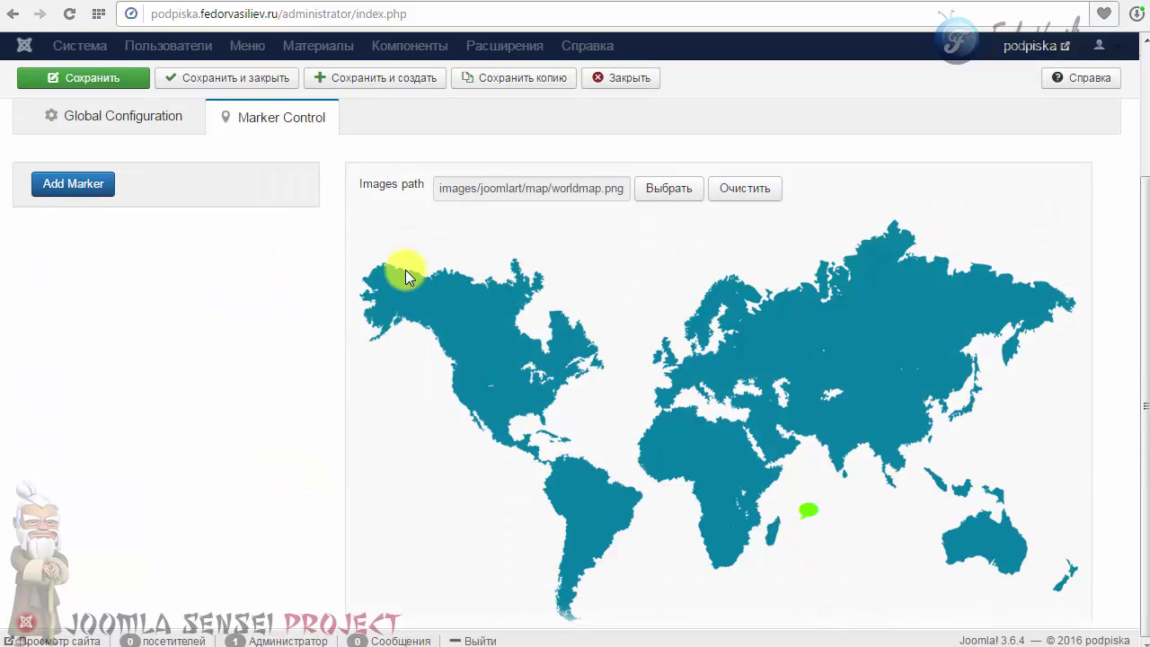
pyautogui.click(810, 518)
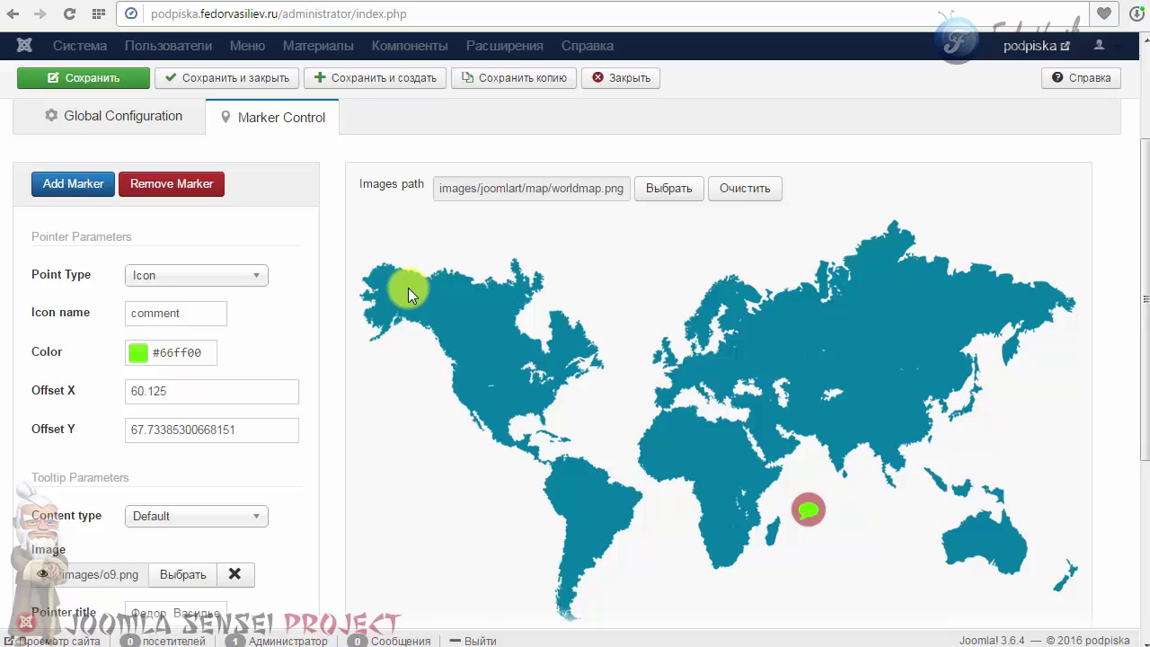
pyautogui.click(75, 185)
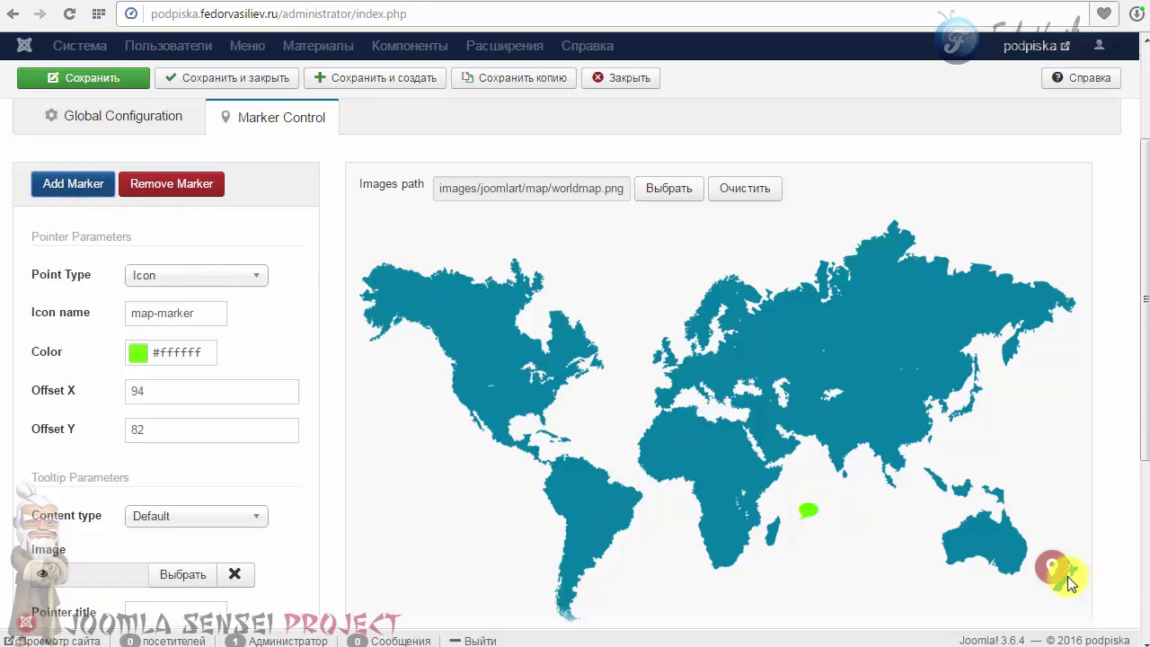
pyautogui.moveTo(1070, 582)
pyautogui.mouseDown()
pyautogui.moveTo(540, 390)
pyautogui.moveTo(493, 308)
pyautogui.moveTo(620, 313)
pyautogui.mouseUp()
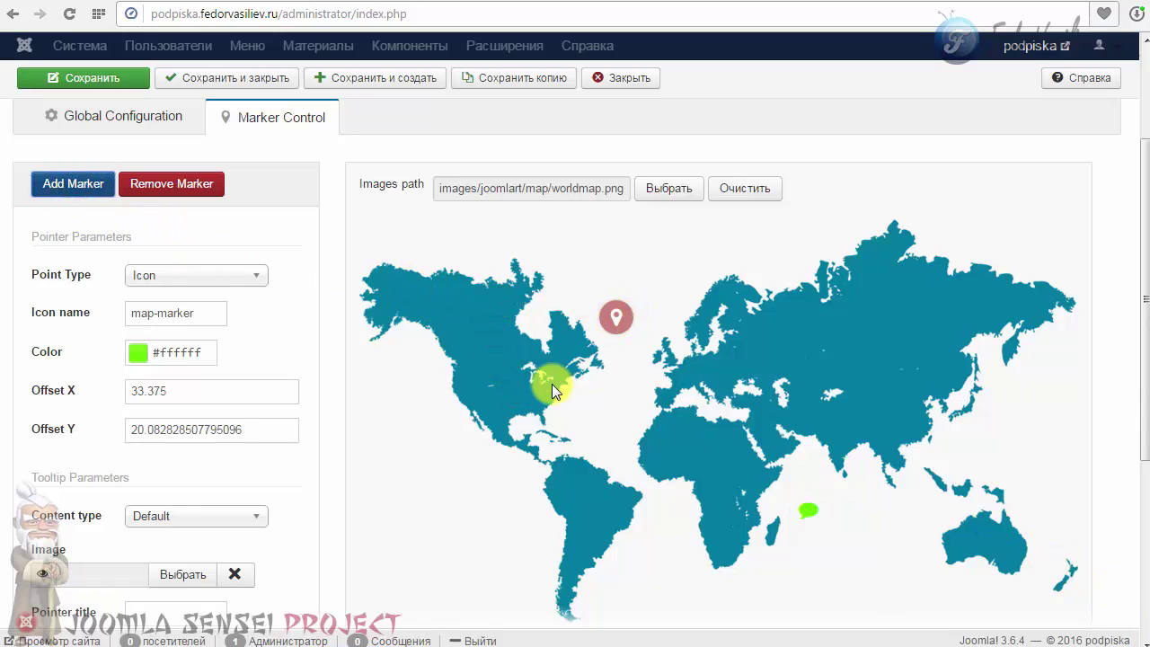
pyautogui.click(257, 278)
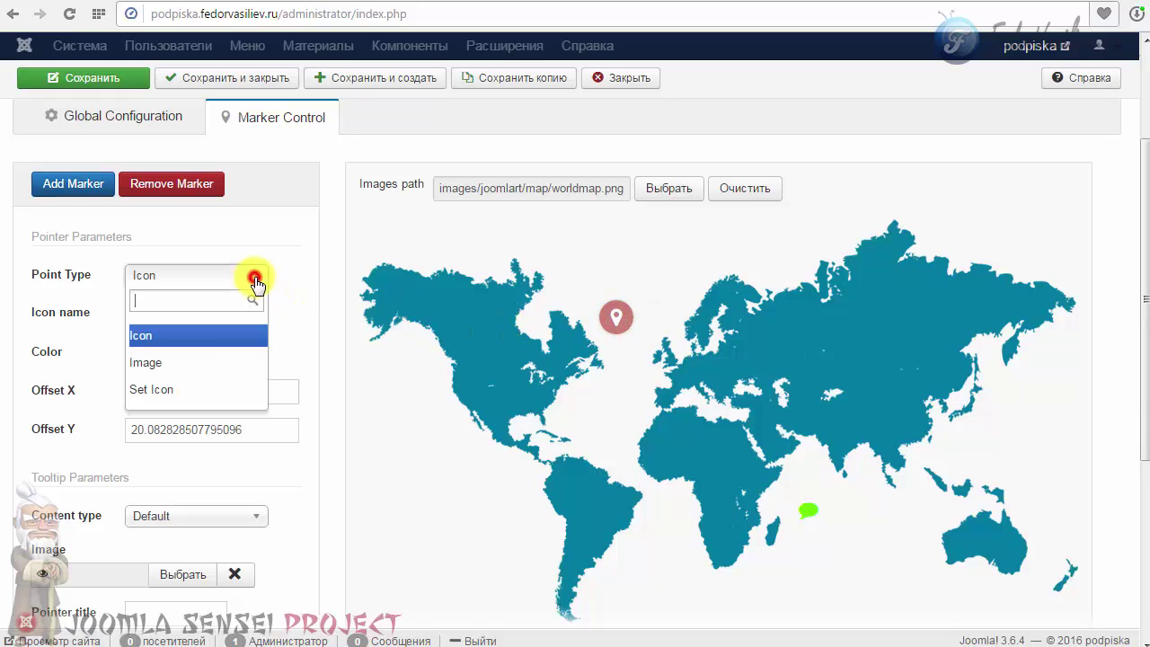
pyautogui.click(241, 362)
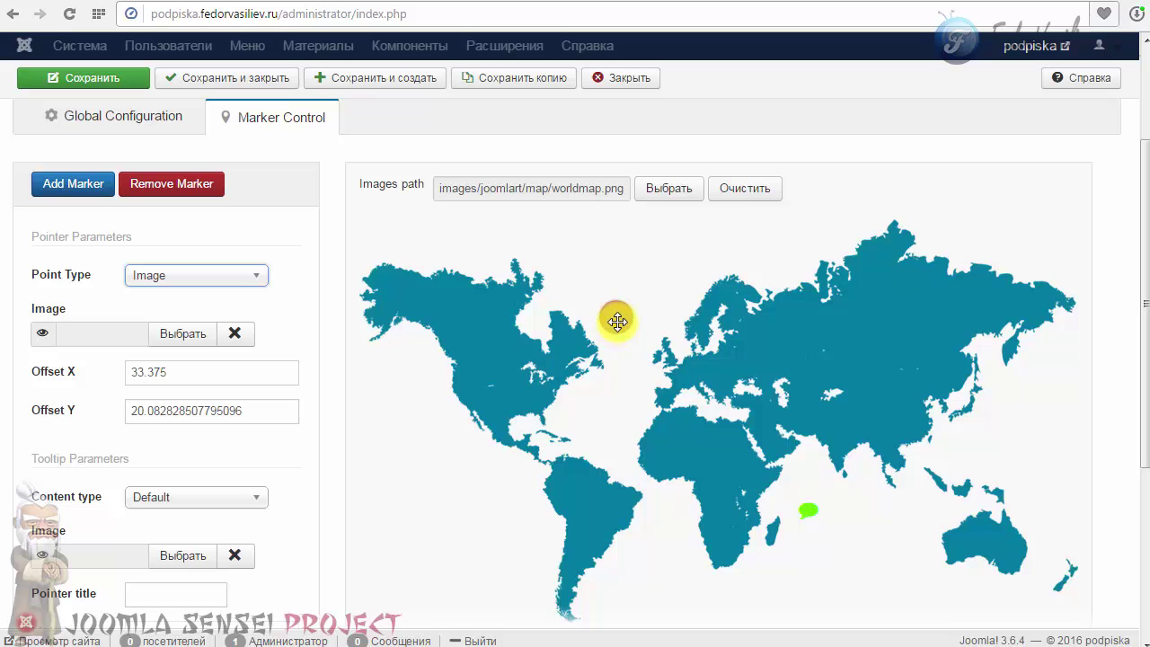
# Step: Use adobe_muse_cc.jpg as the pointer image of the marker off northeastern North America
pyautogui.click(190, 335)
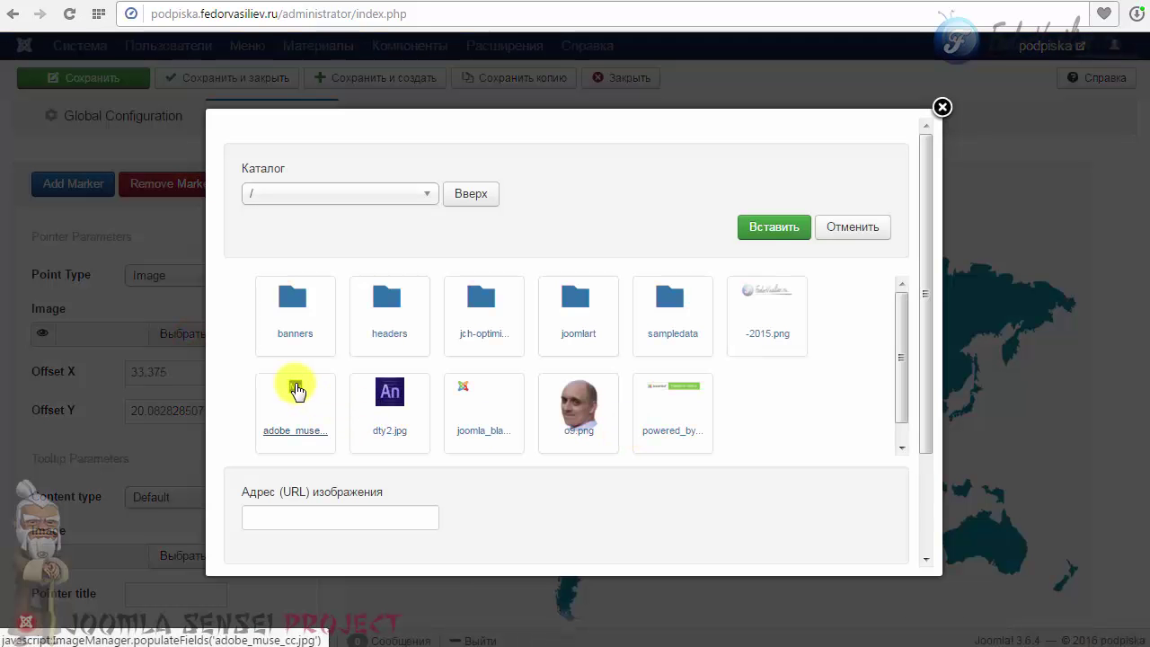
pyautogui.click(296, 388)
pyautogui.click(748, 227)
# Step: Set the new marker's tooltip content type to Social and leave its tooltip image empty
pyautogui.scroll(-3, 275, 355)
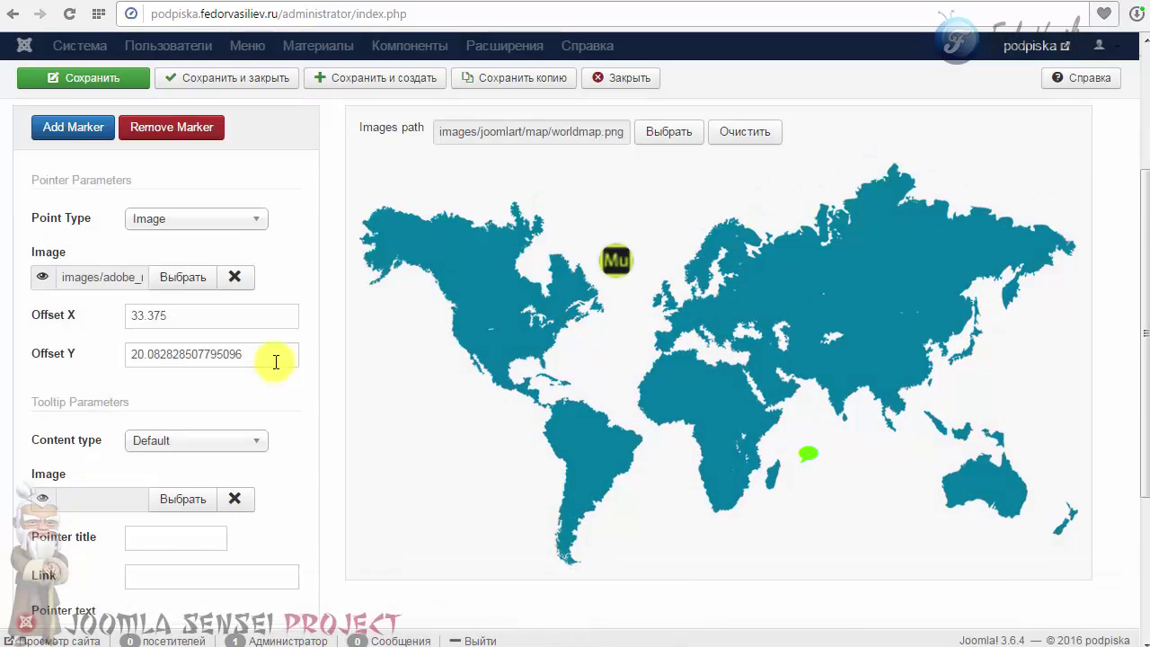
pyautogui.click(231, 331)
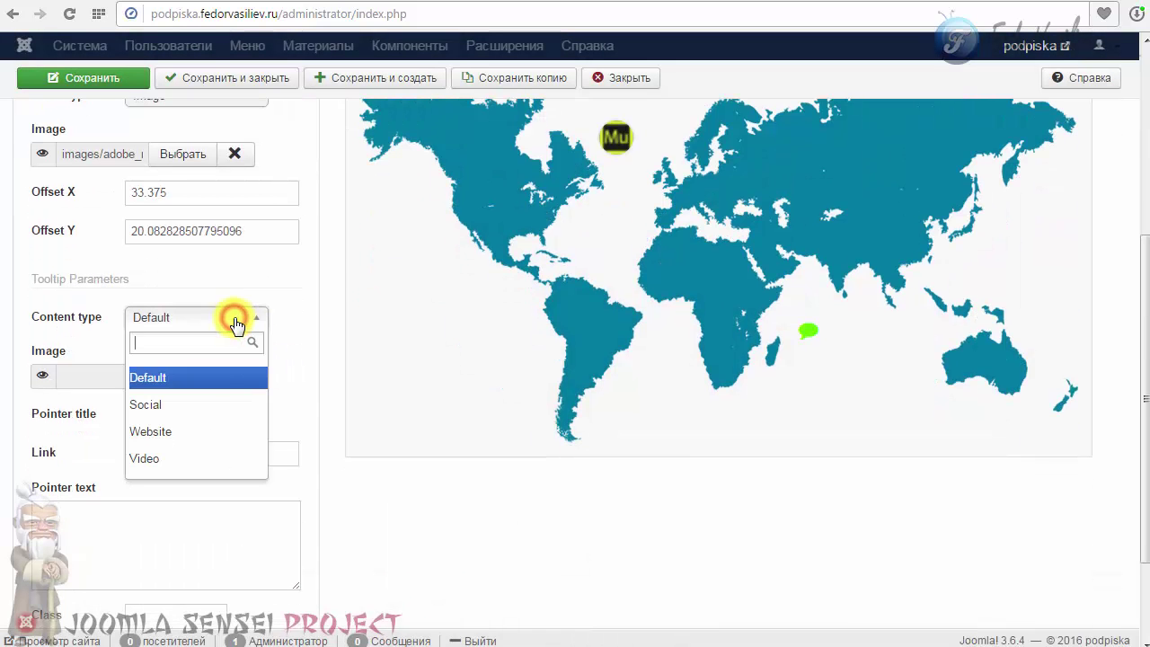
pyautogui.click(155, 406)
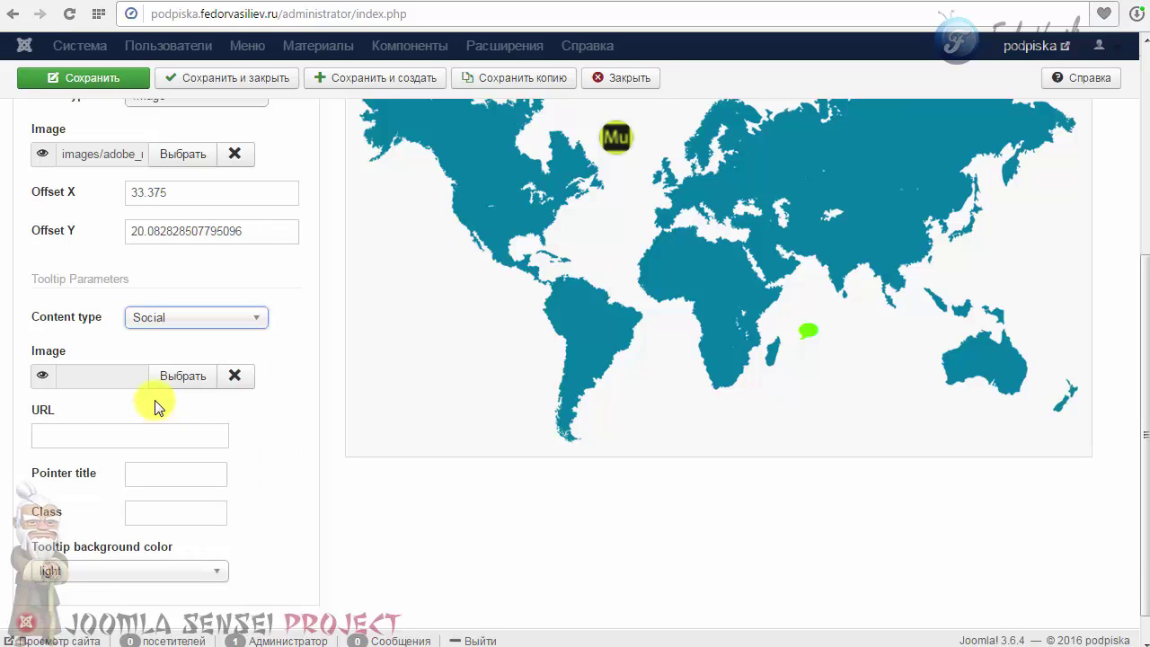
pyautogui.click(182, 376)
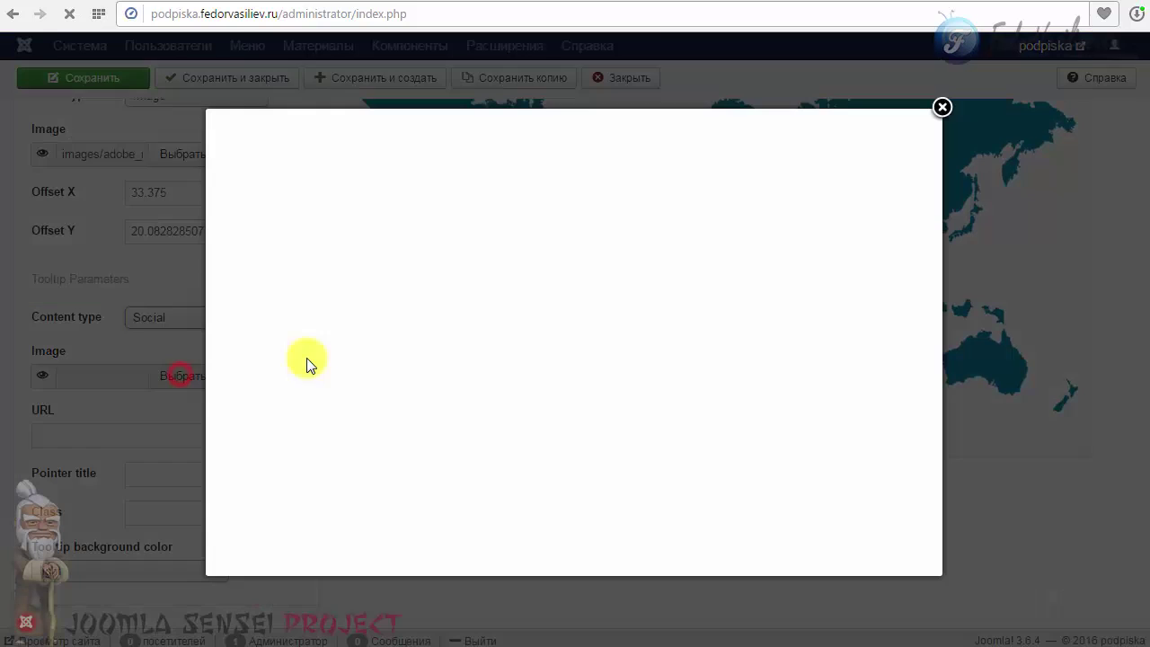
pyautogui.click(942, 107)
pyautogui.scroll(1, 519, 305)
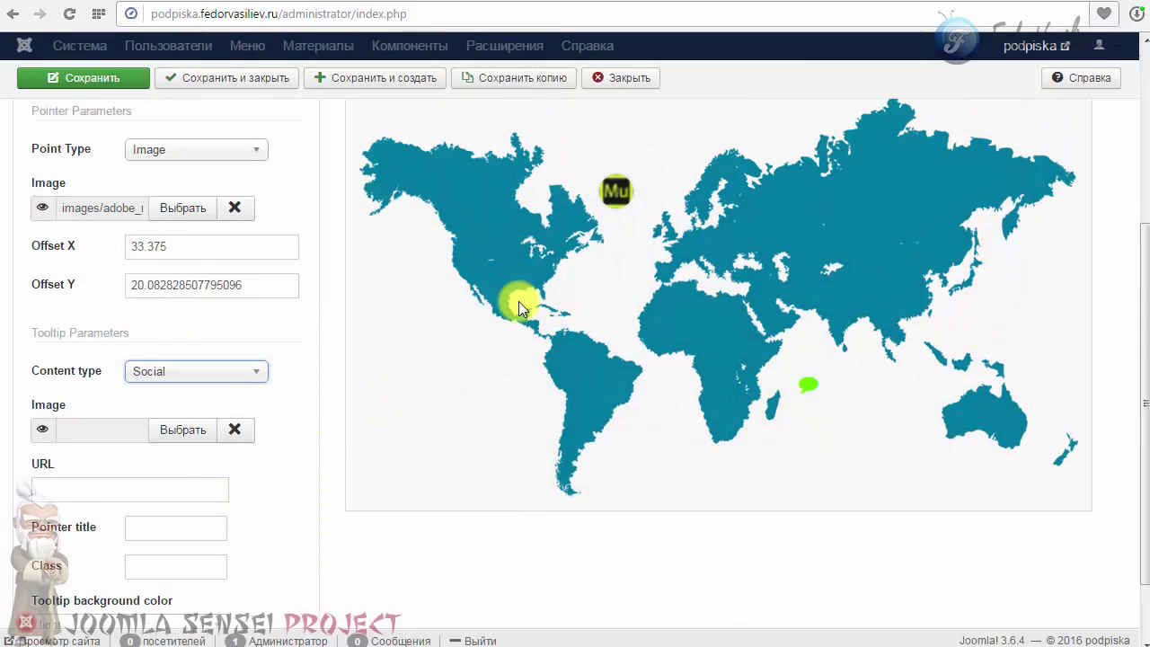
pyautogui.scroll(-1, 300, 465)
pyautogui.scroll(1, 358, 464)
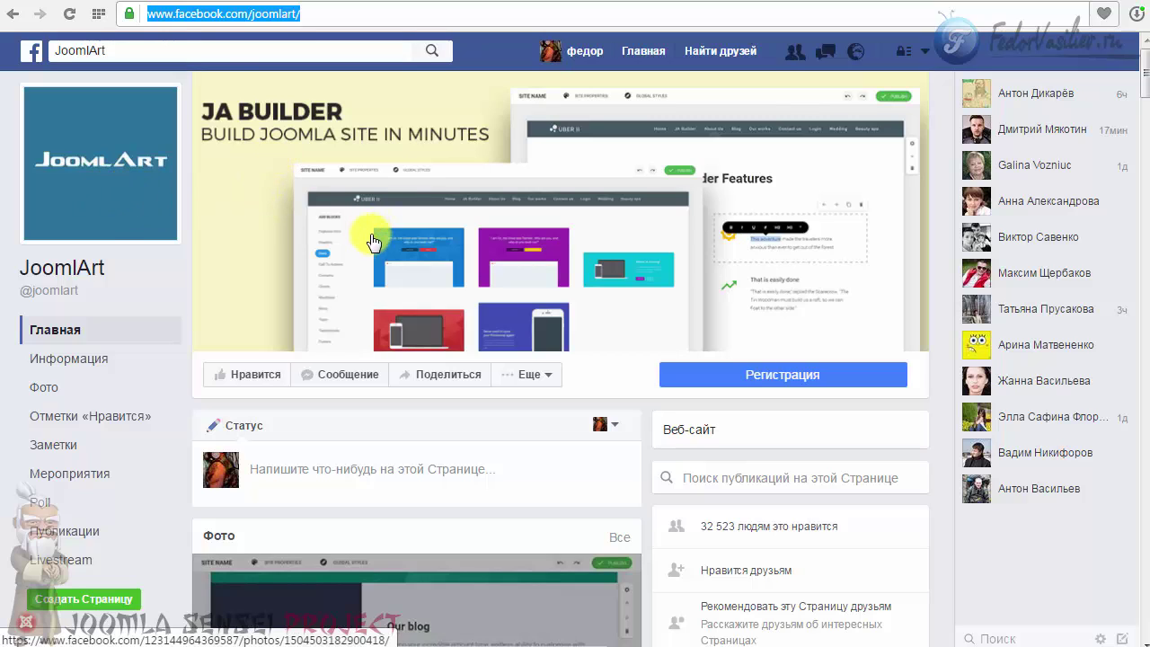
pyautogui.rightClick(239, 22)
pyautogui.click(286, 79)
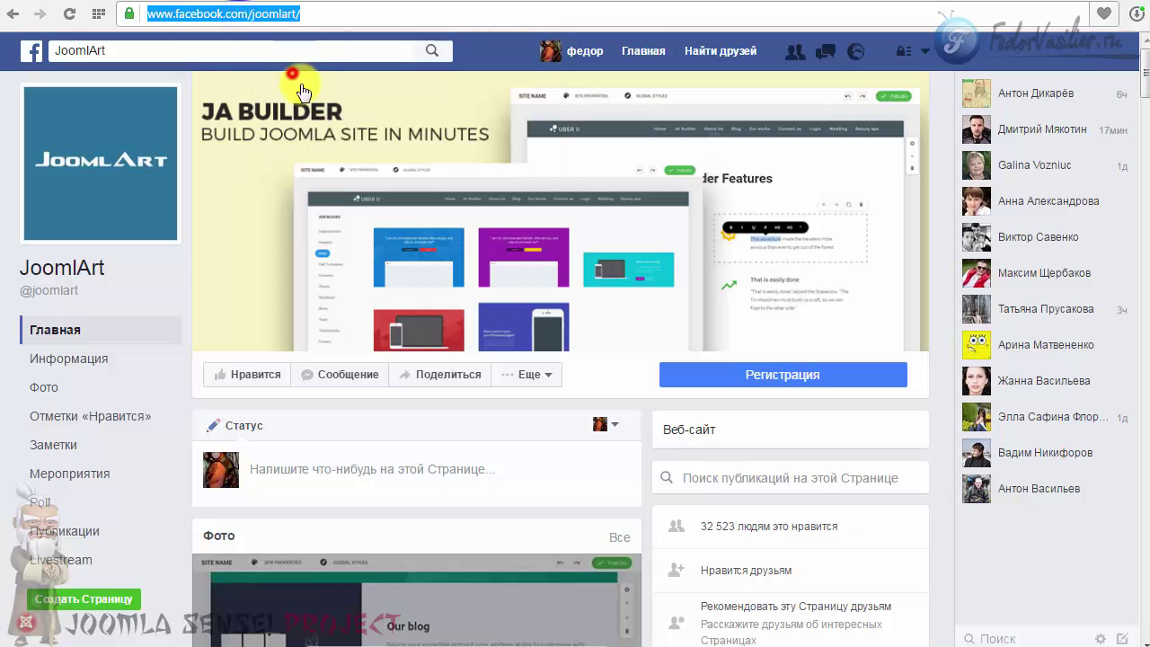
pyautogui.click(844, 2)
pyautogui.rightClick(45, 401)
pyautogui.click(44, 495)
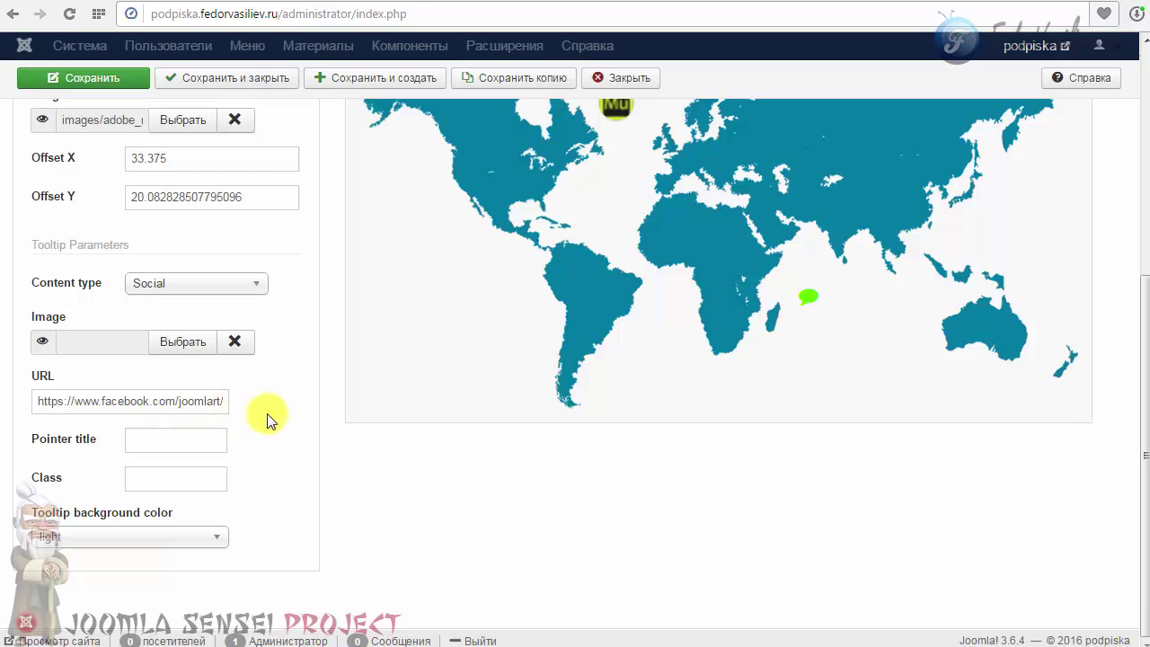
pyautogui.moveTo(73, 452)
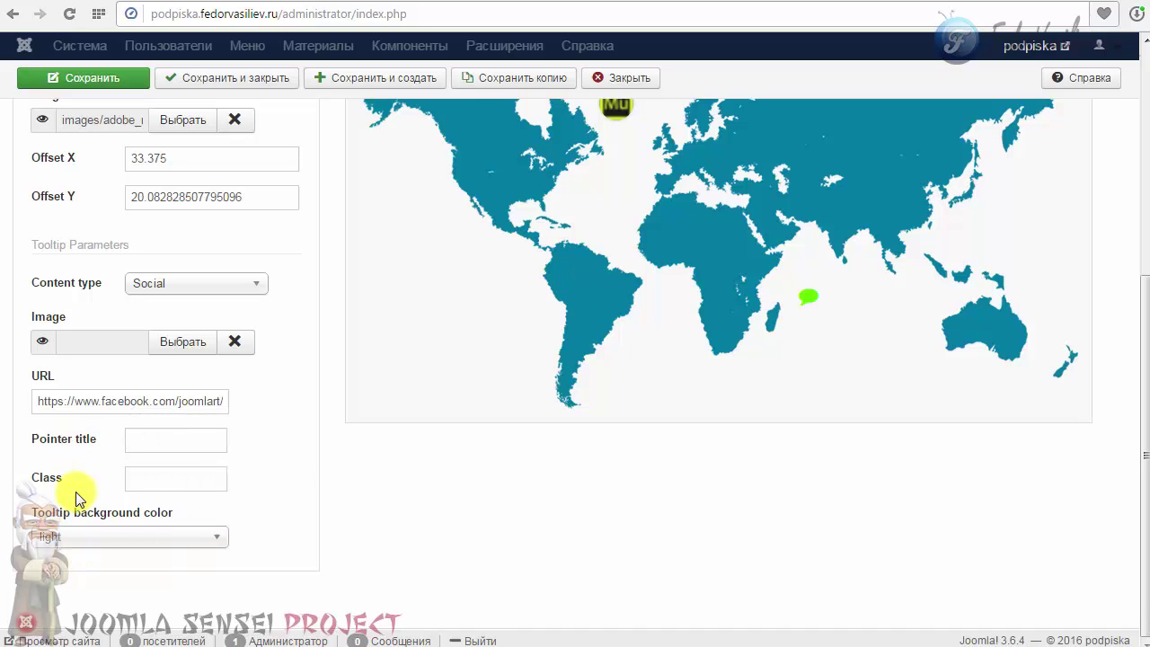
pyautogui.scroll(3, 270, 455)
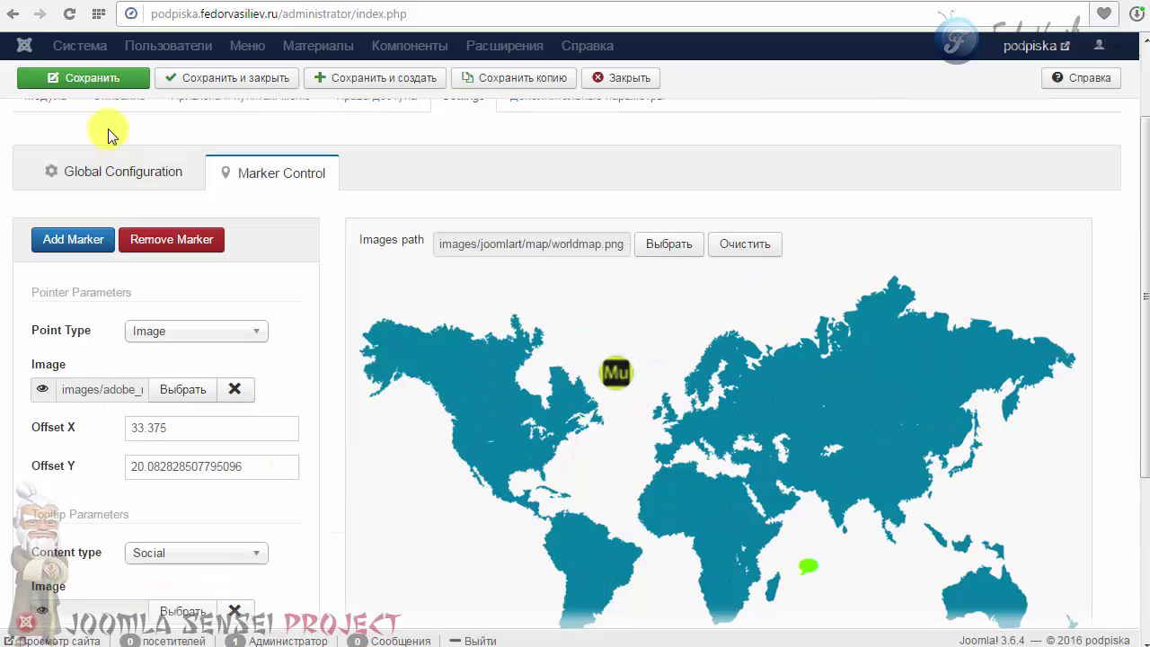
pyautogui.click(99, 77)
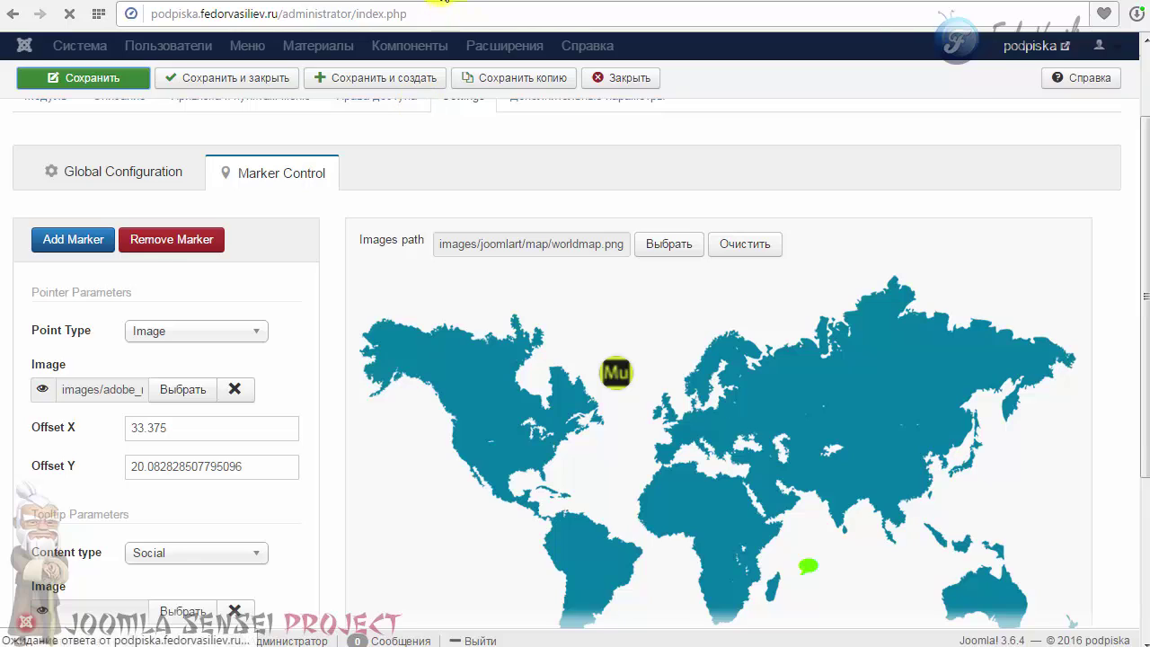
# Step: Reload the site's home page, check the tooltip of the Mu marker and return to the module settings
pyautogui.hotkey('ctrl', 'Tab')
pyautogui.press('F5')
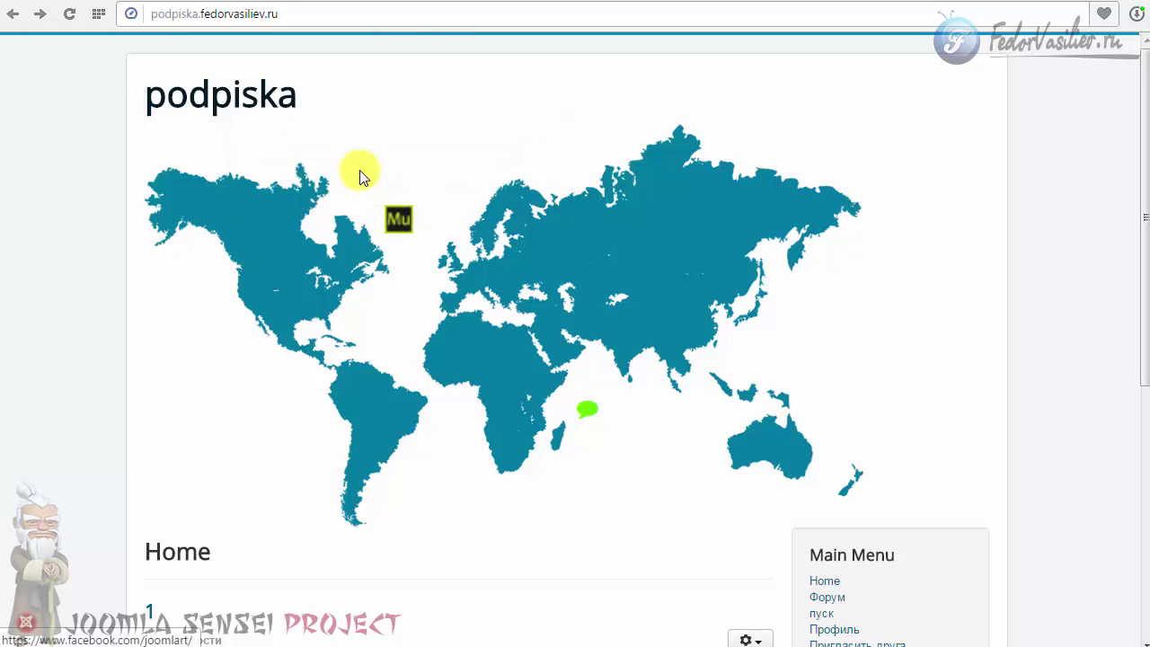
pyautogui.moveTo(396, 218)
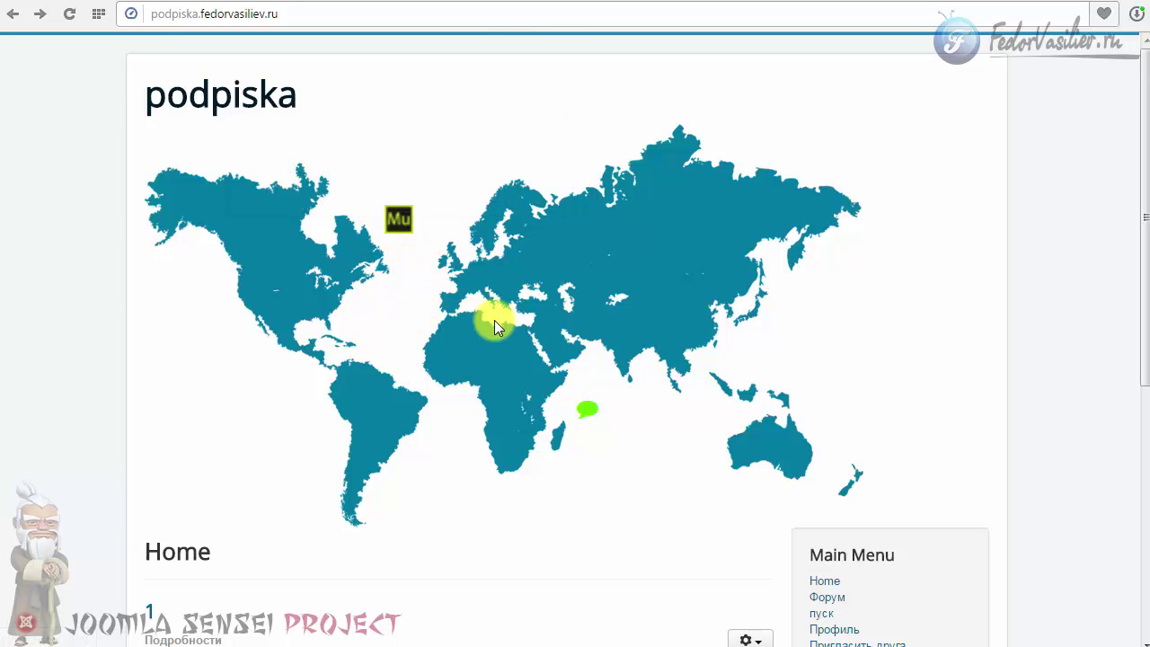
pyautogui.click(382, 2)
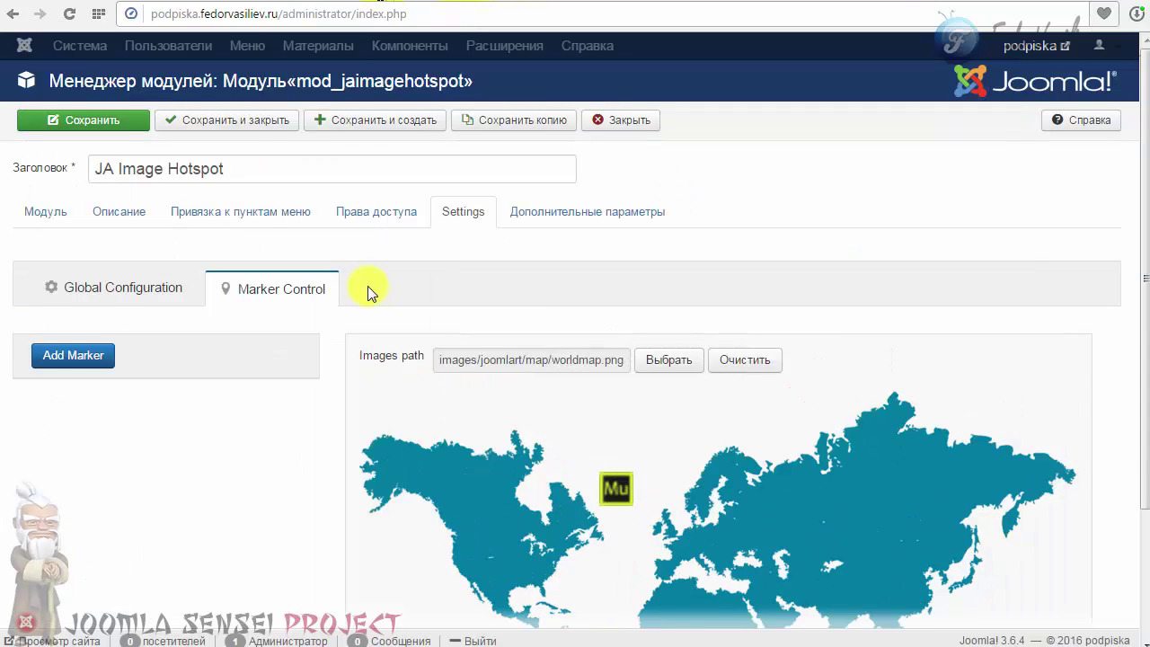
# Step: Set o9.png as the tooltip image of the Mu marker
pyautogui.scroll(-2, 369, 290)
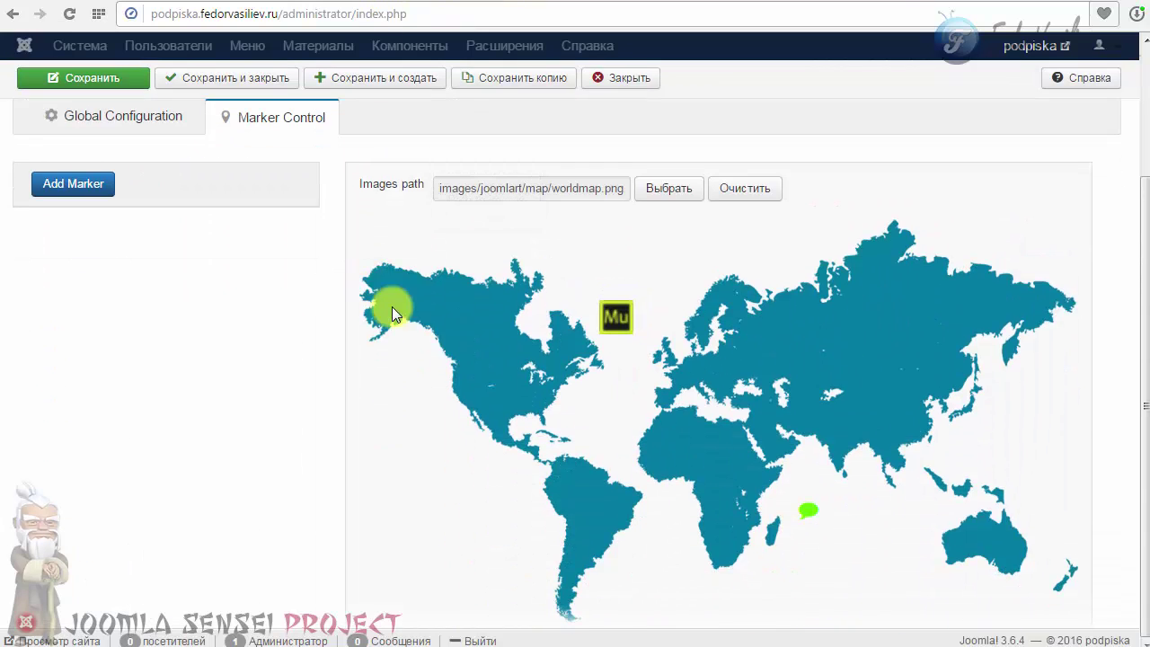
pyautogui.click(611, 325)
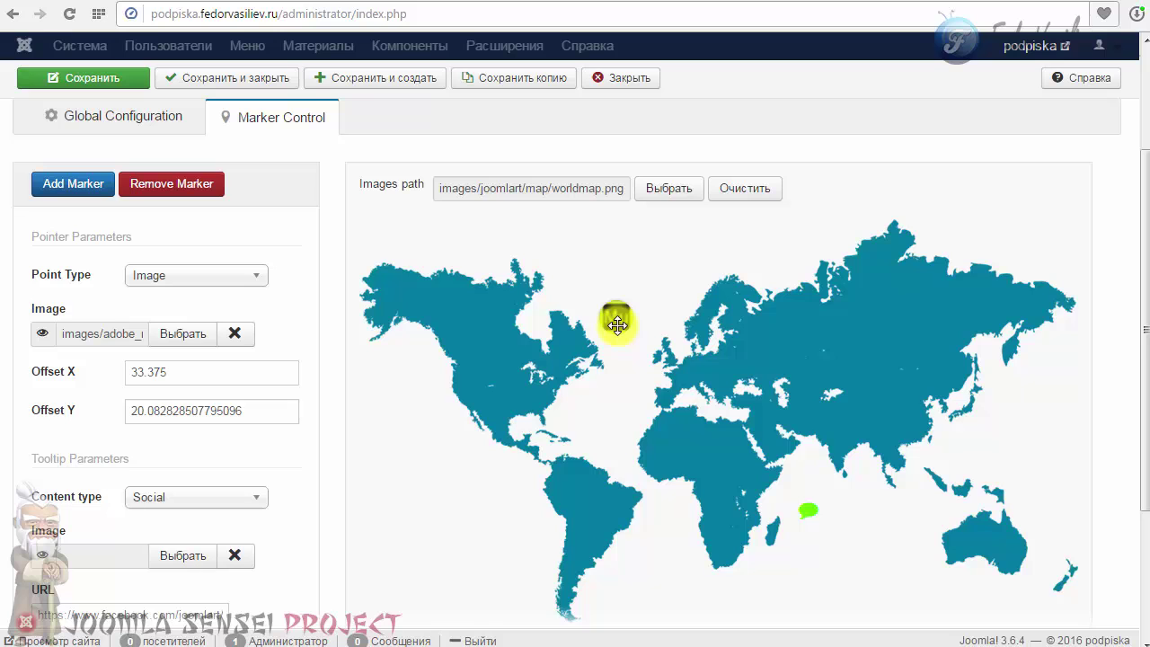
pyautogui.scroll(-2, 63, 345)
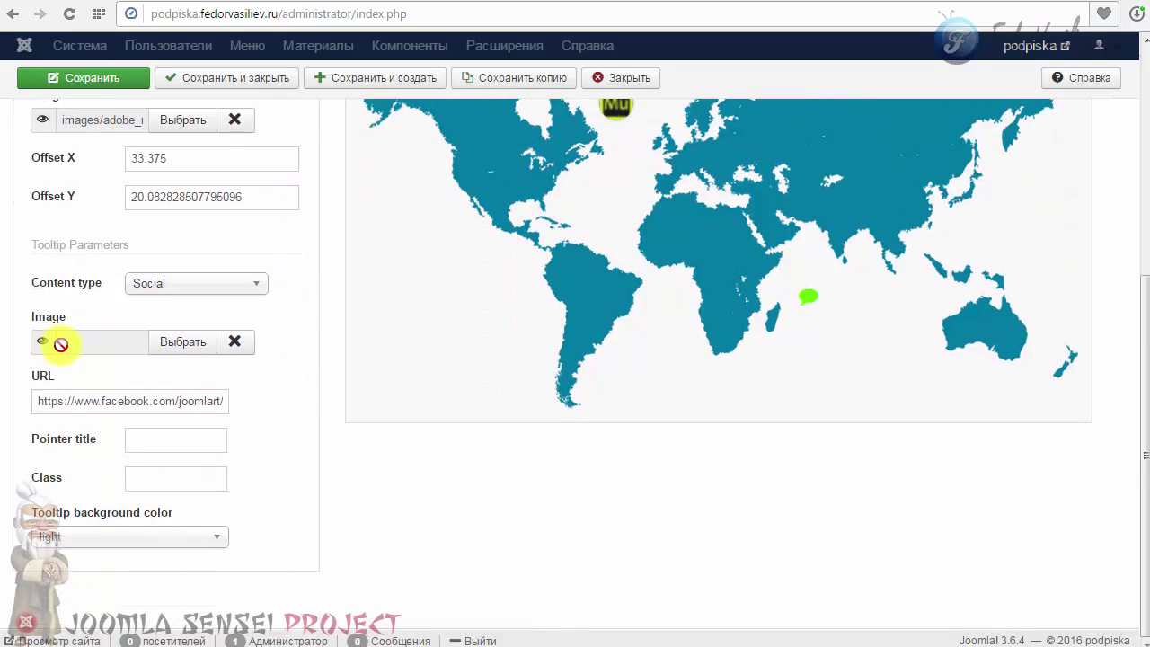
pyautogui.click(186, 345)
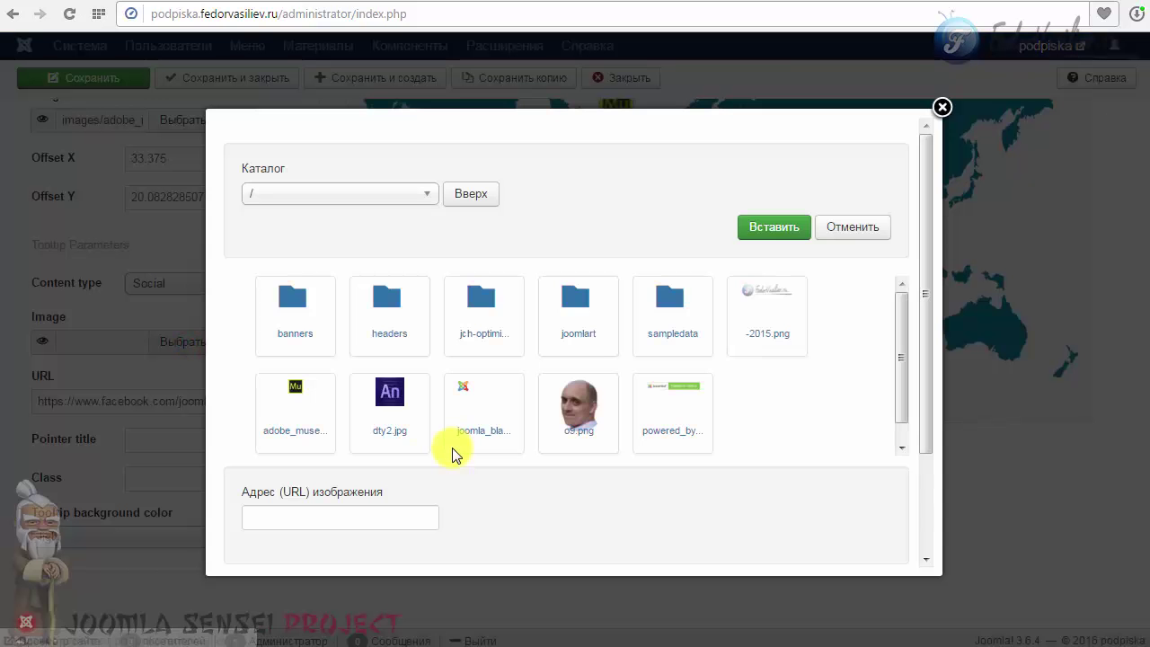
pyautogui.click(578, 403)
pyautogui.click(766, 230)
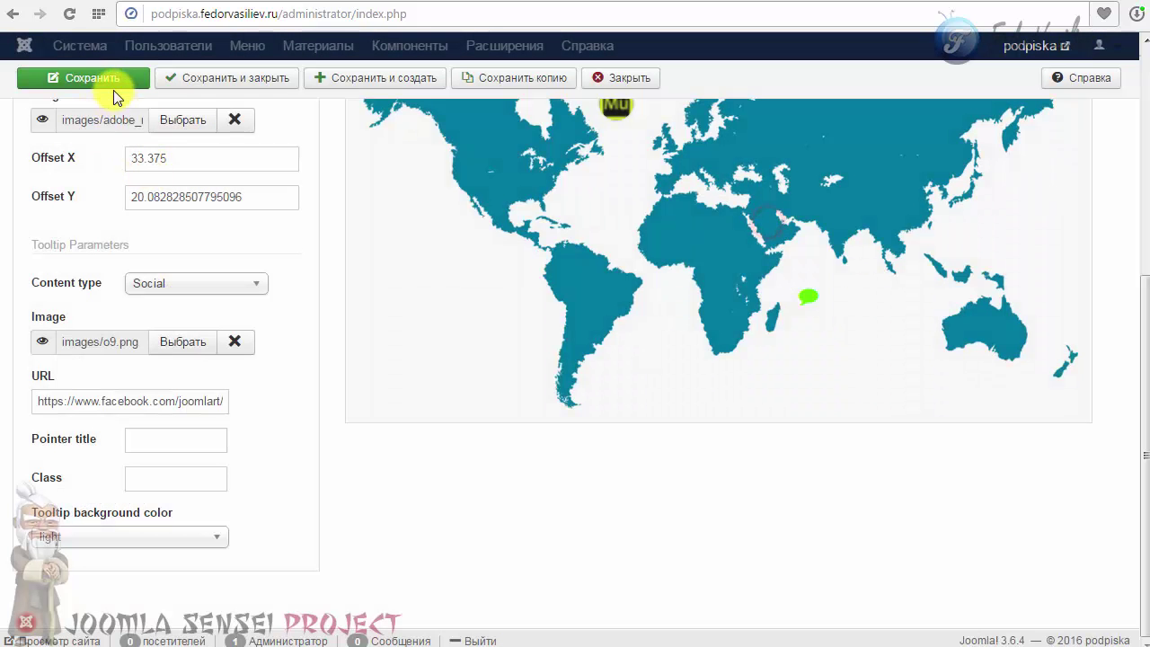
# Step: Save the module and reload the home page to check the marker's tooltip image
pyautogui.click(90, 78)
pyautogui.hotkey('ctrl', 'Tab')
pyautogui.click(69, 13)
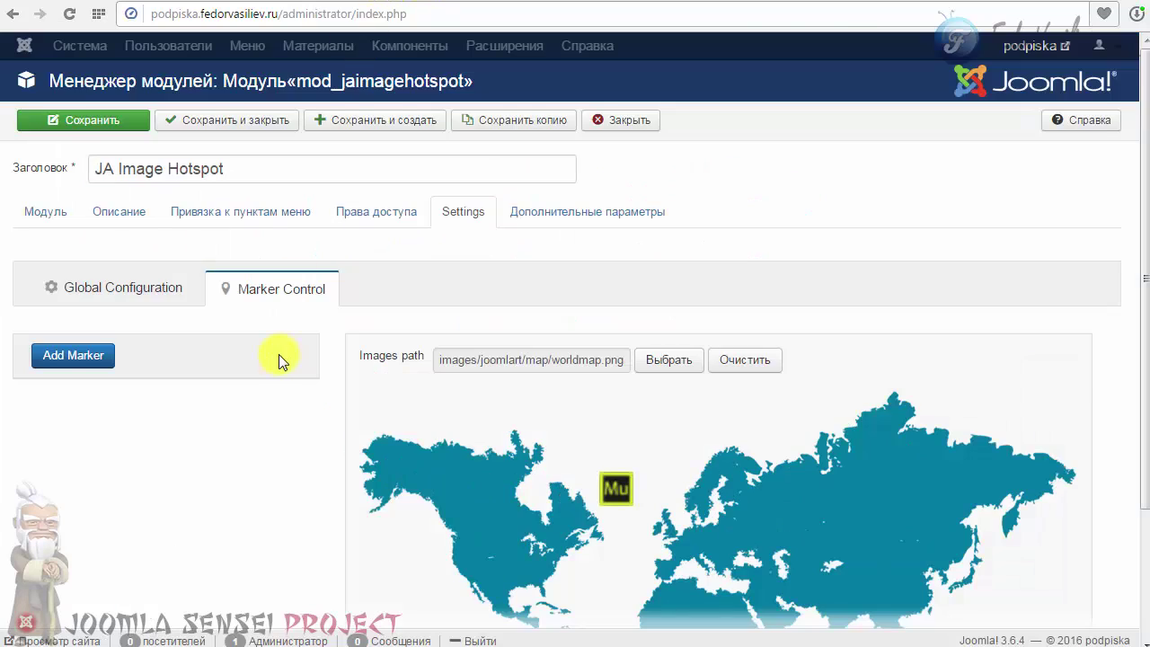
# Step: Clear the tooltip image of the Mu marker
pyautogui.scroll(-2, 279, 354)
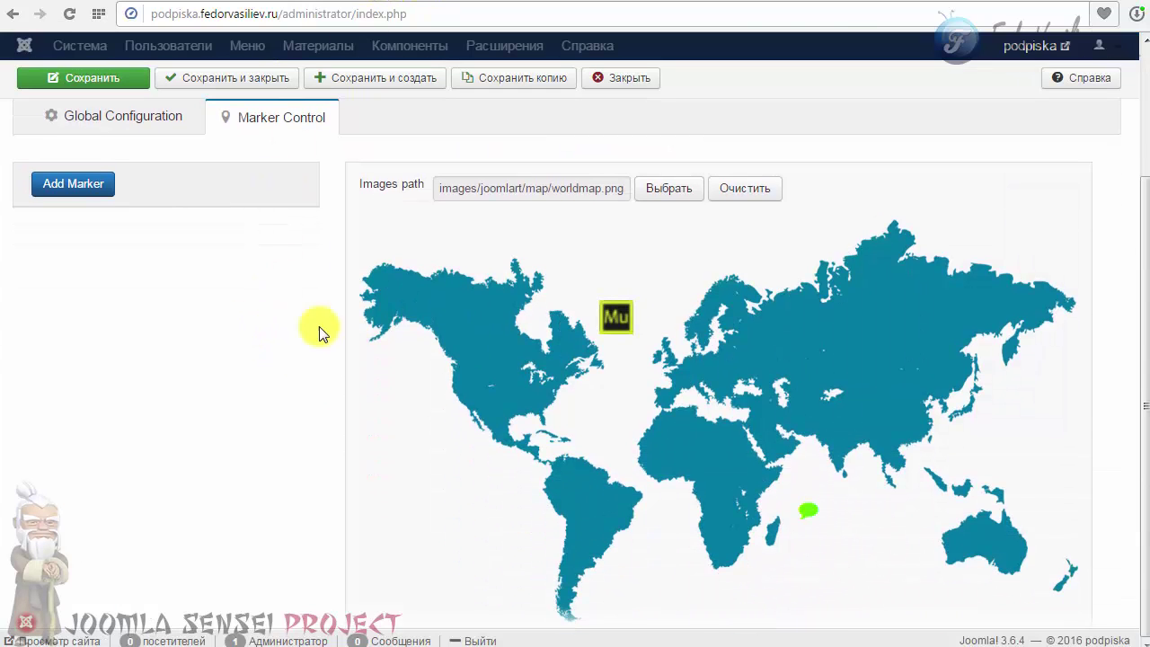
pyautogui.click(617, 327)
pyautogui.scroll(-2, 206, 360)
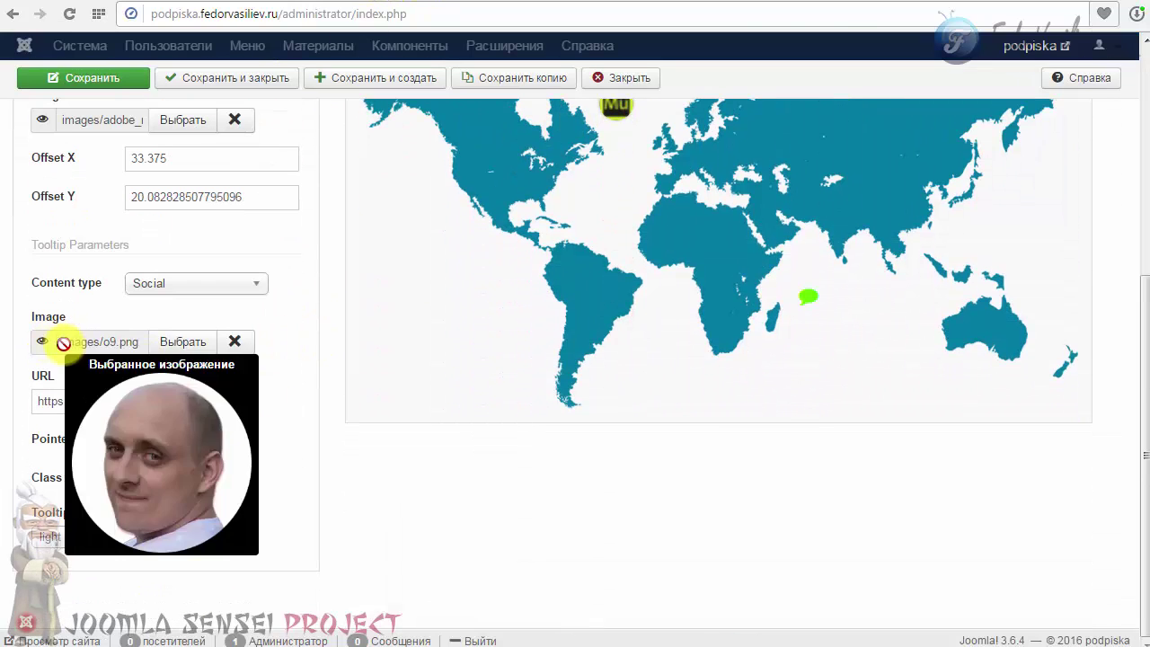
pyautogui.click(235, 344)
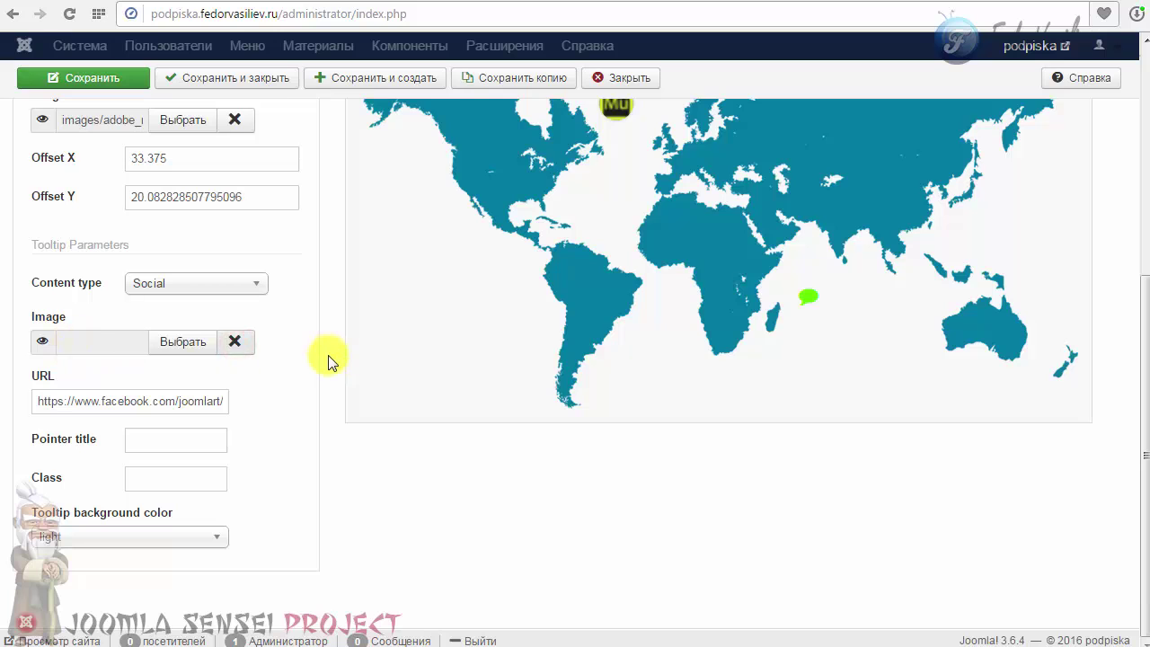
# Step: Examine the tooltips of the social network markers on the JA Image Hotspot demo page
pyautogui.scroll(1, 328, 363)
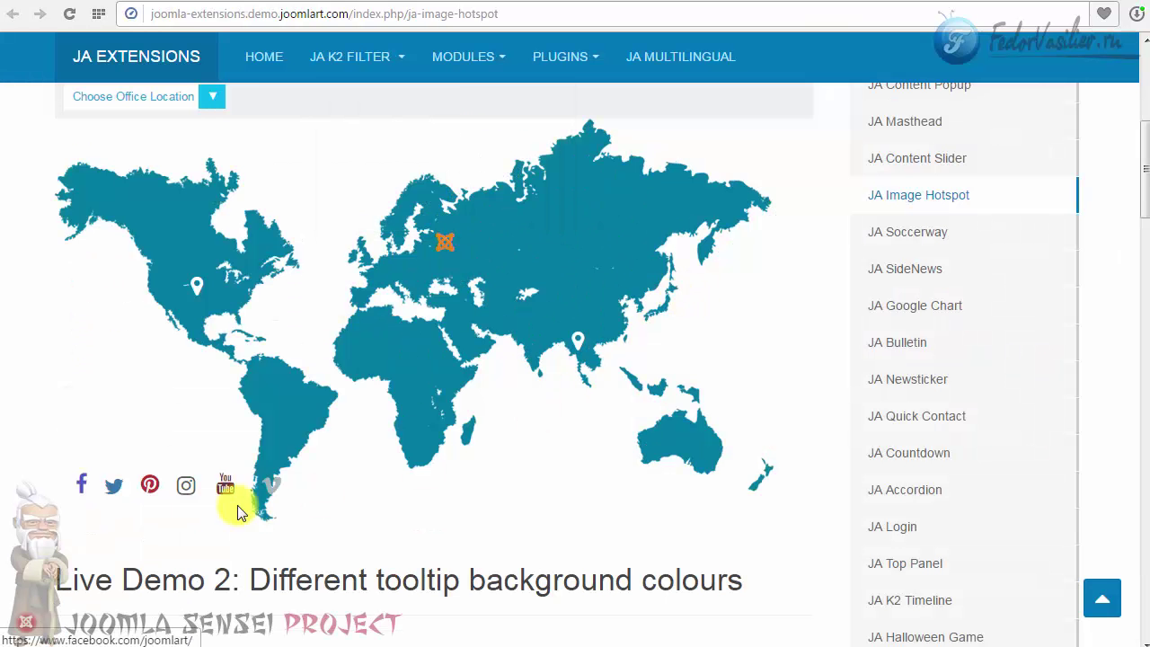
pyautogui.moveTo(83, 496)
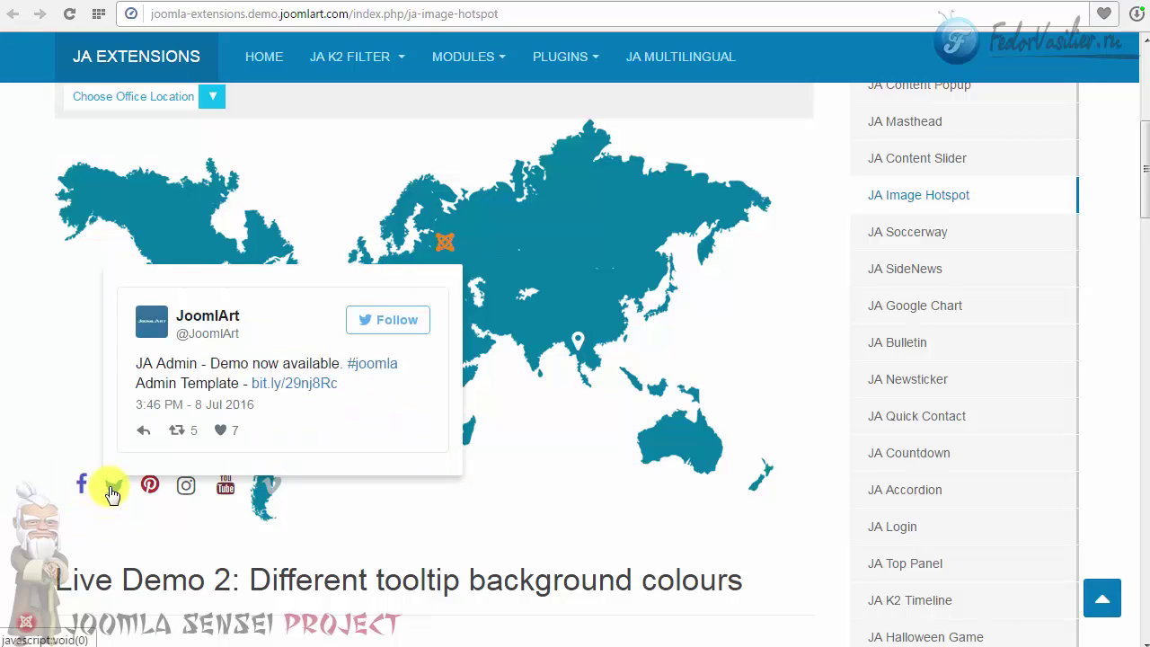
pyautogui.moveTo(180, 494)
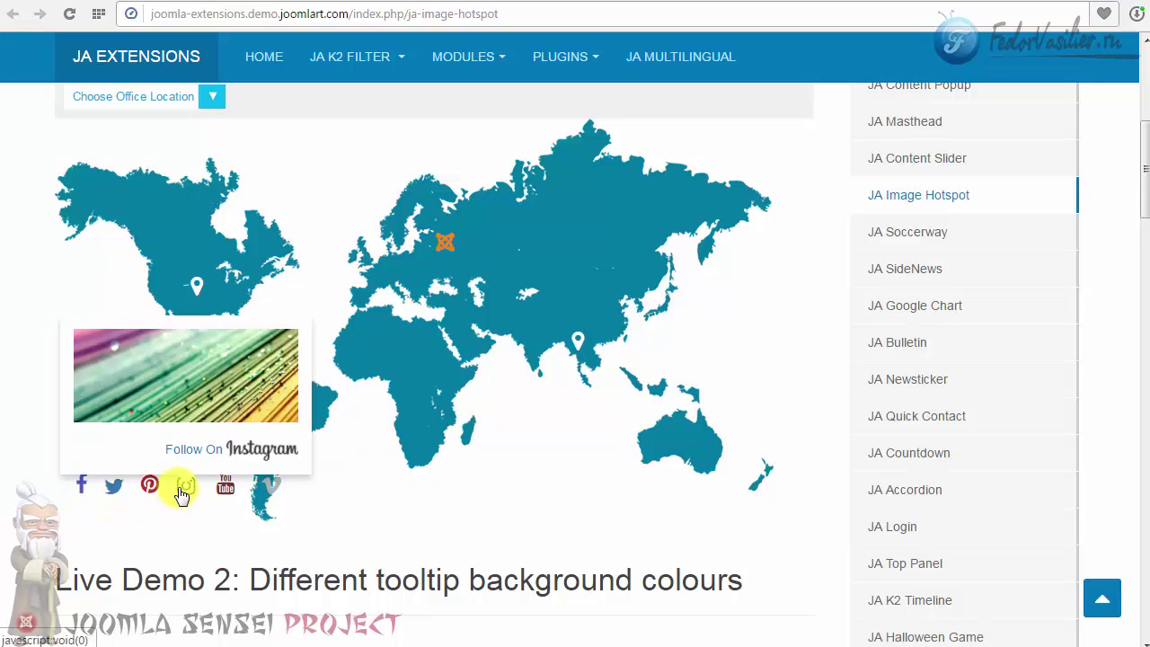
pyautogui.moveTo(234, 495)
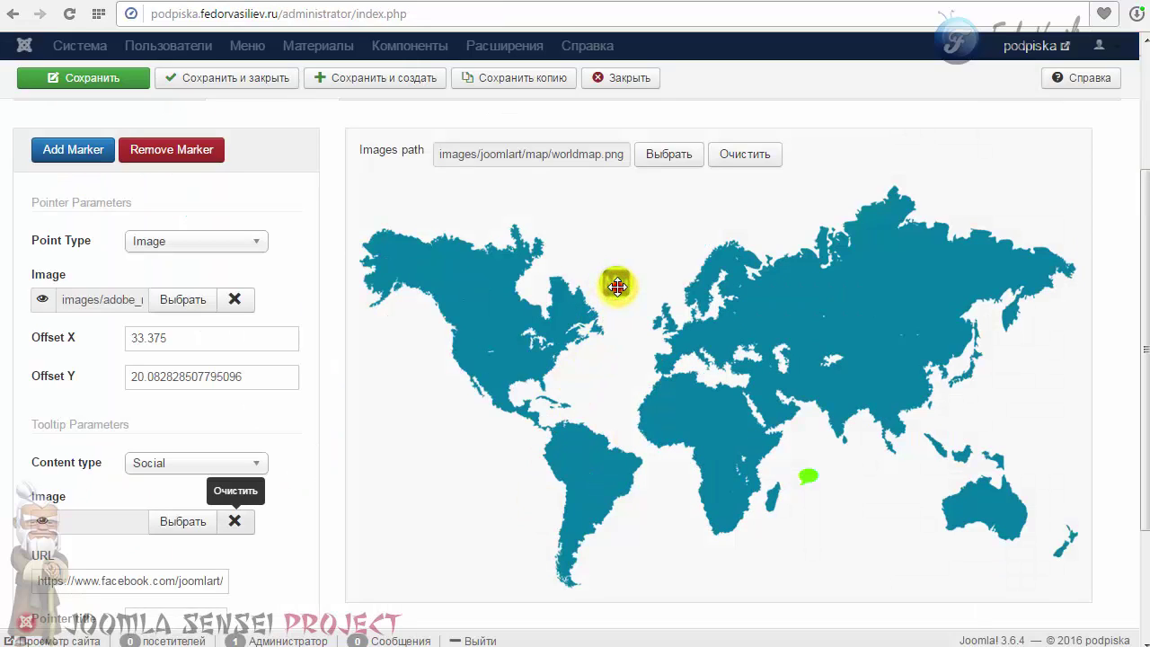
# Step: Change the Mu marker's point type to Set Icon and choose the Joomla icon
pyautogui.click(231, 245)
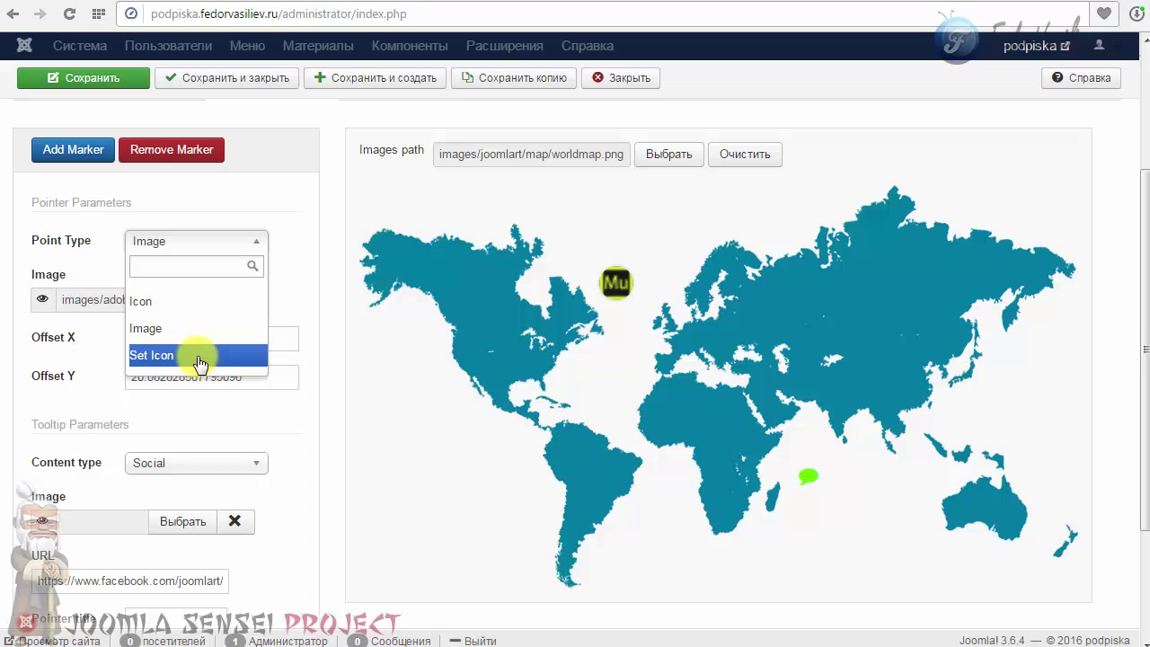
pyautogui.click(197, 357)
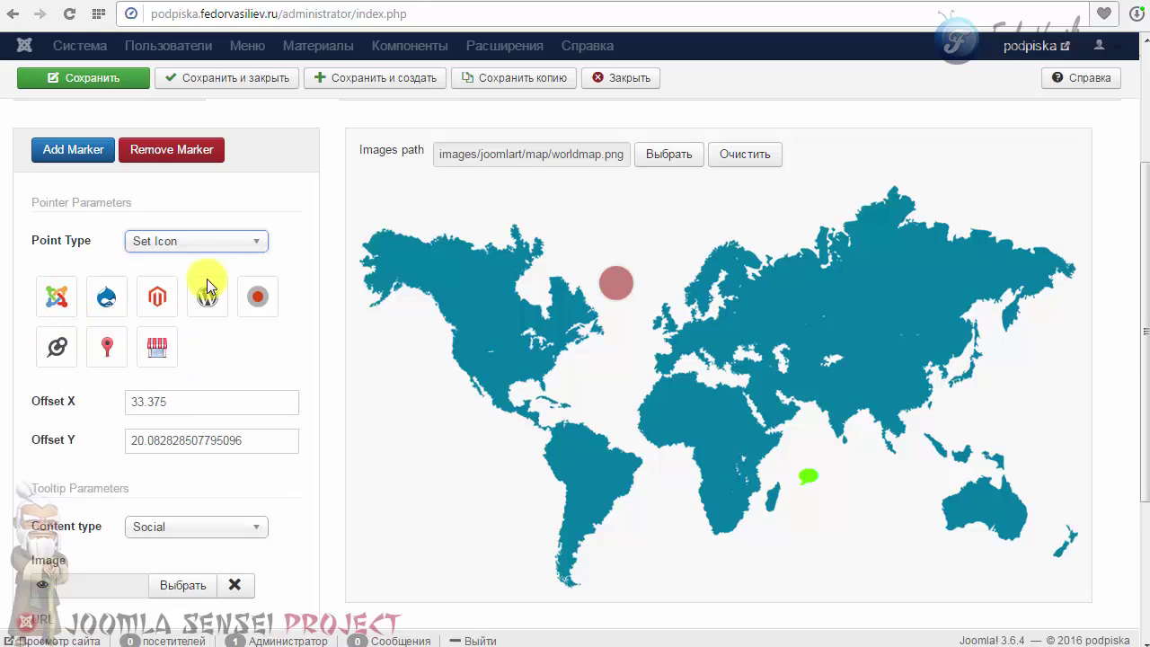
pyautogui.click(59, 299)
pyautogui.scroll(-2, 260, 352)
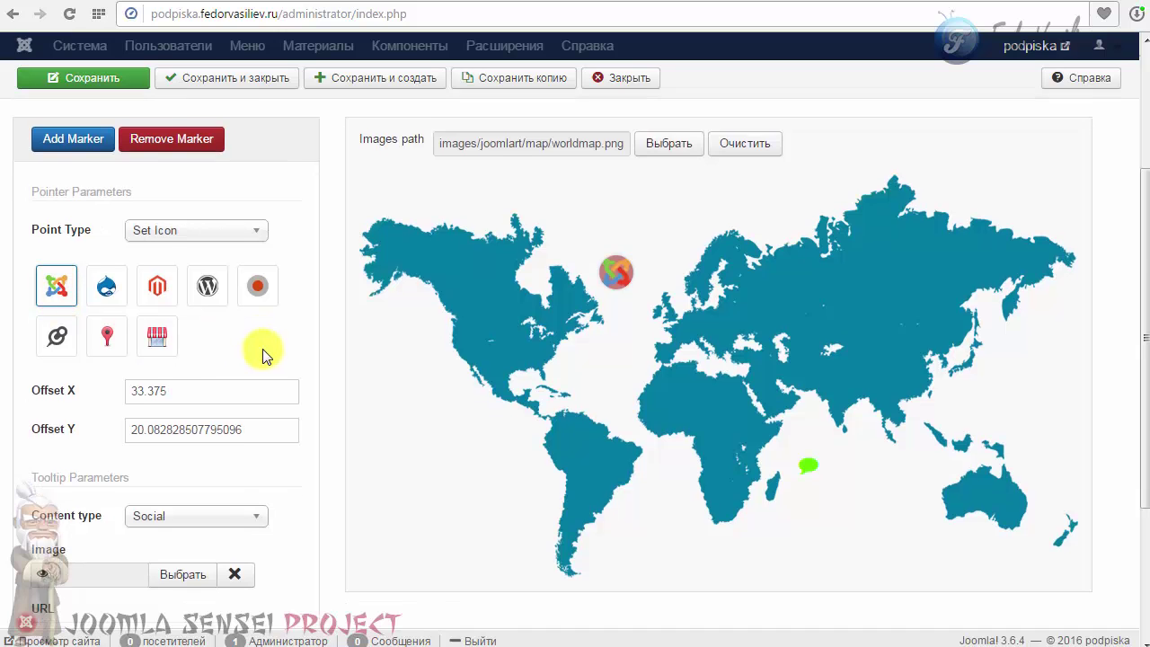
pyautogui.click(245, 349)
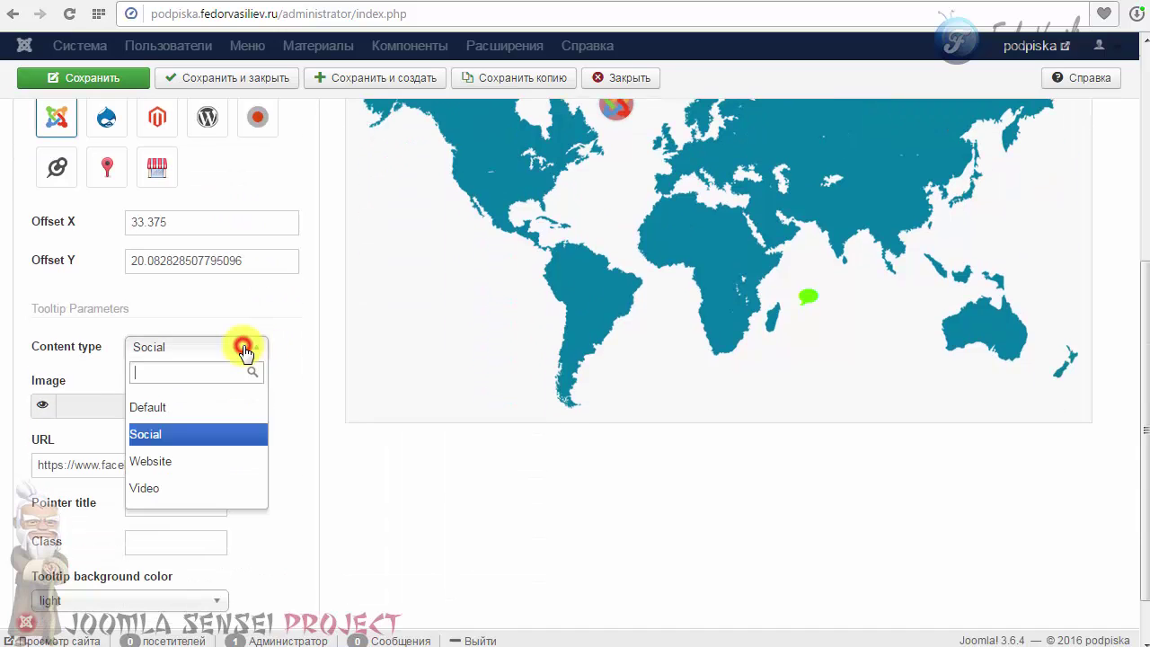
pyautogui.click(216, 461)
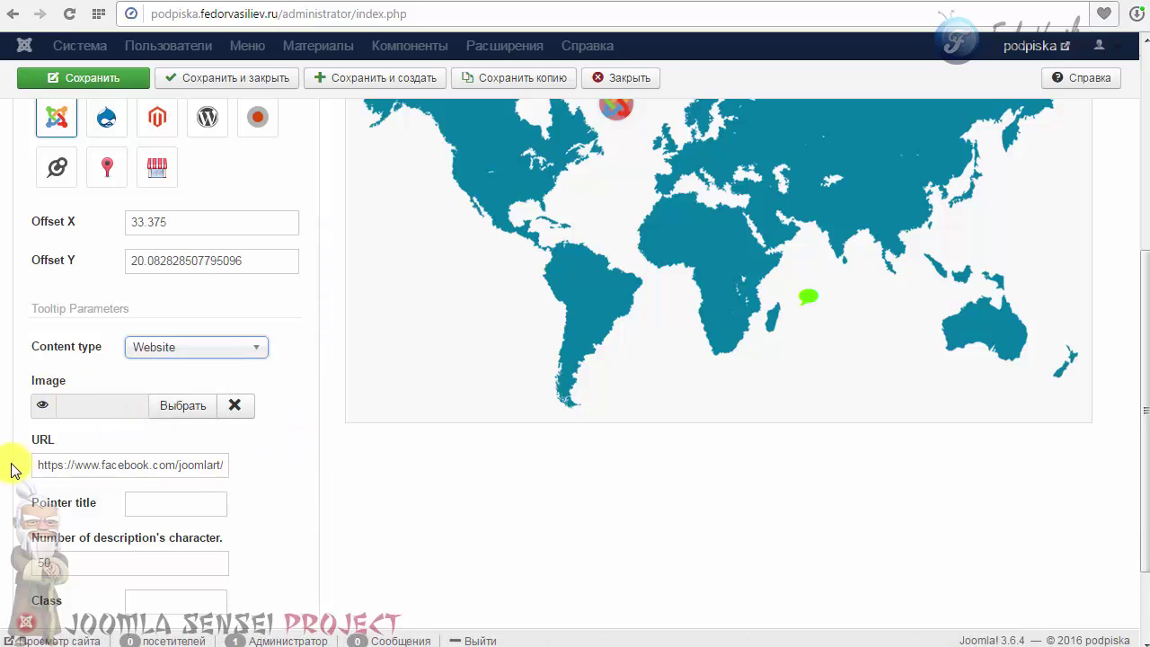
pyautogui.click(107, 465)
pyautogui.press('BackSpace')
pyautogui.press('BackSpace')
pyautogui.press('BackSpace')
pyautogui.press('BackSpace')
pyautogui.press('BackSpace')
pyautogui.press('BackSpace')
pyautogui.press('BackSpace')
pyautogui.press('BackSpace')
pyautogui.press('BackSpace')
pyautogui.click(282, 447)
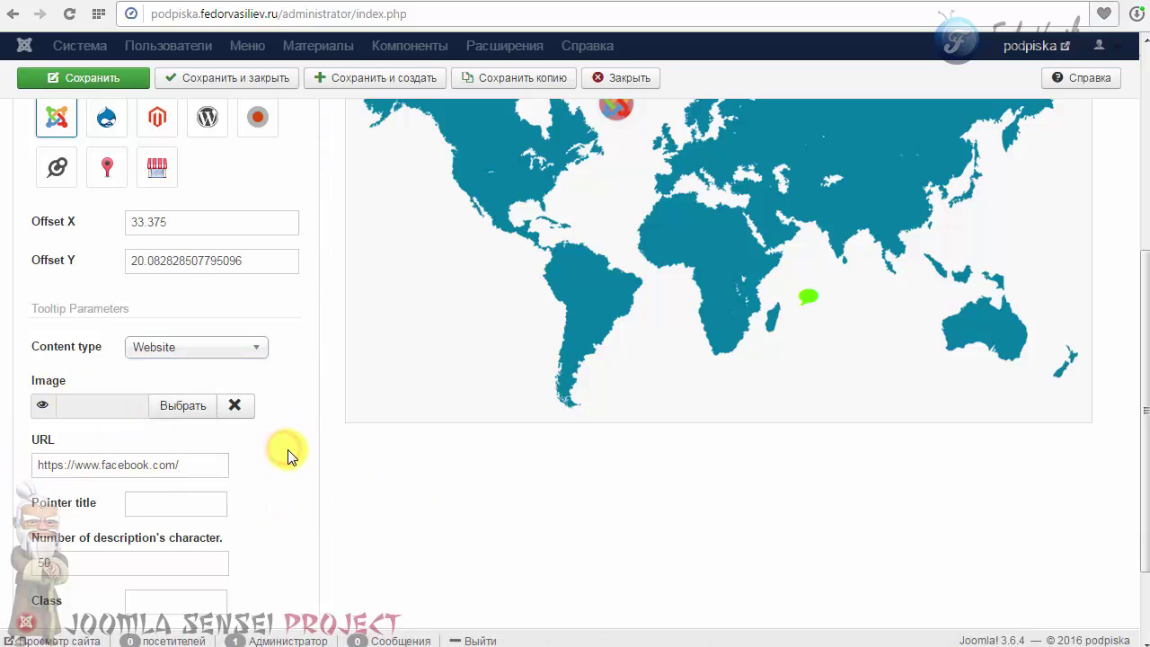
pyautogui.scroll(-3, 287, 449)
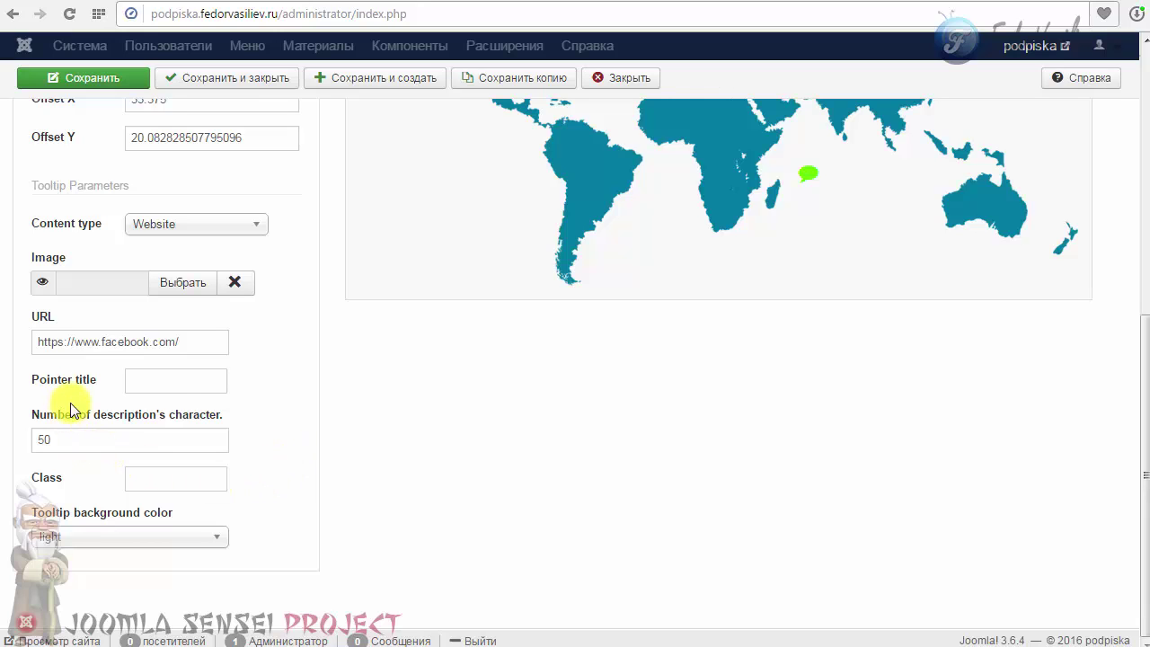
# Step: Set the Joomla marker's tooltip background color to dark, save the module and reload the site's home page
pyautogui.moveTo(79, 394)
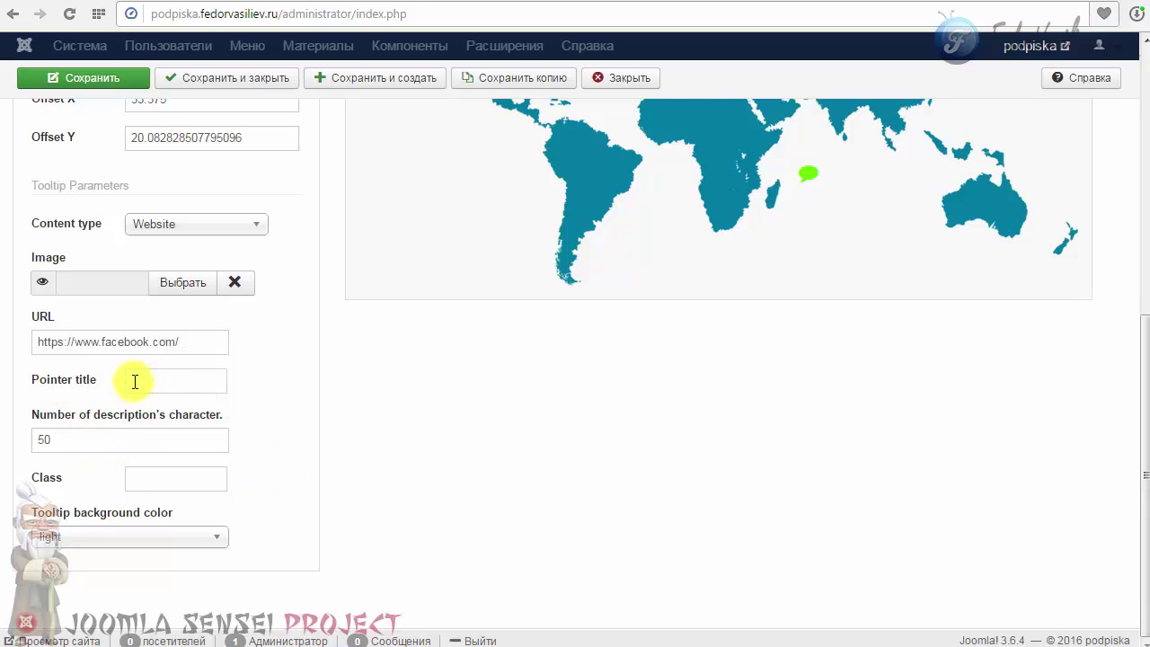
pyautogui.click(132, 381)
pyautogui.click(69, 440)
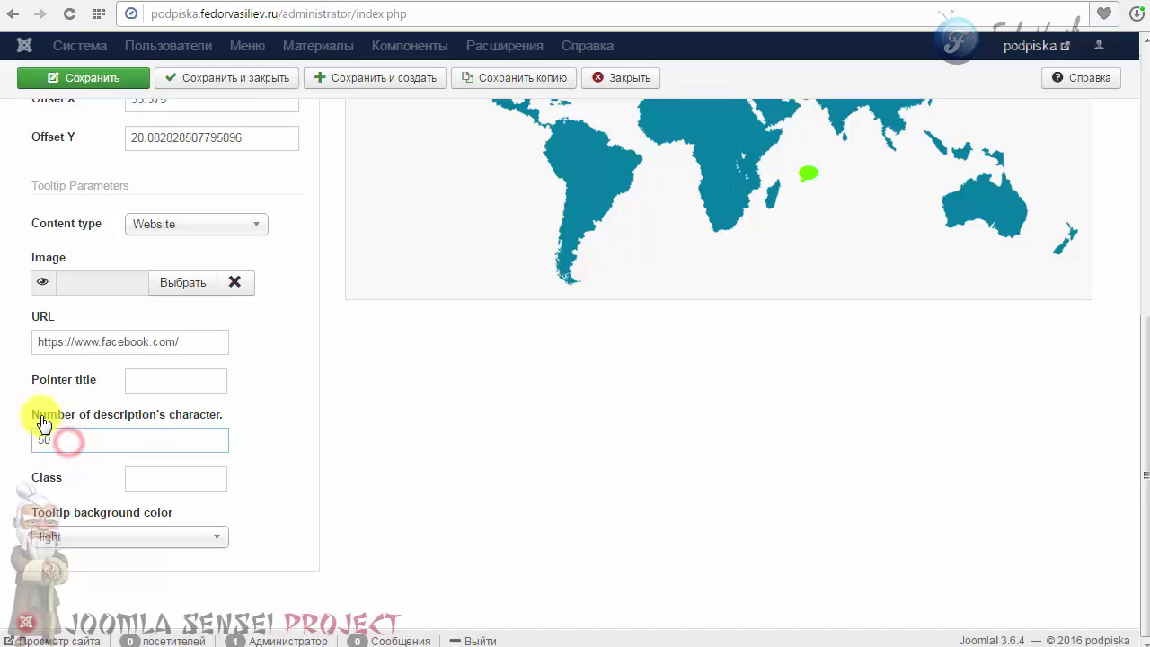
pyautogui.moveTo(32, 412); pyautogui.dragTo(233, 413)
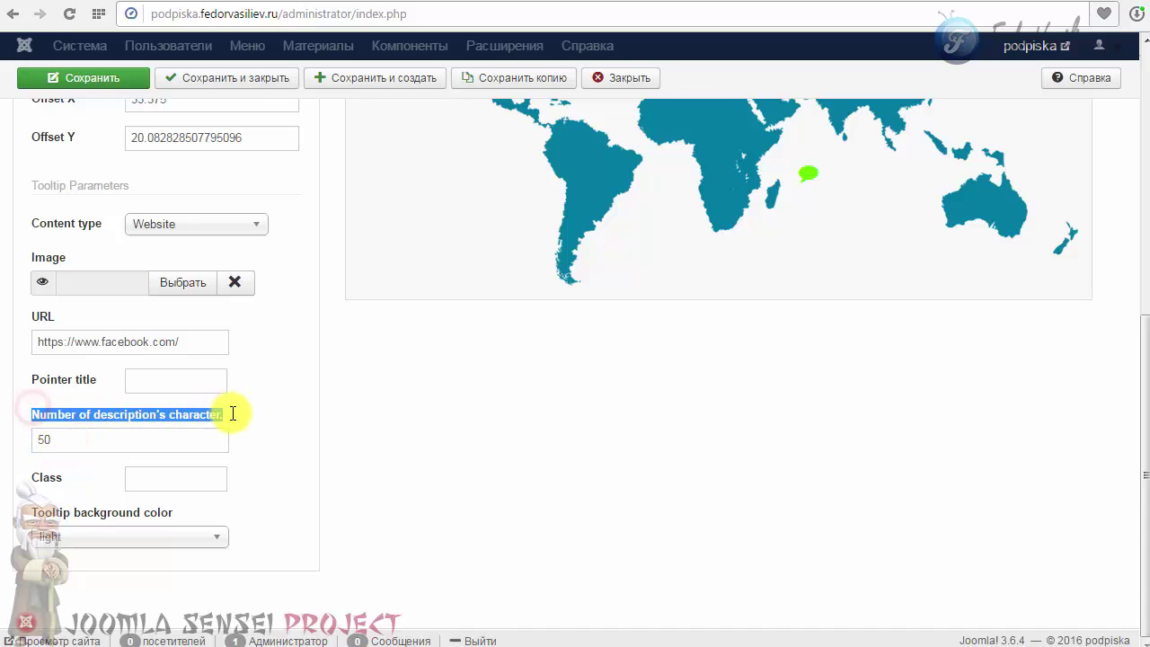
pyautogui.click(48, 438)
pyautogui.click(70, 538)
pyautogui.click(69, 622)
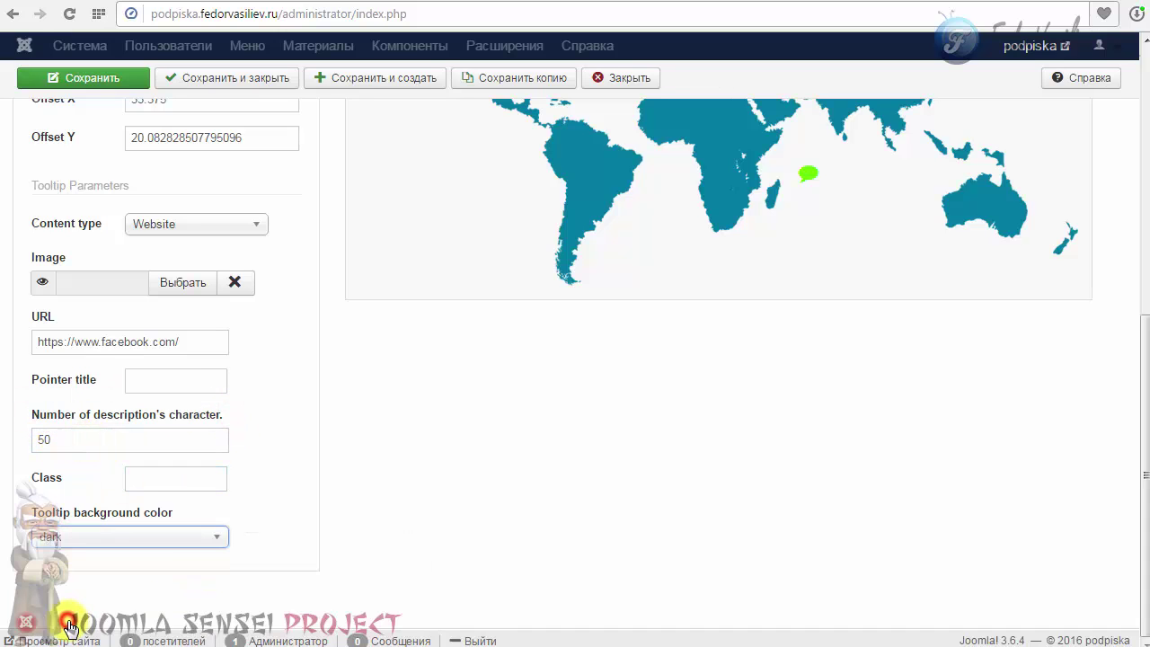
pyautogui.scroll(4, 252, 480)
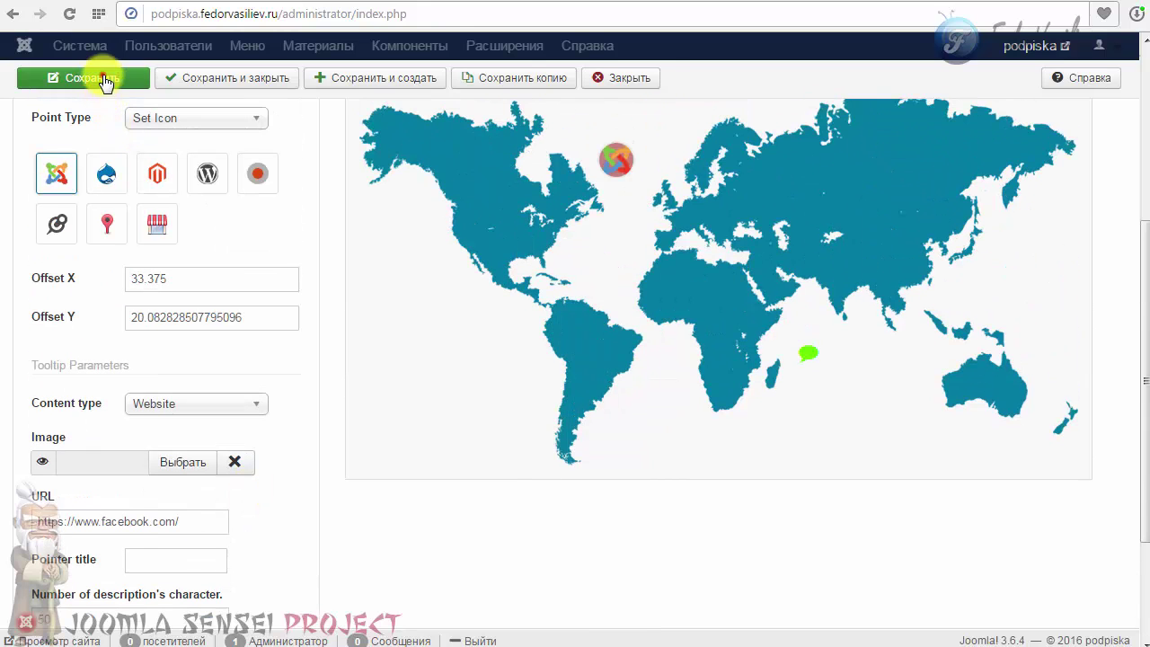
pyautogui.click(97, 77)
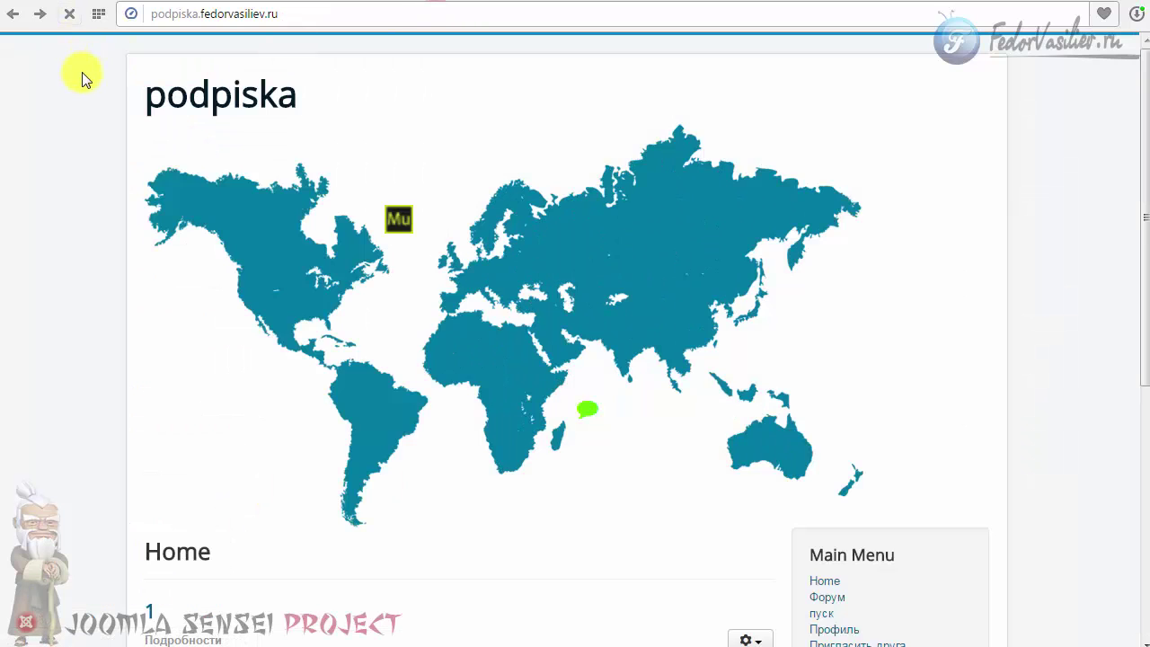
pyautogui.press('F5')
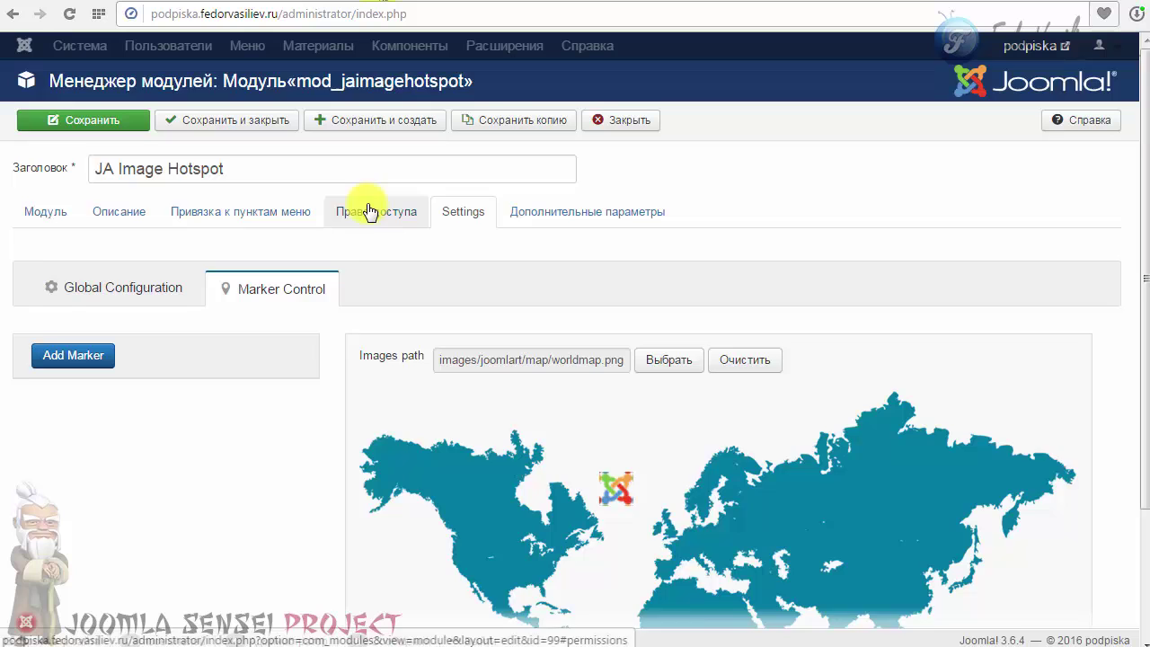
# Step: Set the Joomla marker's tooltip image to images/o9.png and save the module
pyautogui.scroll(-2, 359, 220)
pyautogui.click(609, 307)
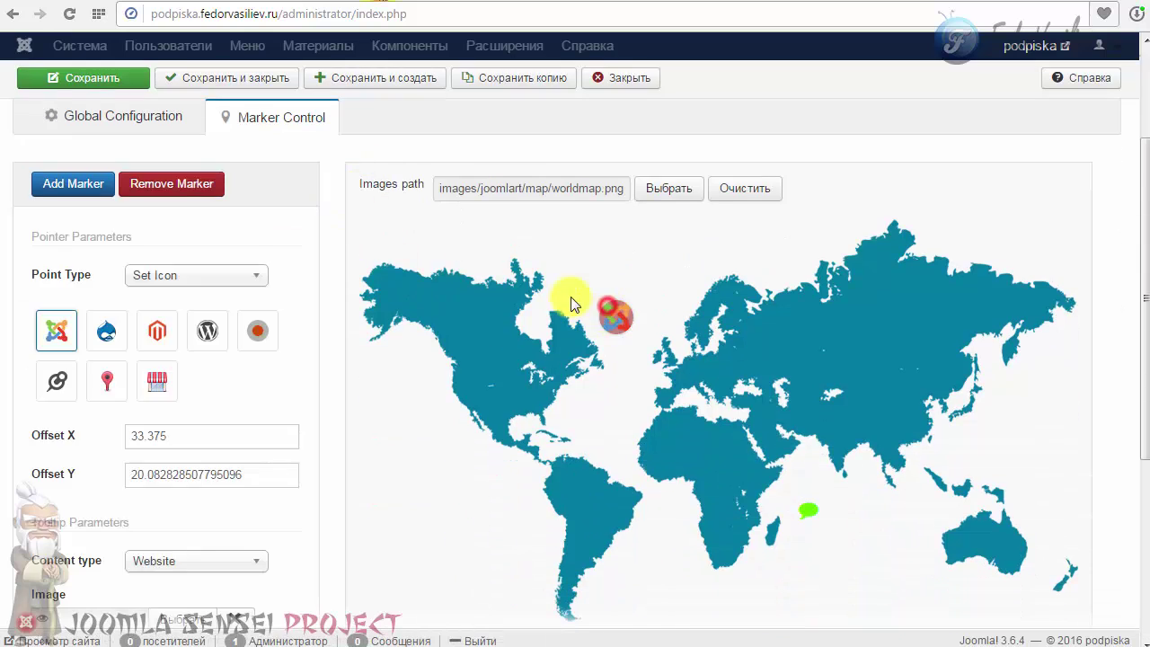
pyautogui.scroll(-3, 445, 288)
pyautogui.click(172, 352)
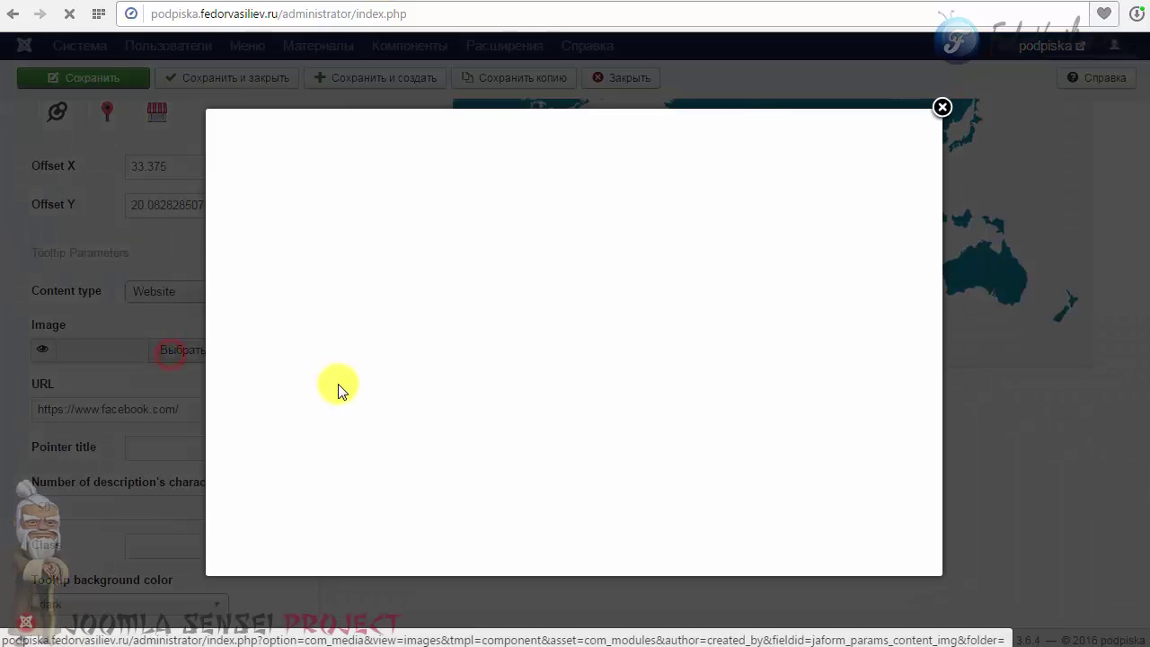
pyautogui.click(557, 413)
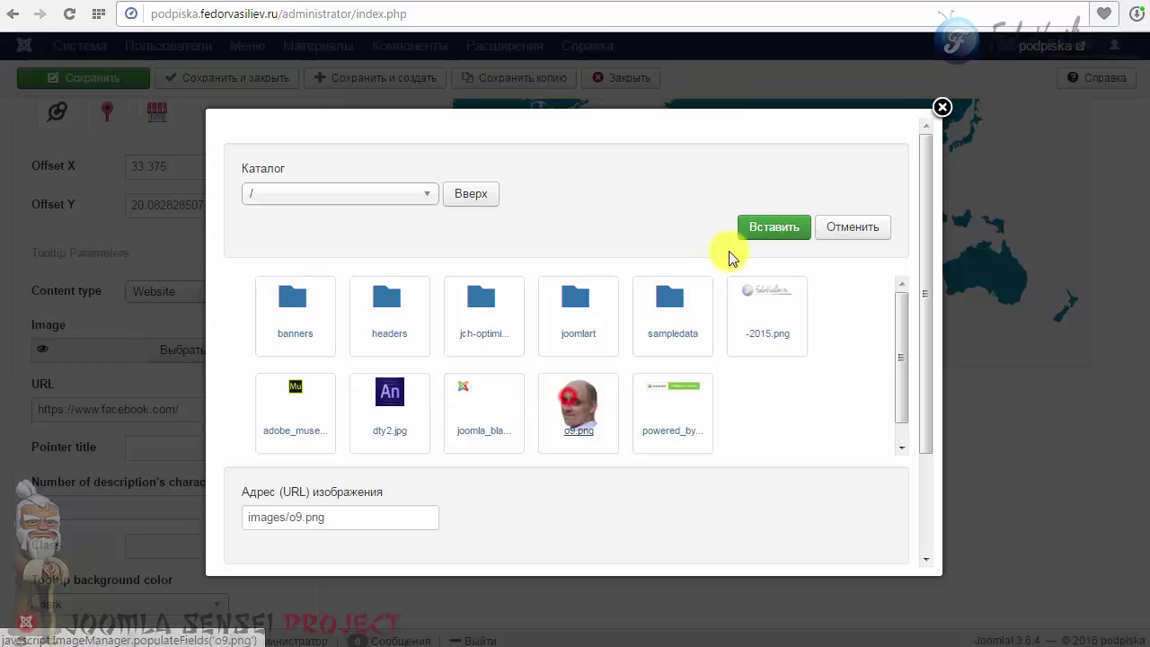
pyautogui.click(774, 227)
pyautogui.click(83, 78)
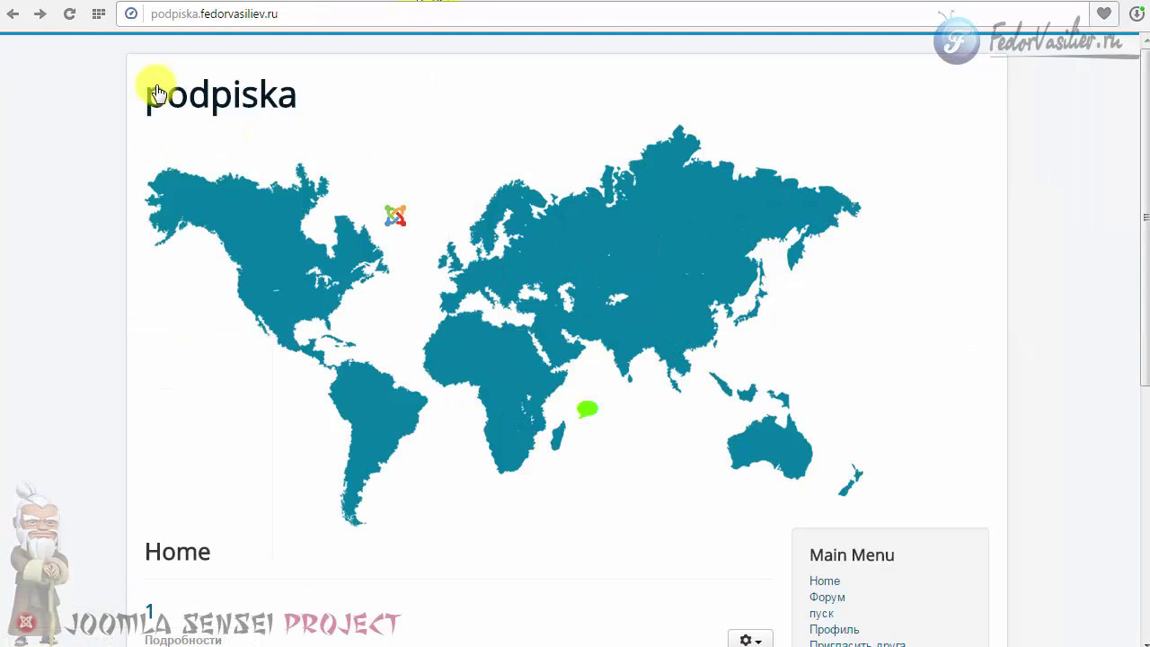
# Step: Check the Joomla marker's website tooltip on the site's map and follow its link
pyautogui.moveTo(382, 236)
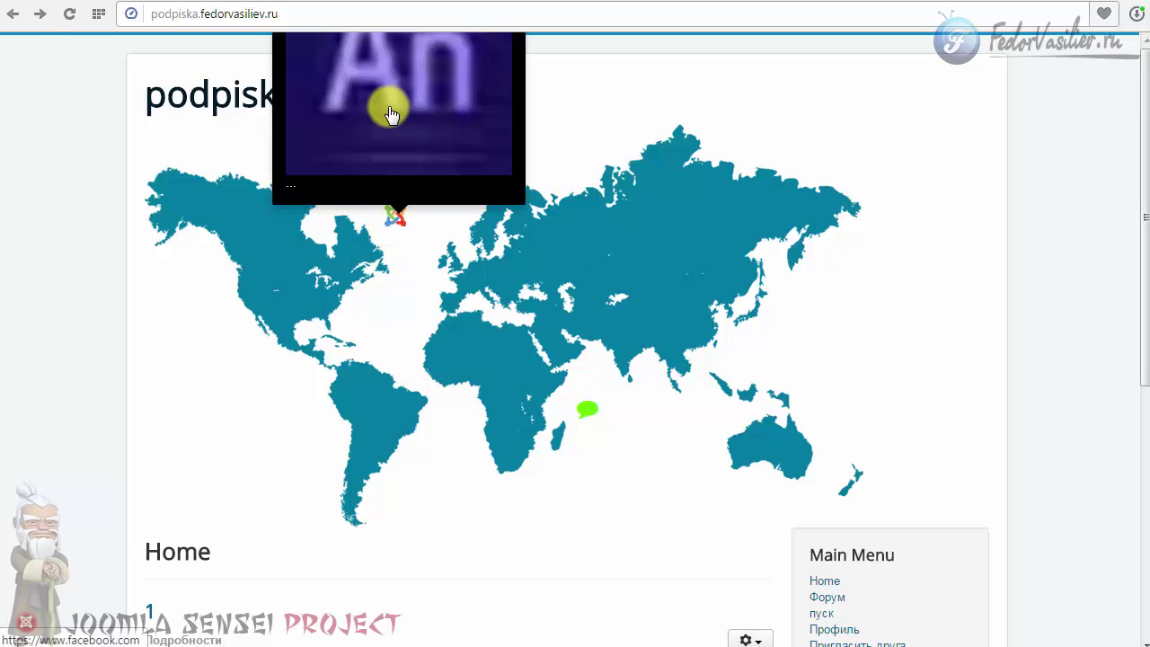
pyautogui.click(391, 115)
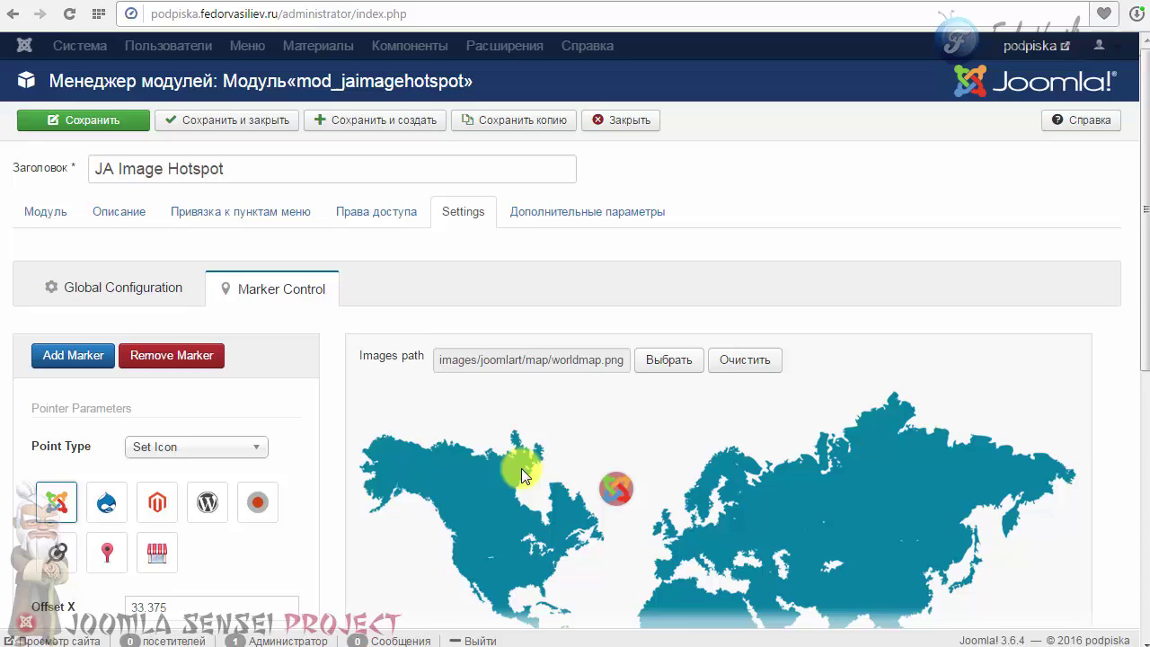
# Step: Change the Joomla marker's tooltip content type to Video
pyautogui.scroll(-2, 300, 460)
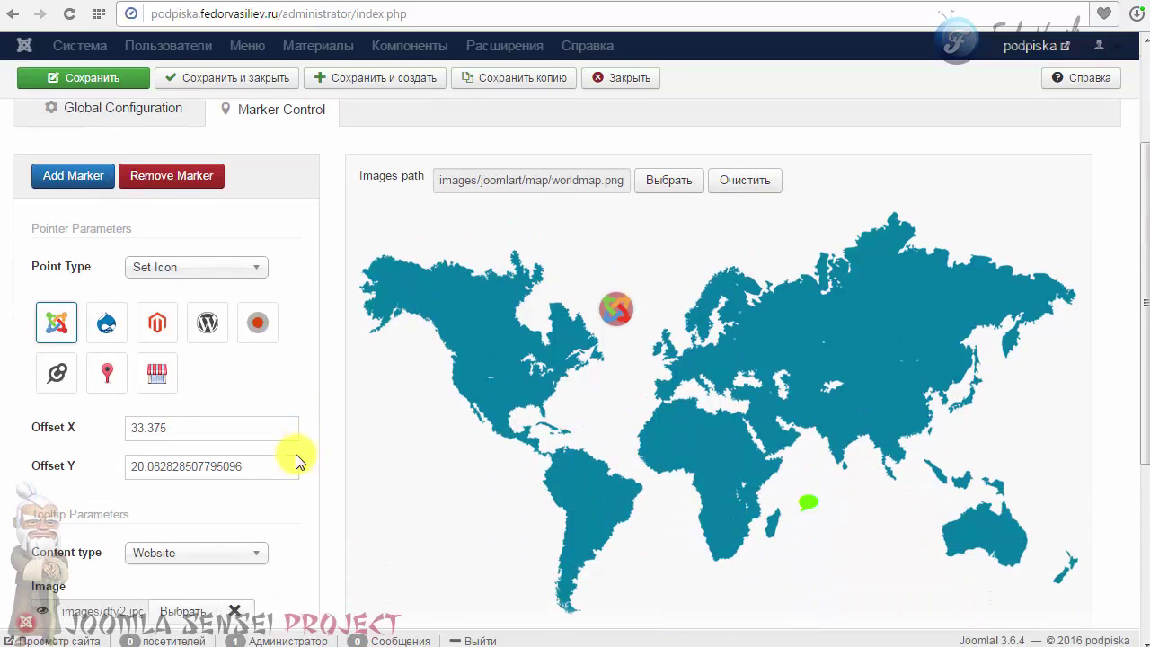
pyautogui.scroll(-4, 300, 461)
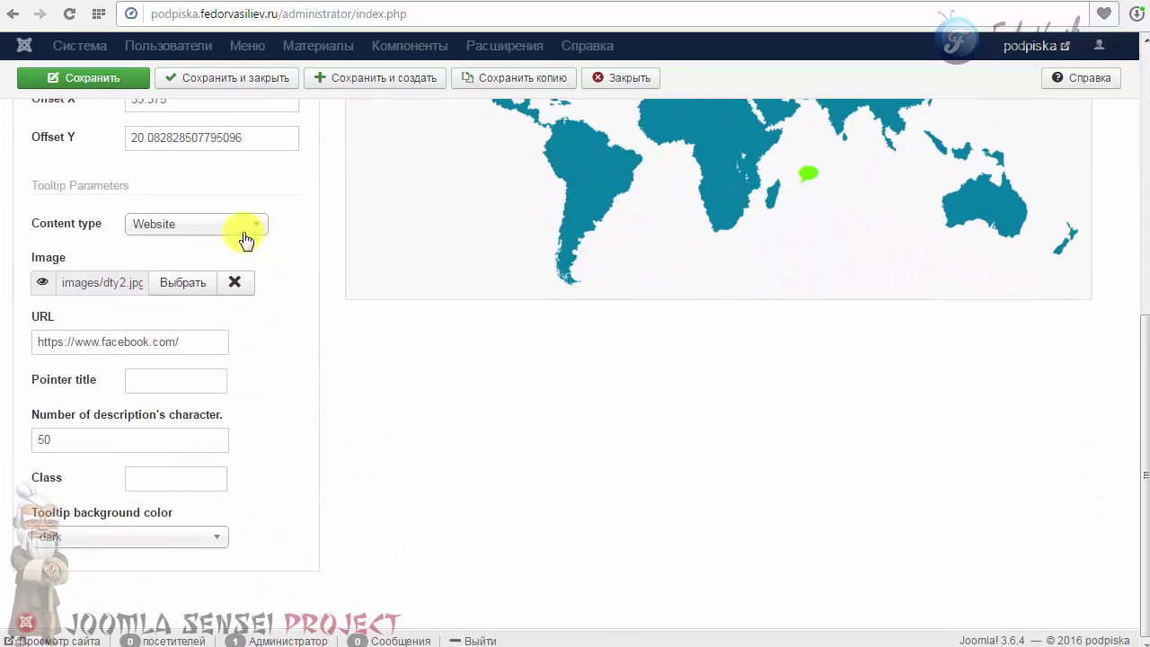
pyautogui.click(244, 238)
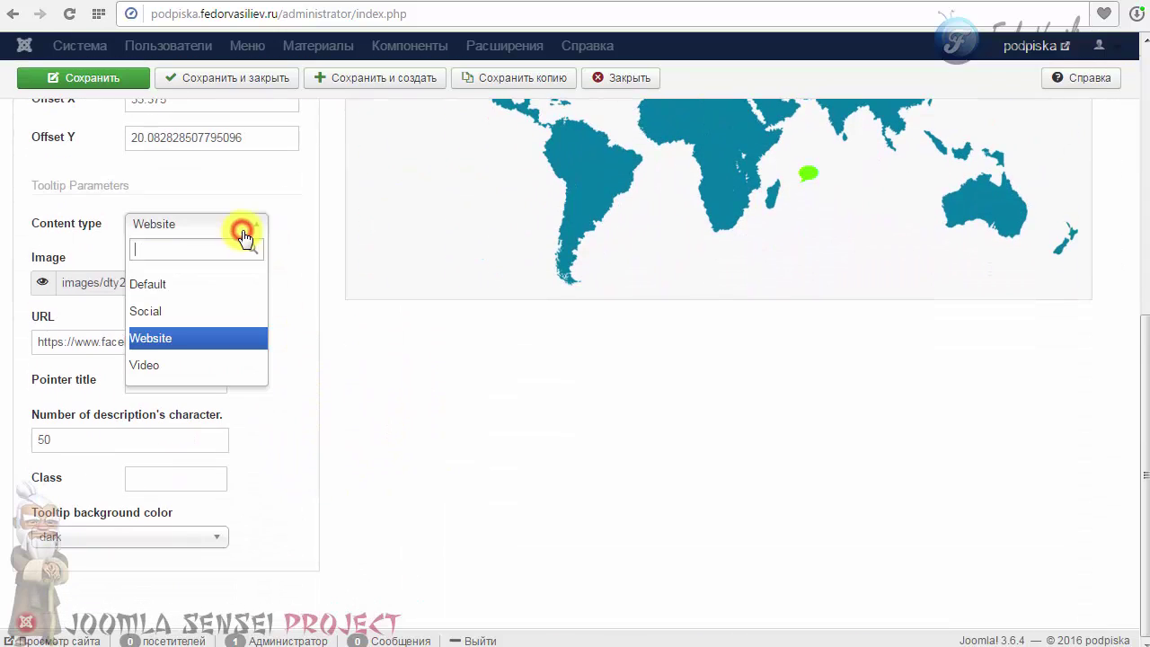
pyautogui.click(176, 365)
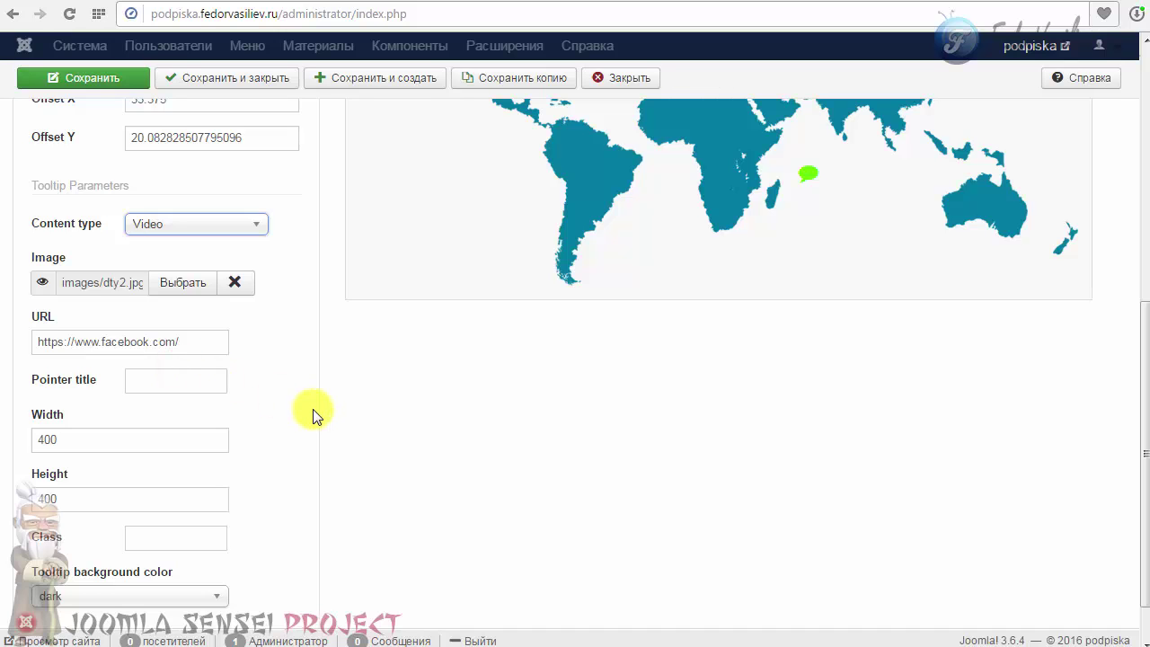
pyautogui.scroll(1, 313, 415)
pyautogui.scroll(-1, 539, 360)
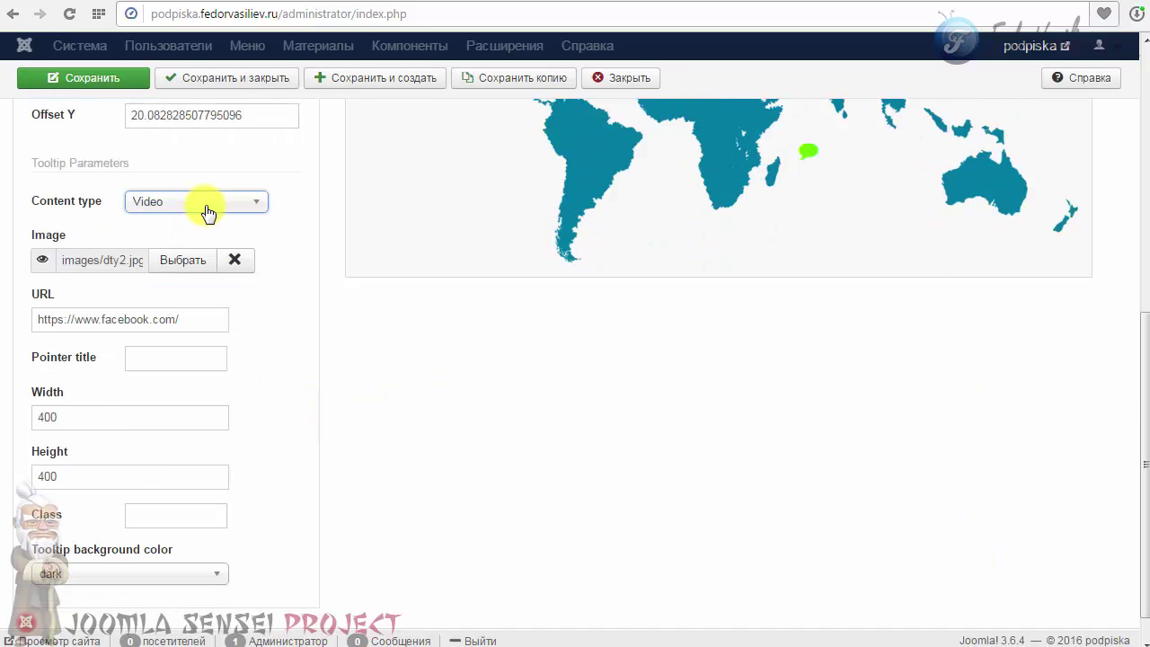
# Step: Upload 94.jpg to the media folder and insert it as the Joomla marker's tooltip image
pyautogui.click(189, 263)
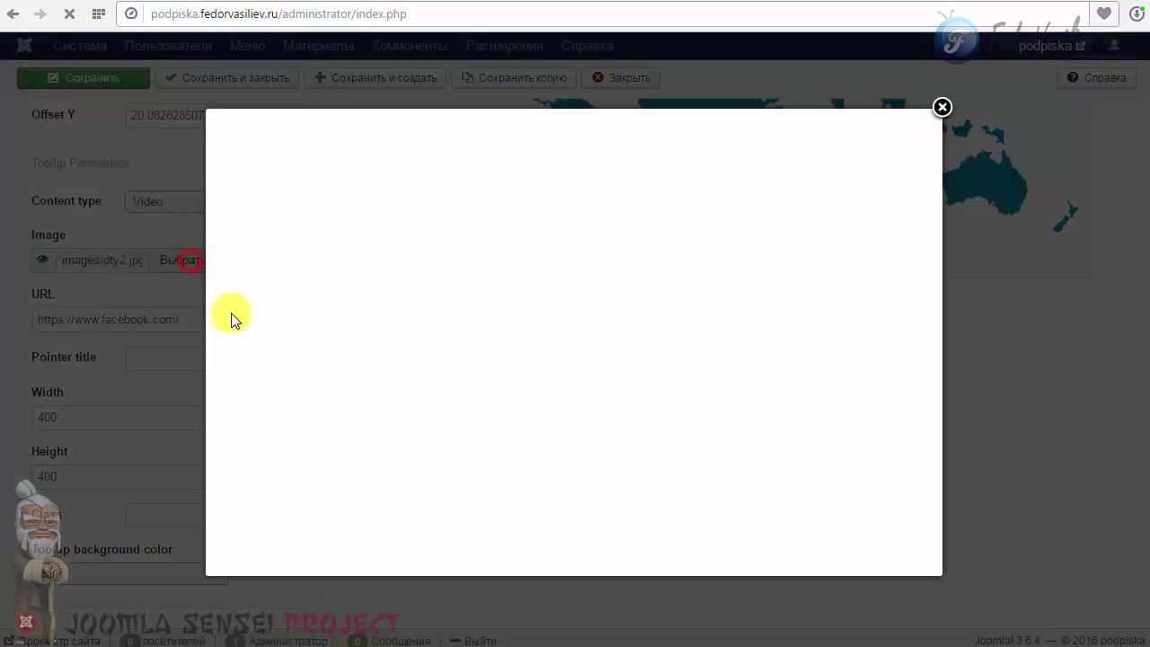
pyautogui.scroll(-3, 519, 344)
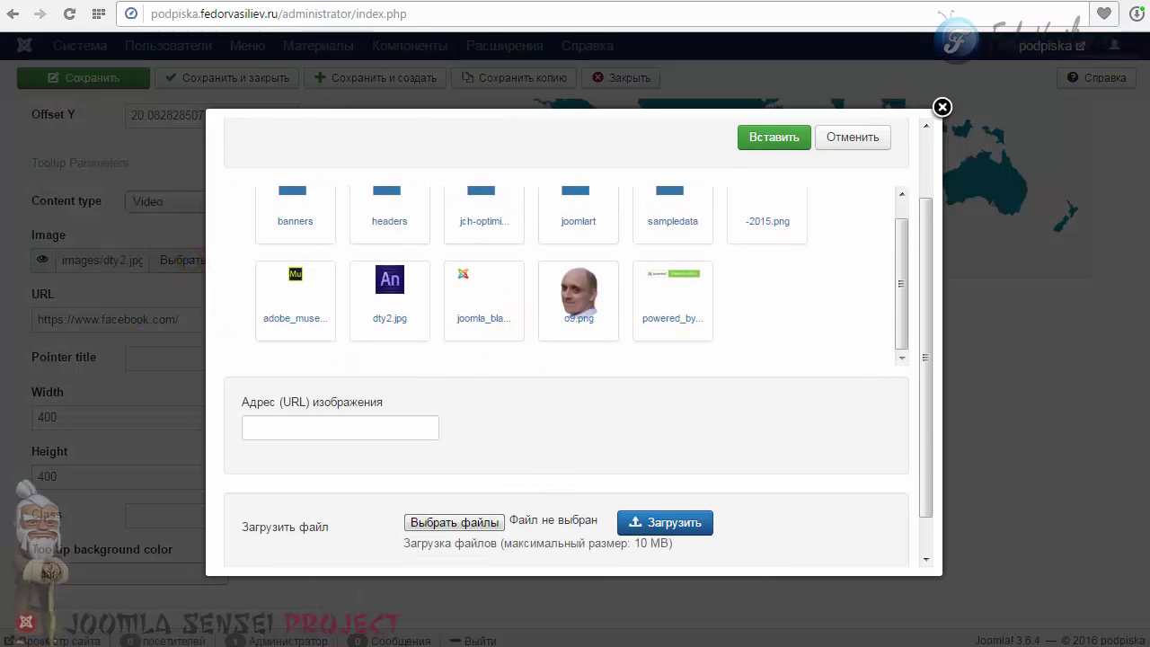
pyautogui.press('Return')
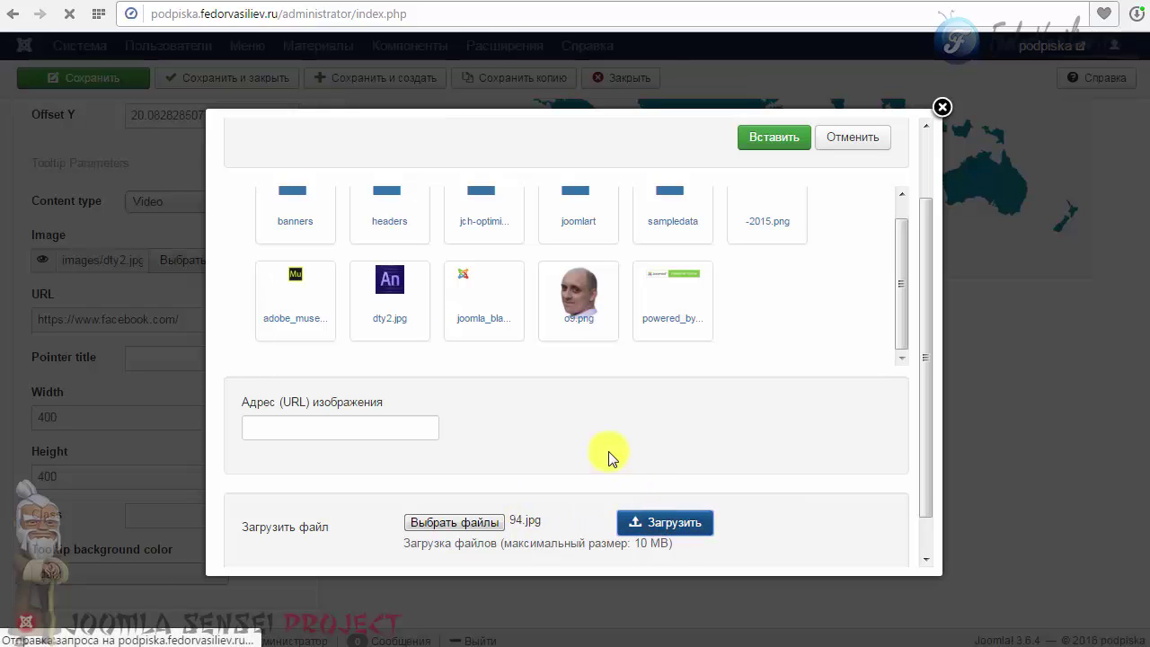
pyautogui.click(290, 464)
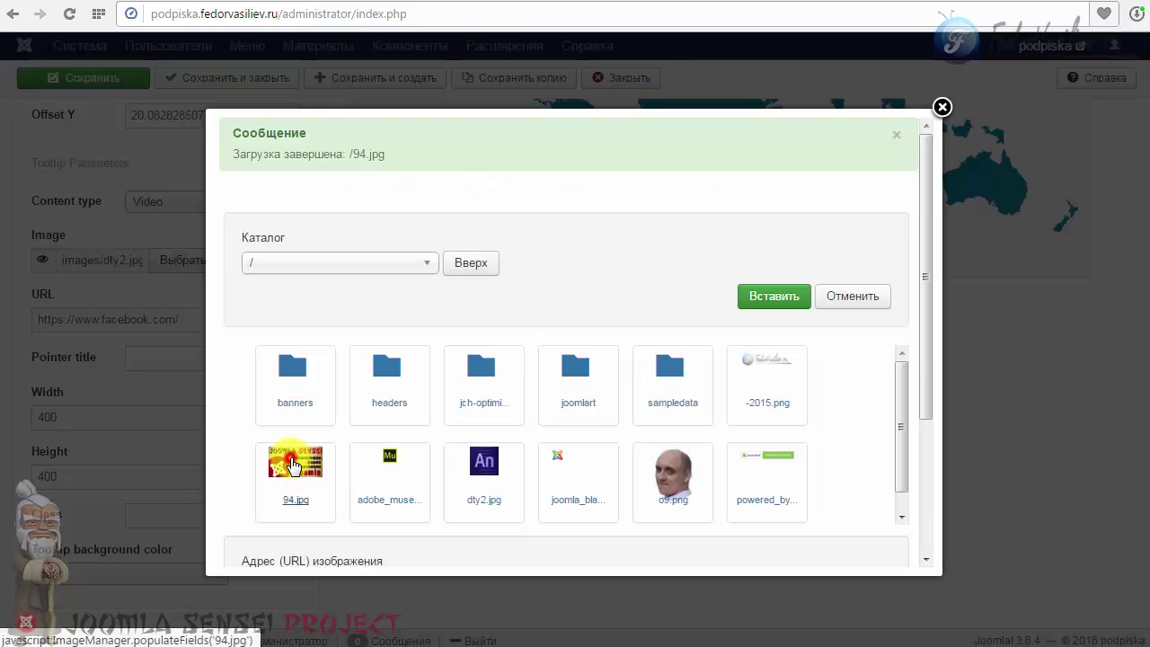
pyautogui.click(757, 296)
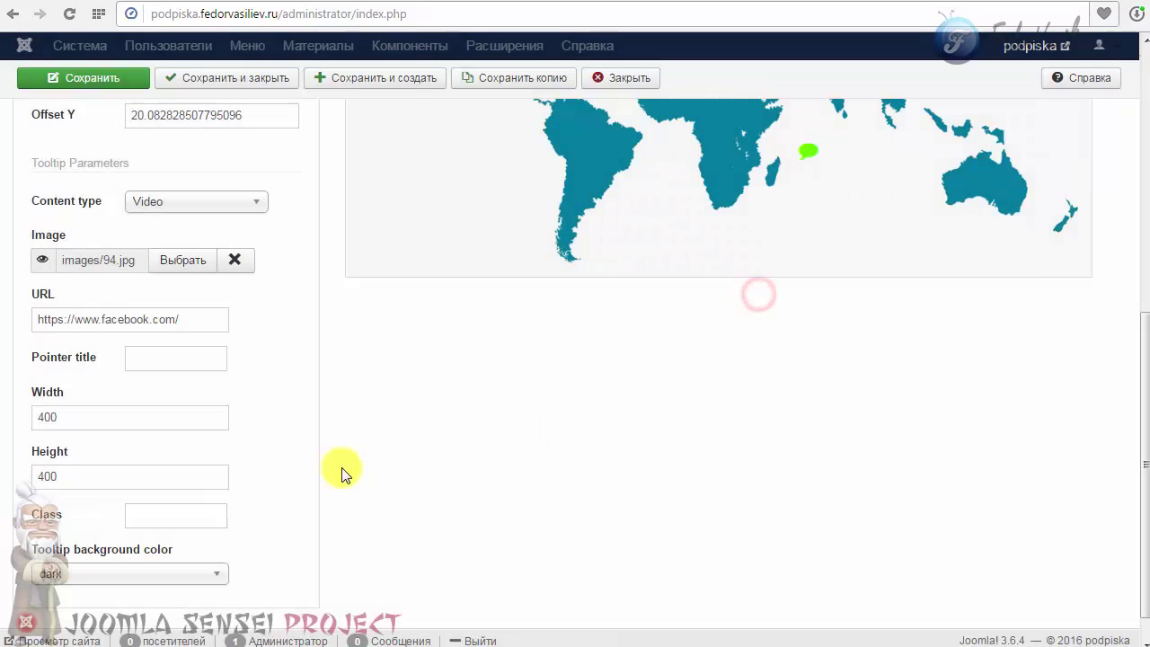
# Step: Clear the video tooltip's URL and enter the author's full name as the pointer title
pyautogui.moveTo(188, 319); pyautogui.dragTo(33, 317)
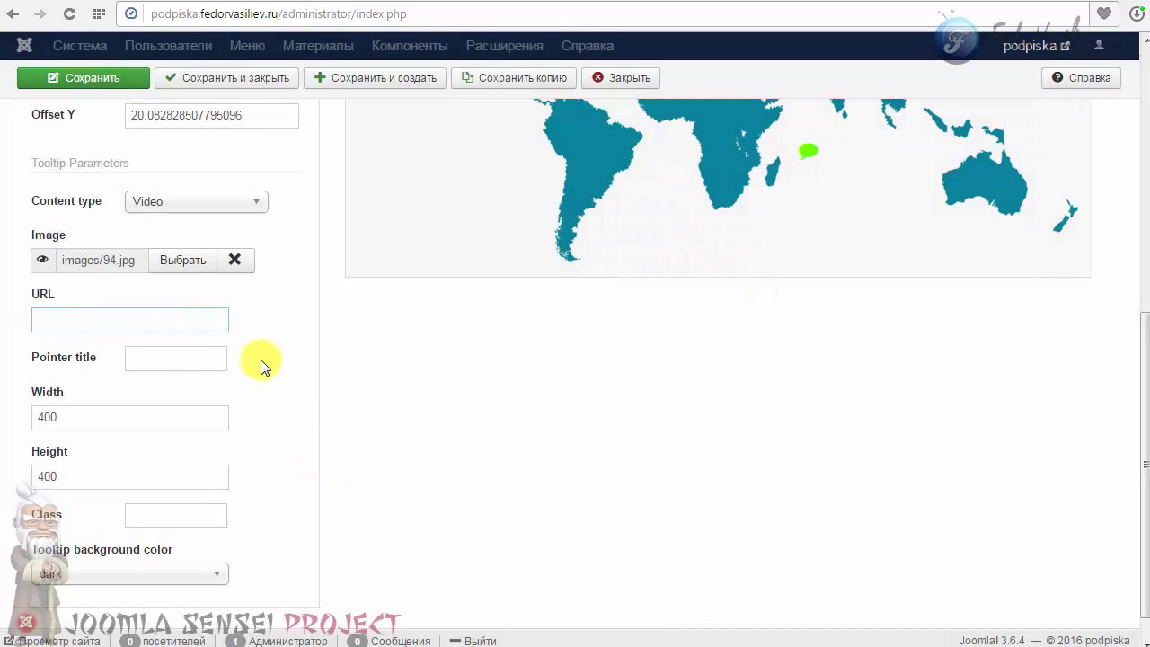
pyautogui.moveTo(62, 366)
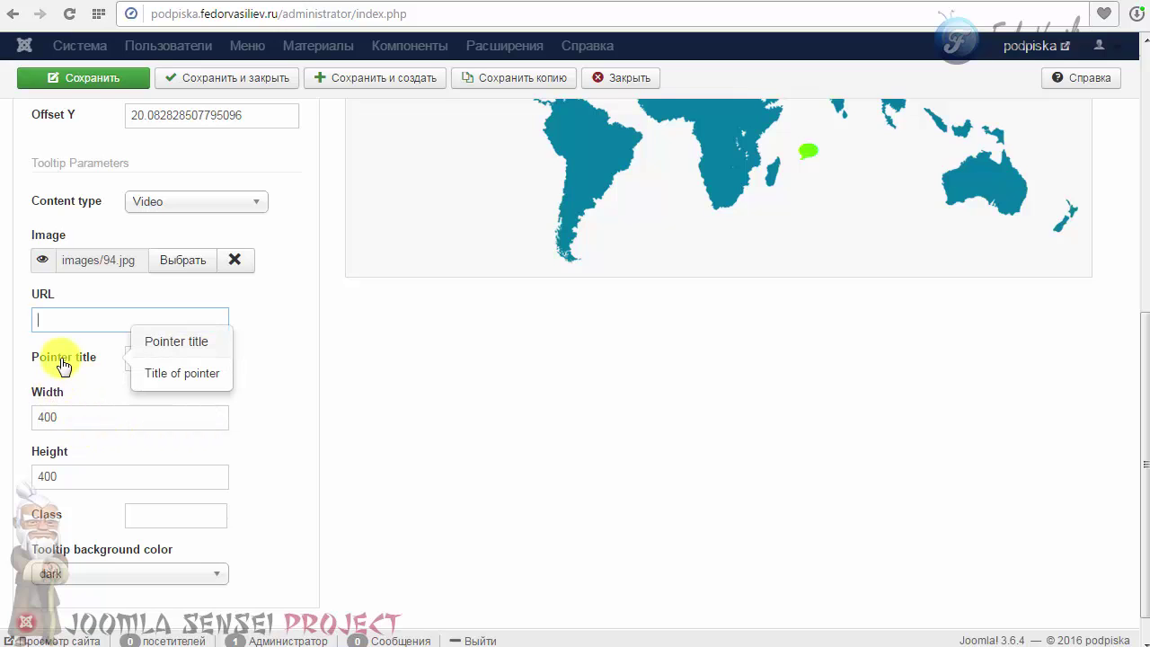
pyautogui.click(140, 359)
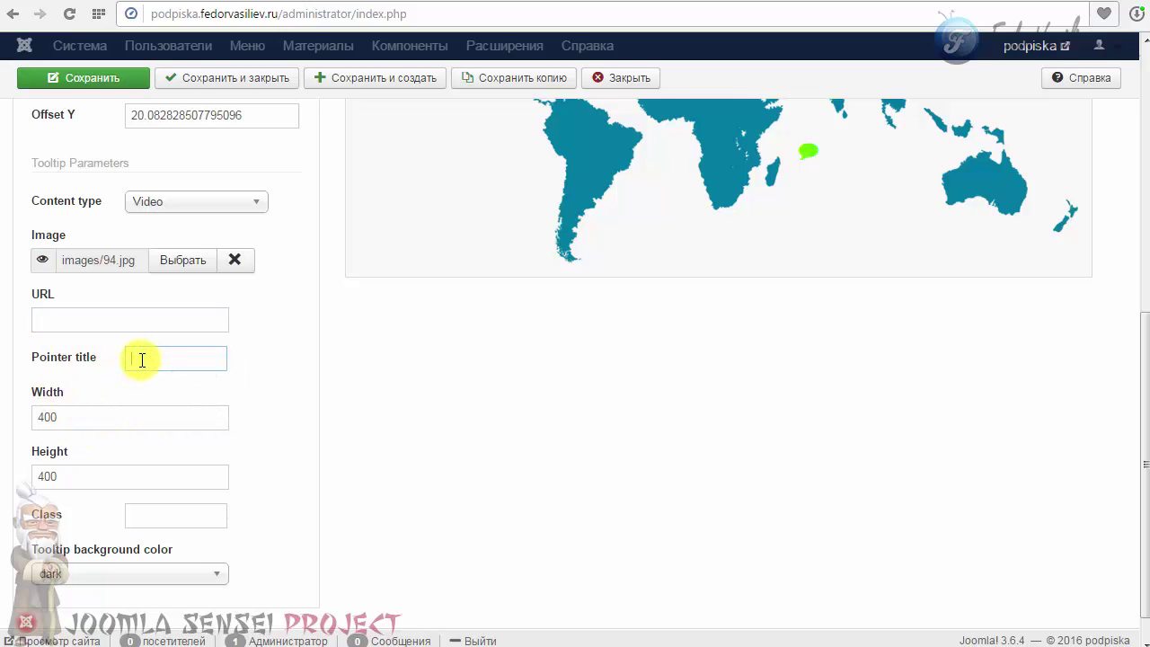
pyautogui.click(260, 398)
# Step: Set the video tooltip's background color to light
pyautogui.moveTo(51, 402)
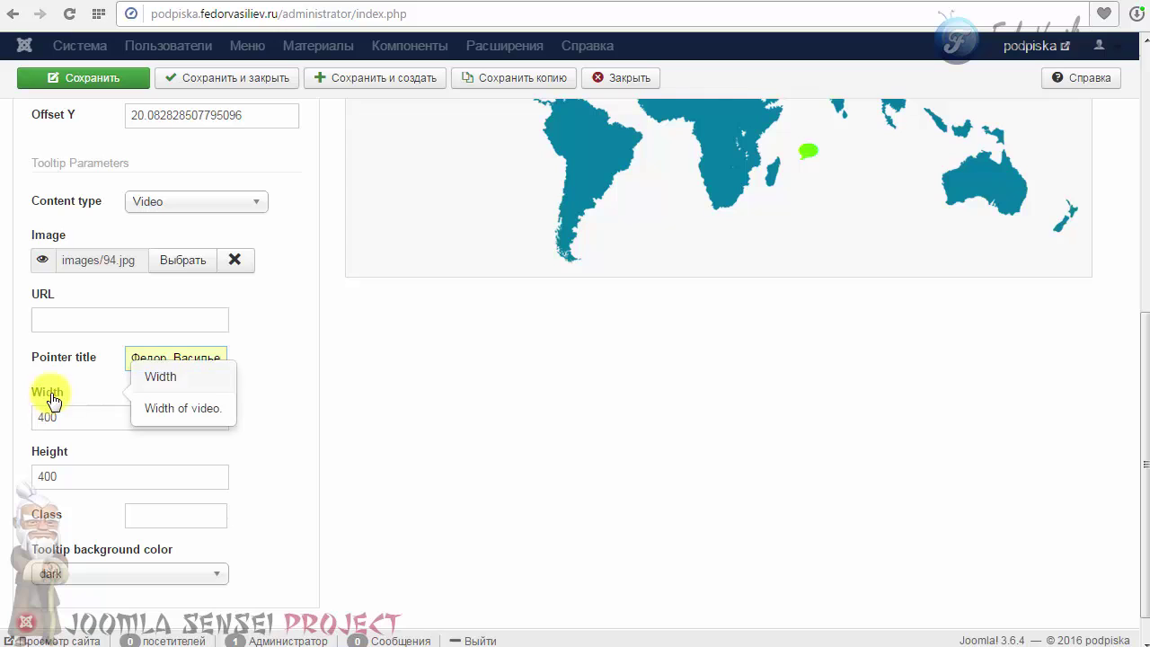
pyautogui.moveTo(57, 417); pyautogui.dragTo(26, 417)
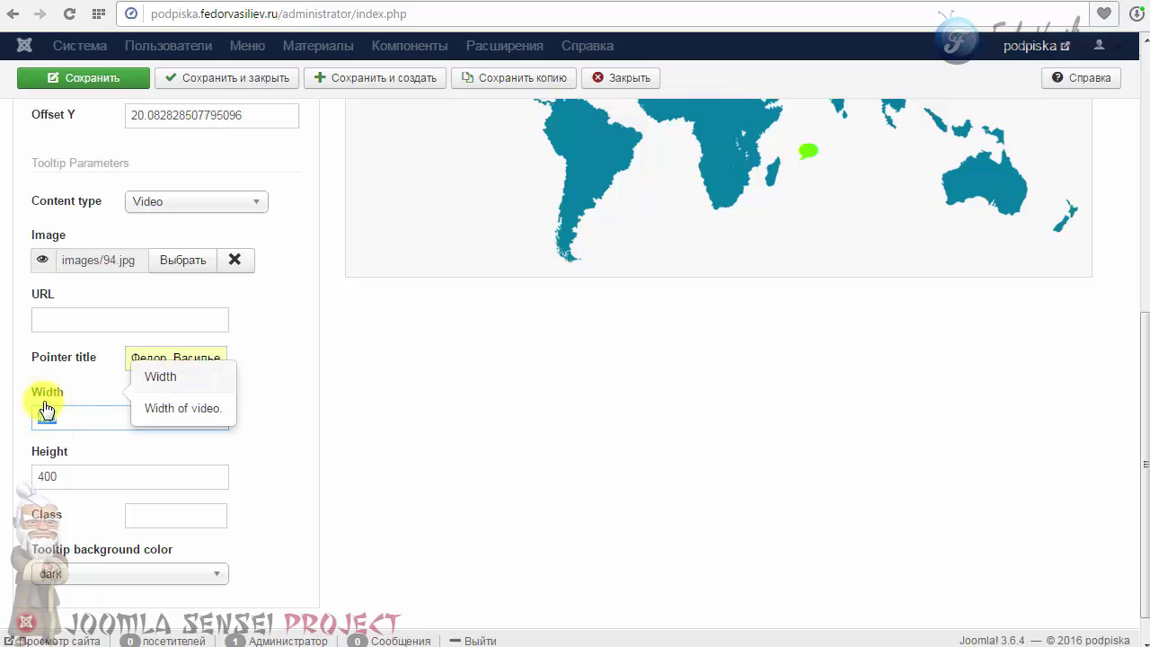
pyautogui.moveTo(60, 477); pyautogui.dragTo(34, 477)
pyautogui.moveTo(66, 417); pyautogui.dragTo(36, 418)
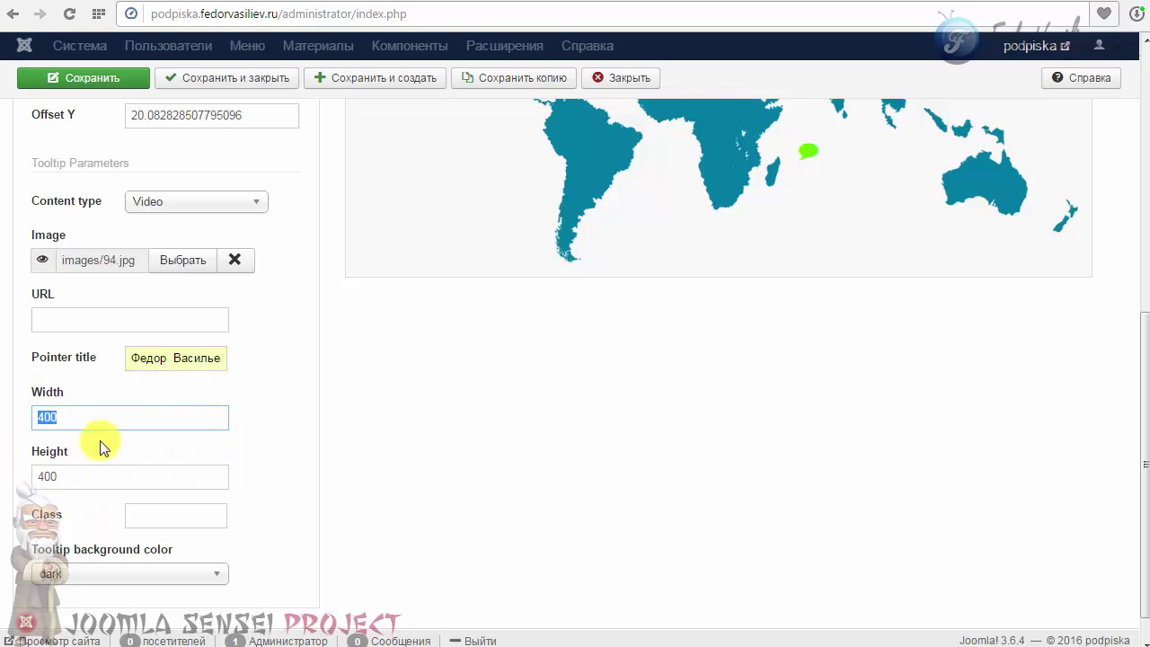
pyautogui.click(90, 573)
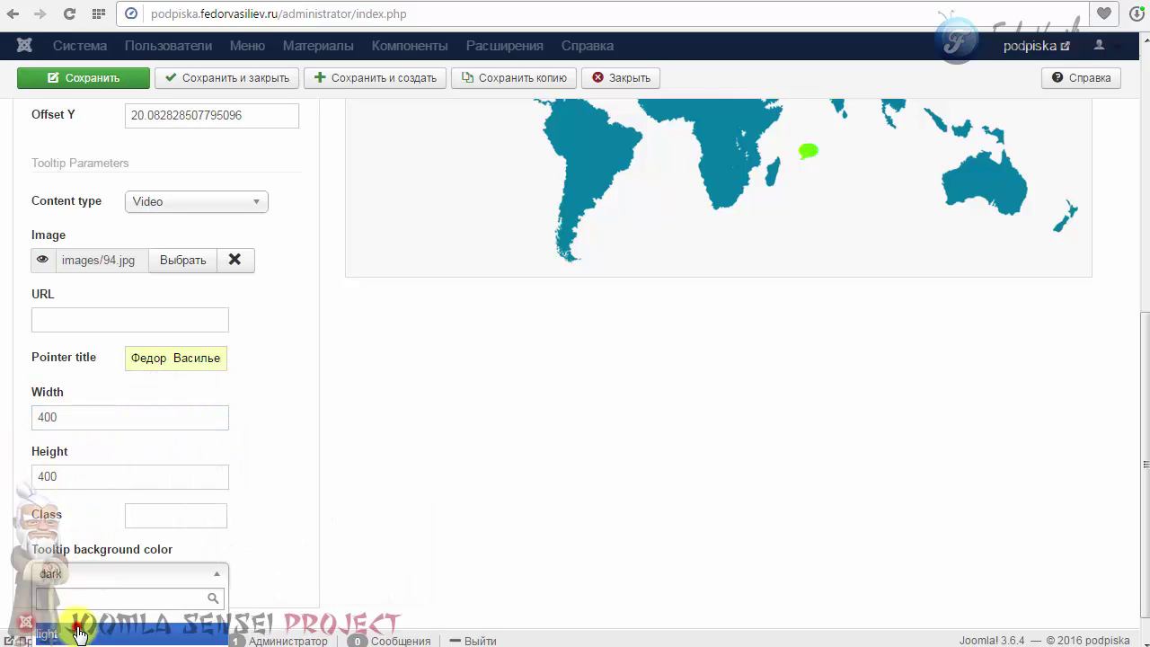
pyautogui.click(82, 620)
# Step: Switch to the YouTube page of the video "94.Всплывающая форма авторизации в Joomla" and show its sharing link
pyautogui.scroll(1, 179, 477)
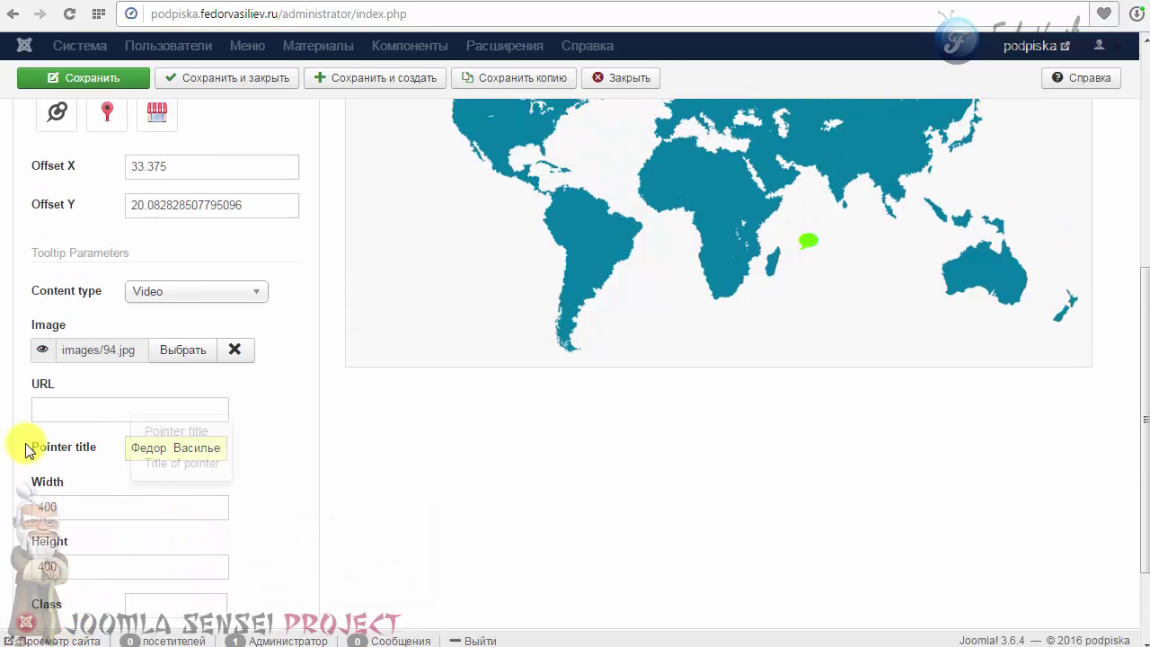
pyautogui.click(56, 409)
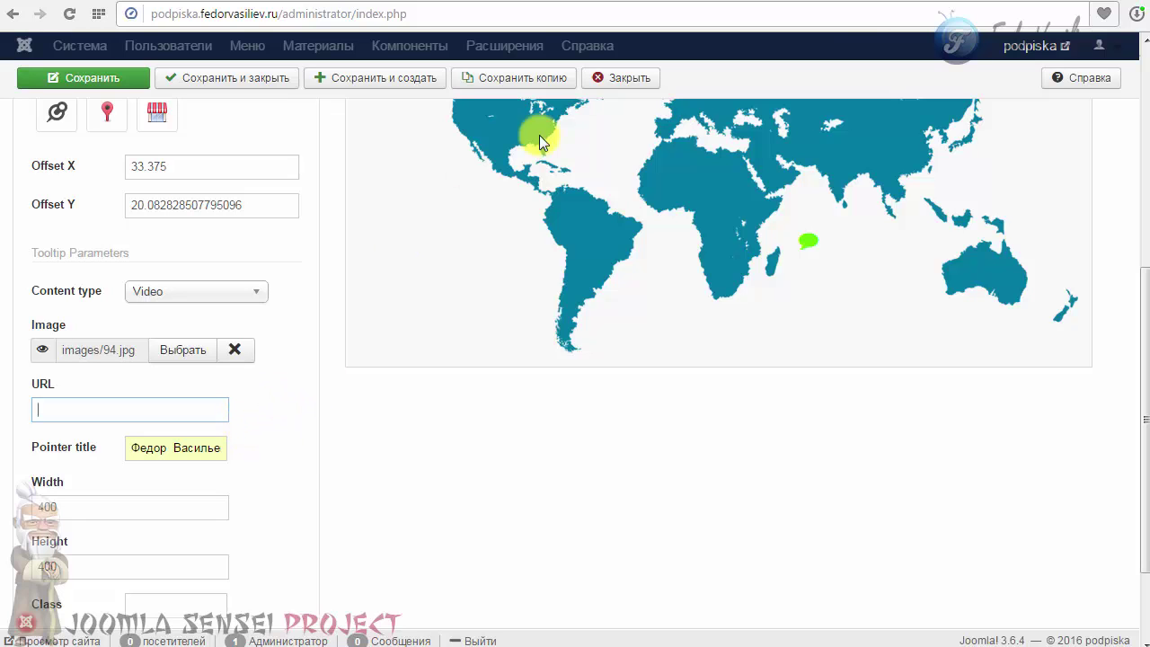
pyautogui.click(871, 0)
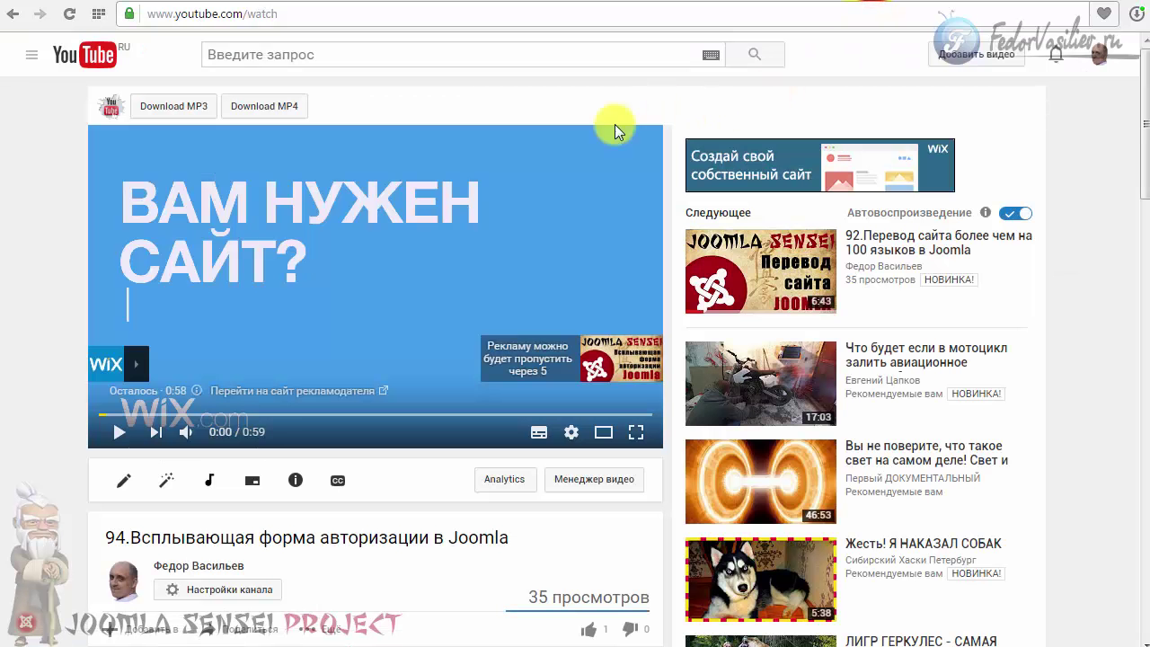
pyautogui.scroll(-3, 773, 159)
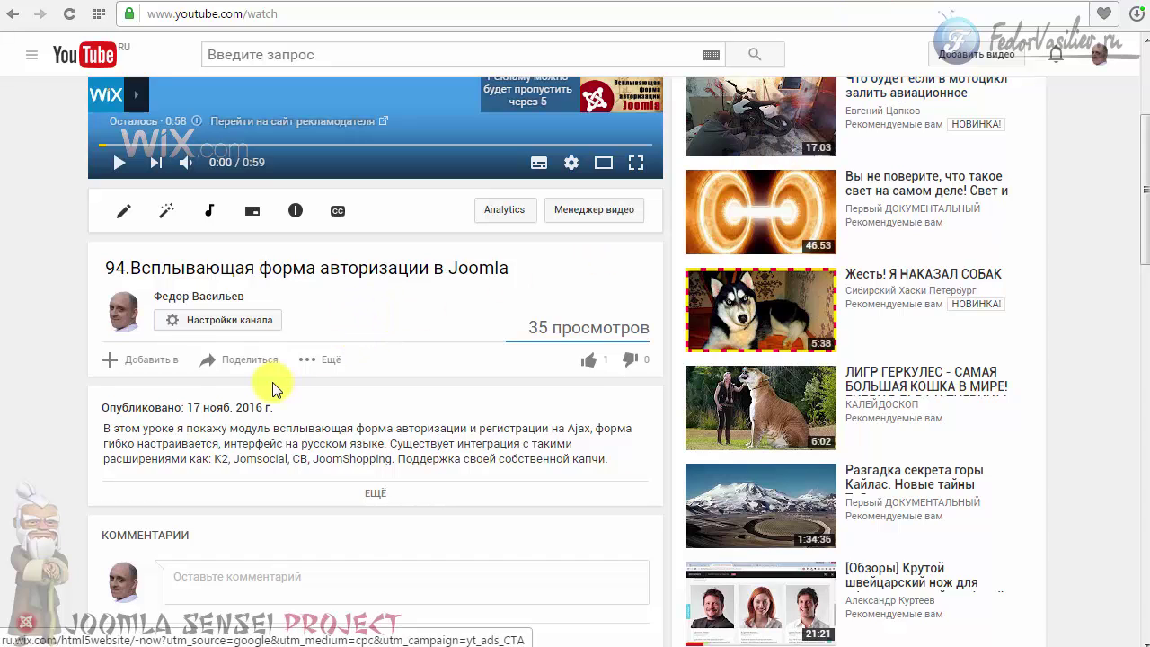
pyautogui.click(261, 361)
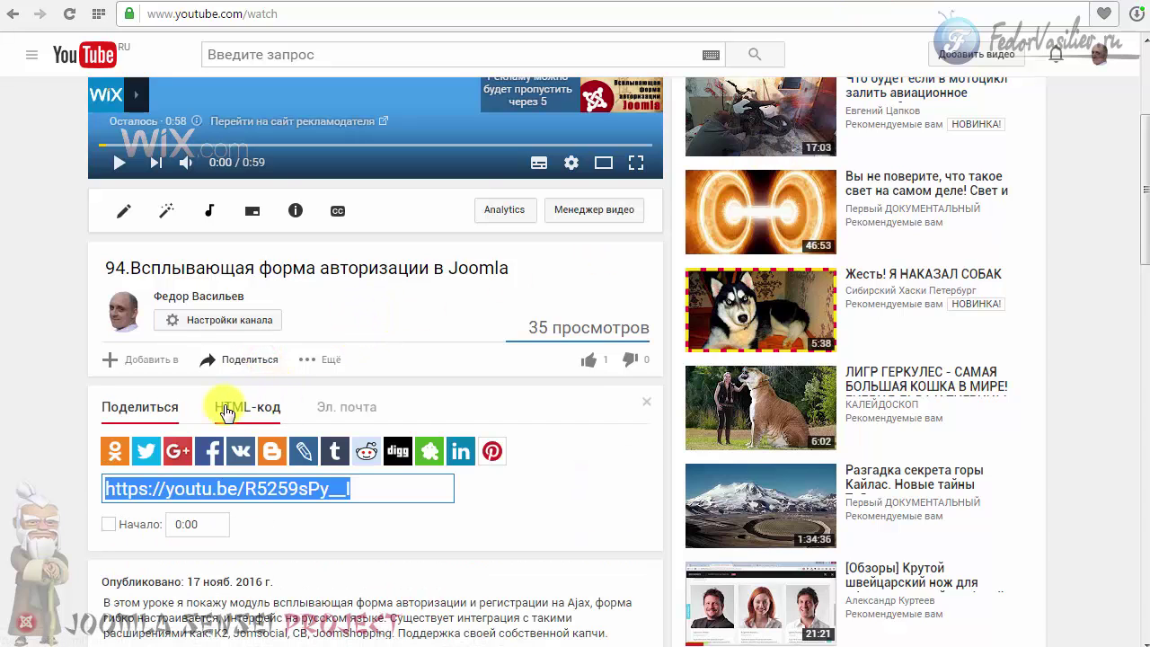
pyautogui.scroll(-2, 226, 412)
pyautogui.click(371, 306)
pyautogui.moveTo(371, 306); pyautogui.dragTo(109, 309)
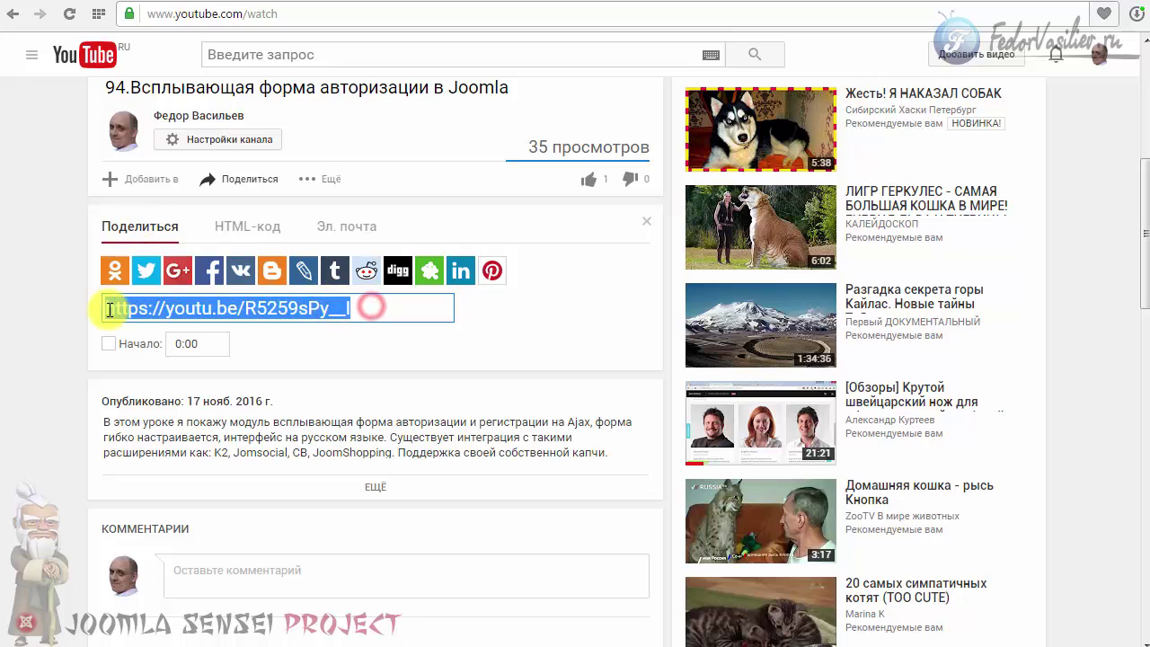
pyautogui.scroll(1, 342, 308)
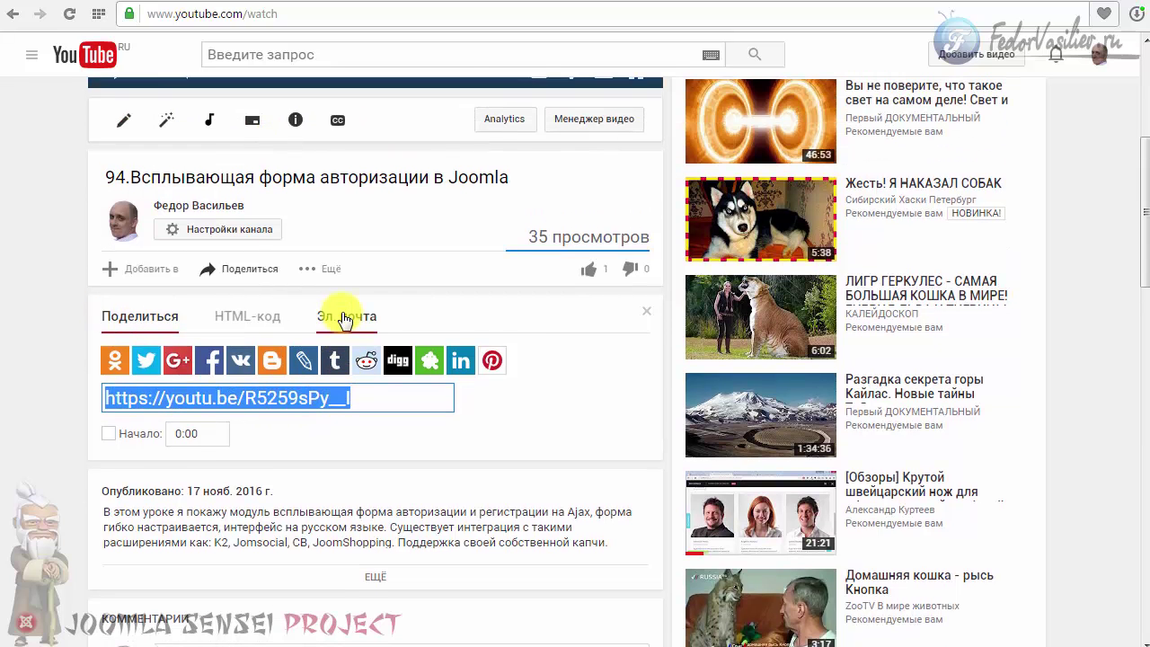
pyautogui.click(253, 322)
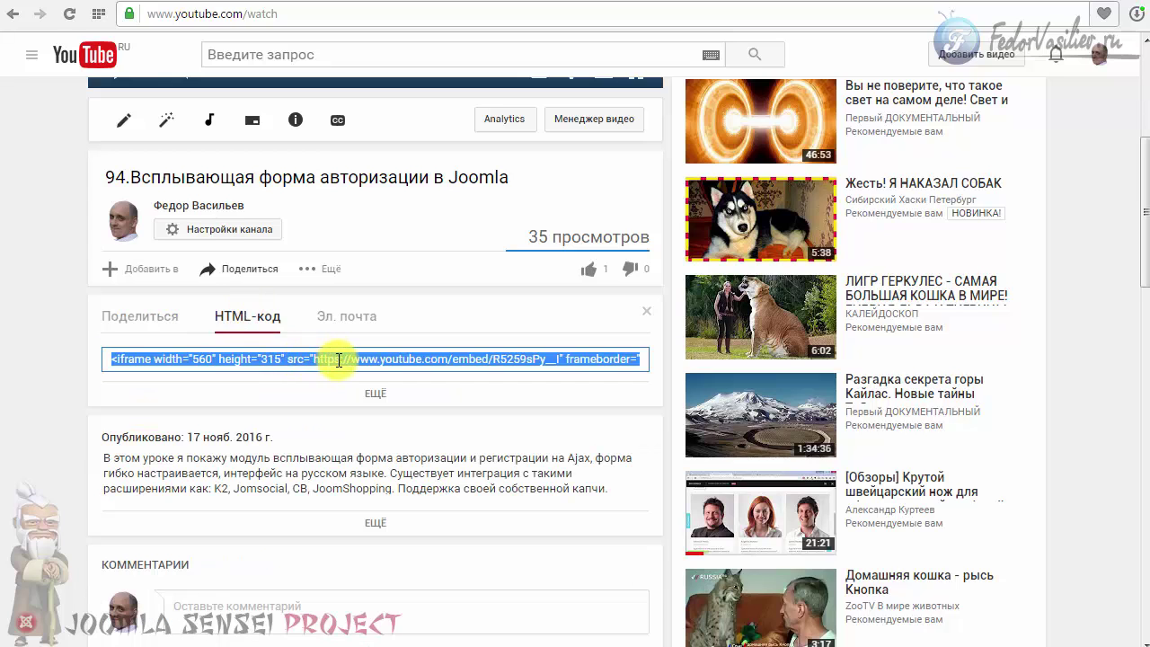
pyautogui.moveTo(288, 358); pyautogui.dragTo(315, 357)
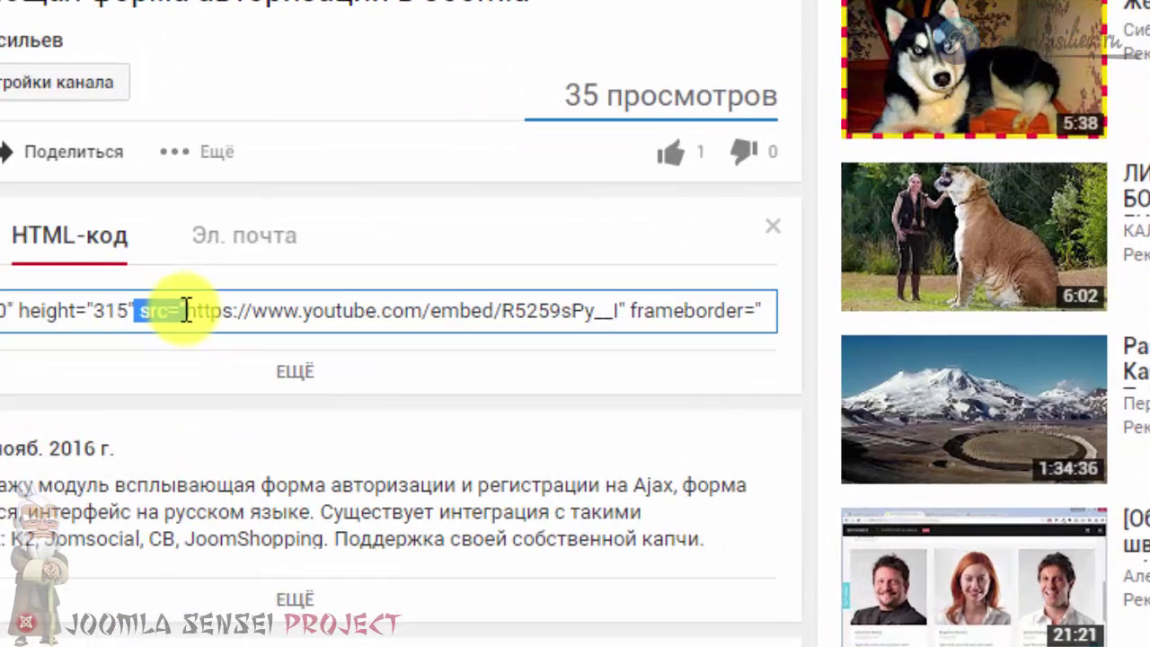
pyautogui.moveTo(184, 310); pyautogui.dragTo(624, 308)
pyautogui.moveTo(159, 311); pyautogui.dragTo(622, 313)
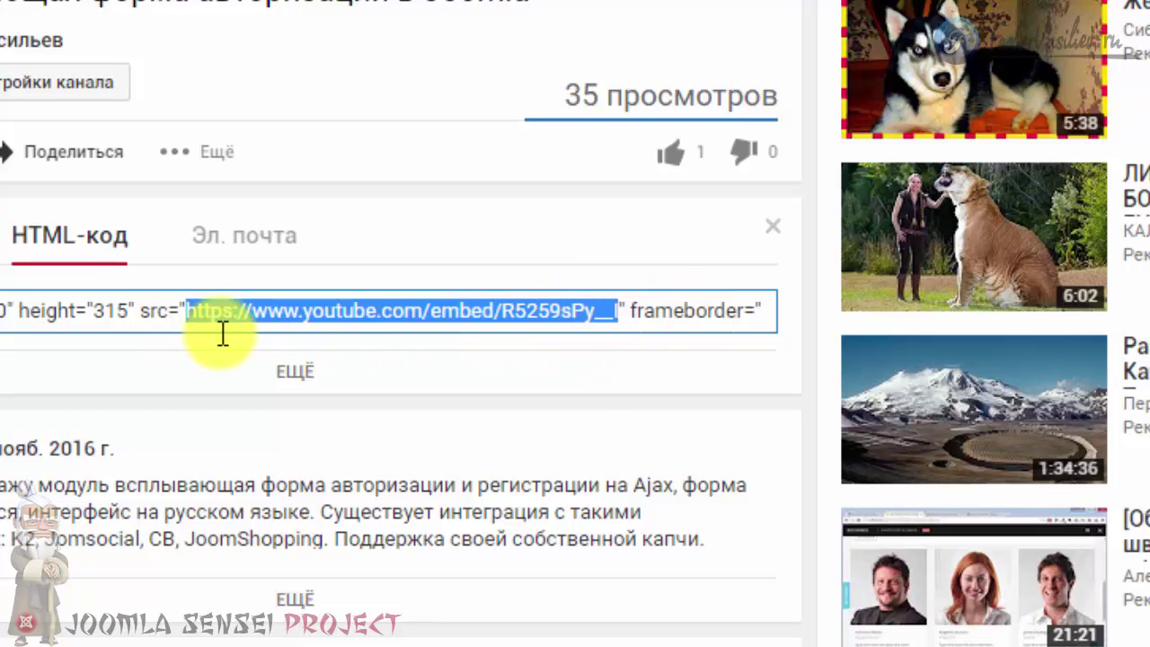
pyautogui.rightClick(234, 308)
pyautogui.click(340, 365)
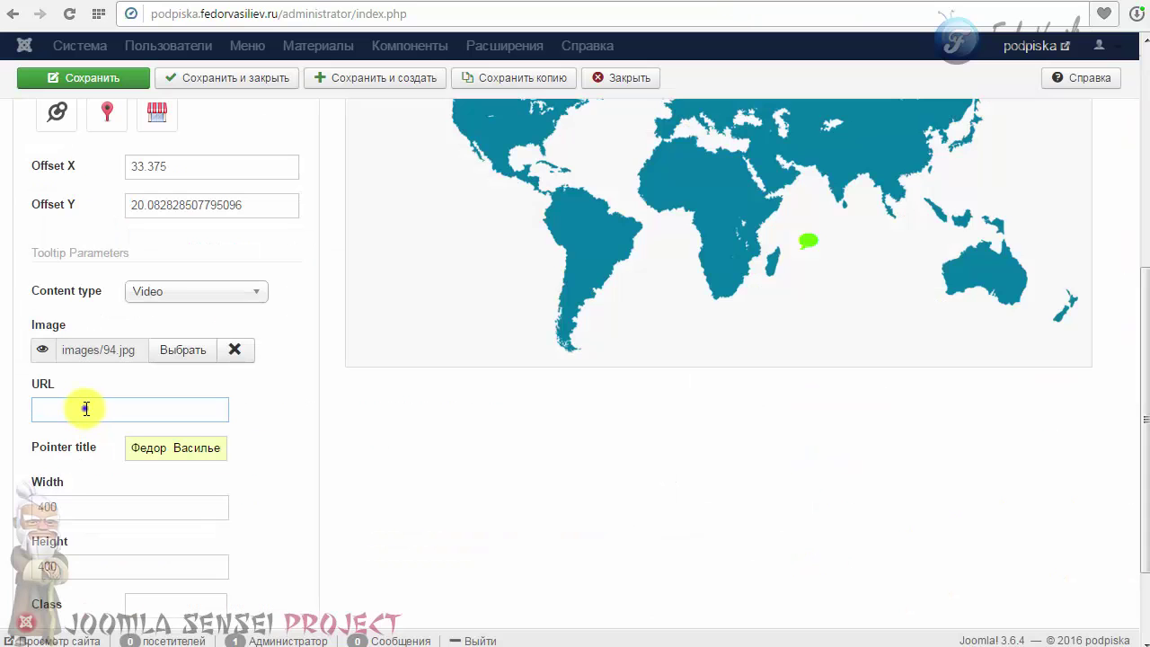
# Step: Back in the Joomla module settings, paste the YouTube embed address as the video tooltip's URL and save the module
pyautogui.rightClick(84, 405)
pyautogui.click(139, 509)
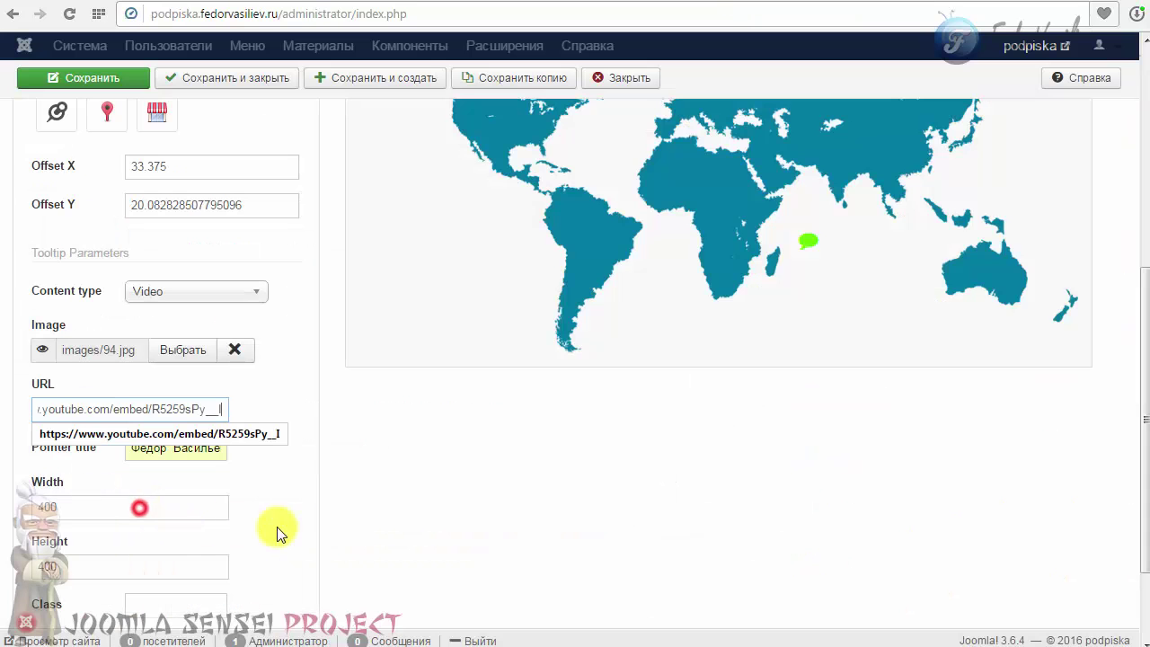
pyautogui.click(417, 493)
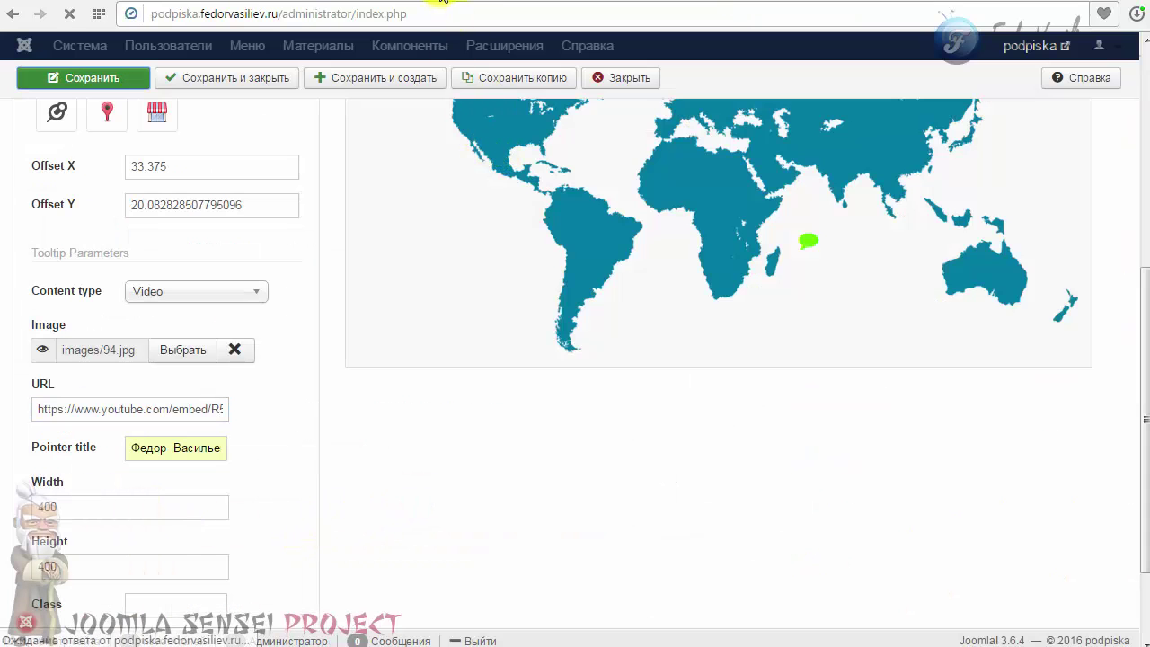
# Step: Reload the site's home page, play and close the Joomla marker's video tooltip, and check the green marker's tooltip on the map
pyautogui.click(442, 2)
pyautogui.click(69, 13)
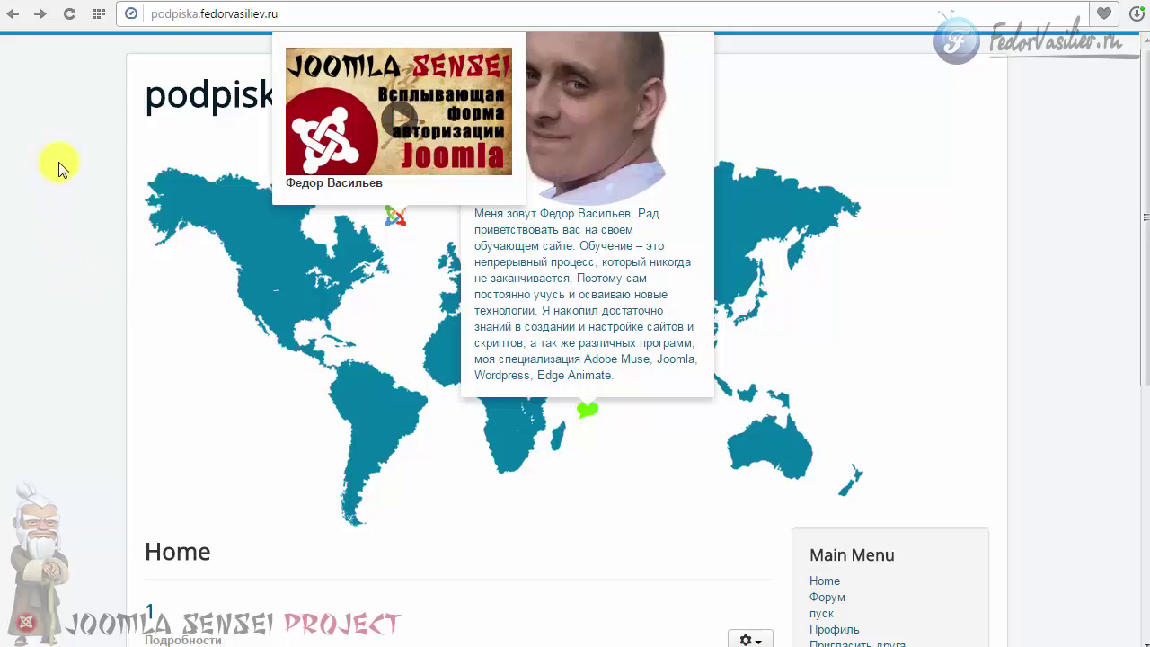
pyautogui.click(396, 119)
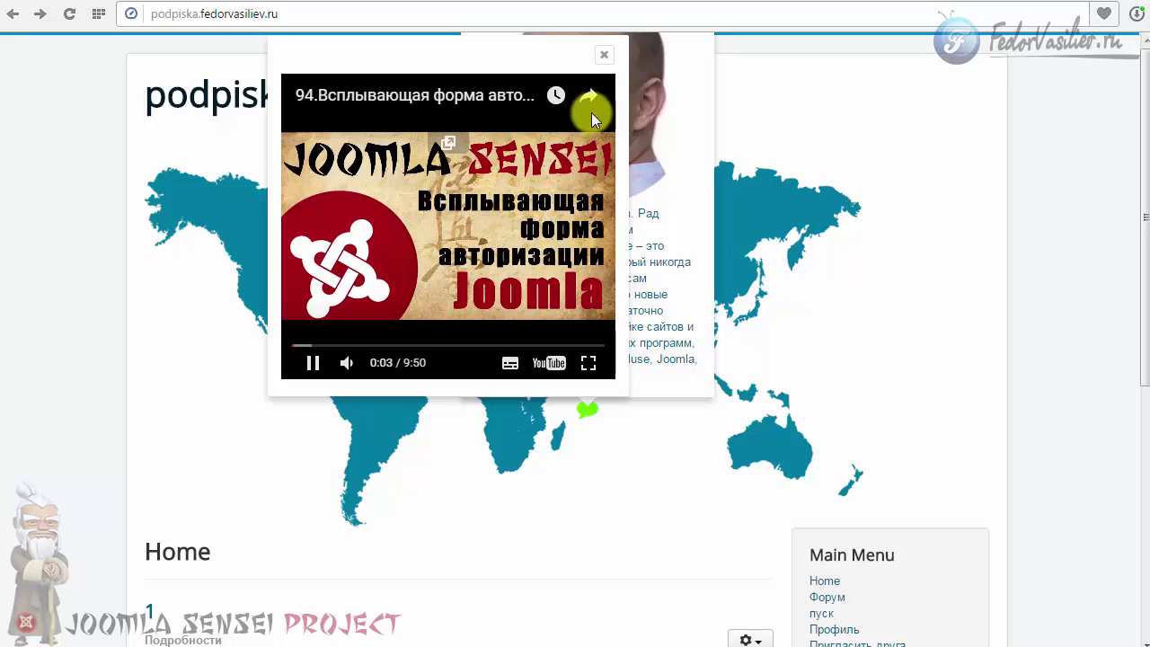
pyautogui.click(603, 58)
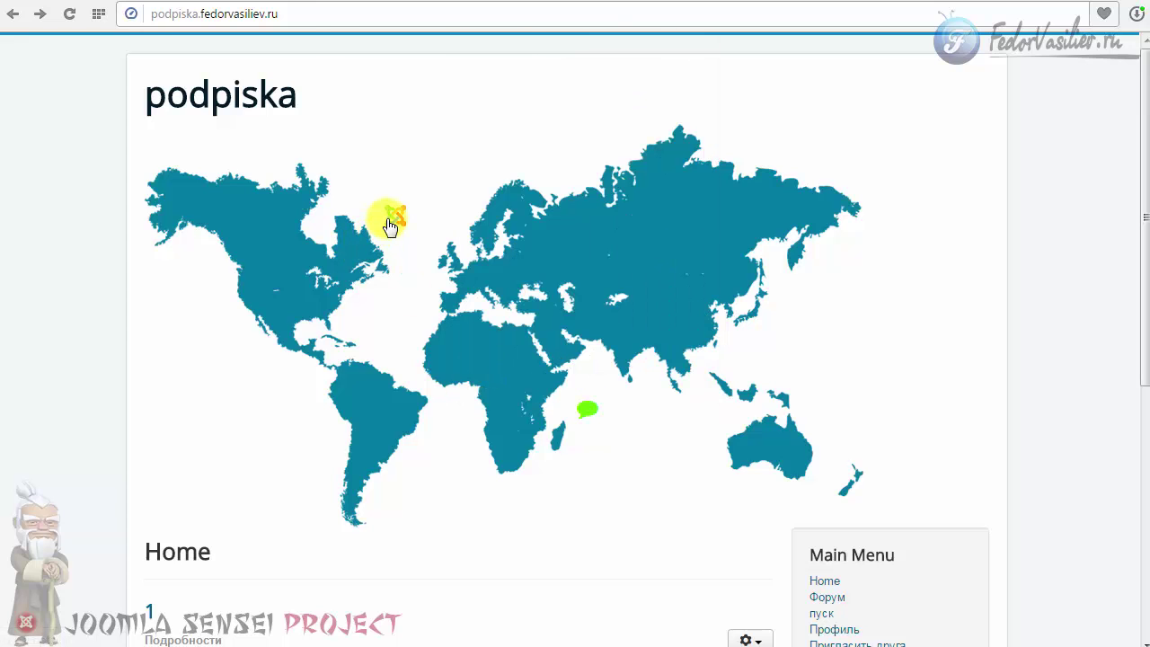
pyautogui.moveTo(391, 225)
pyautogui.moveTo(589, 416)
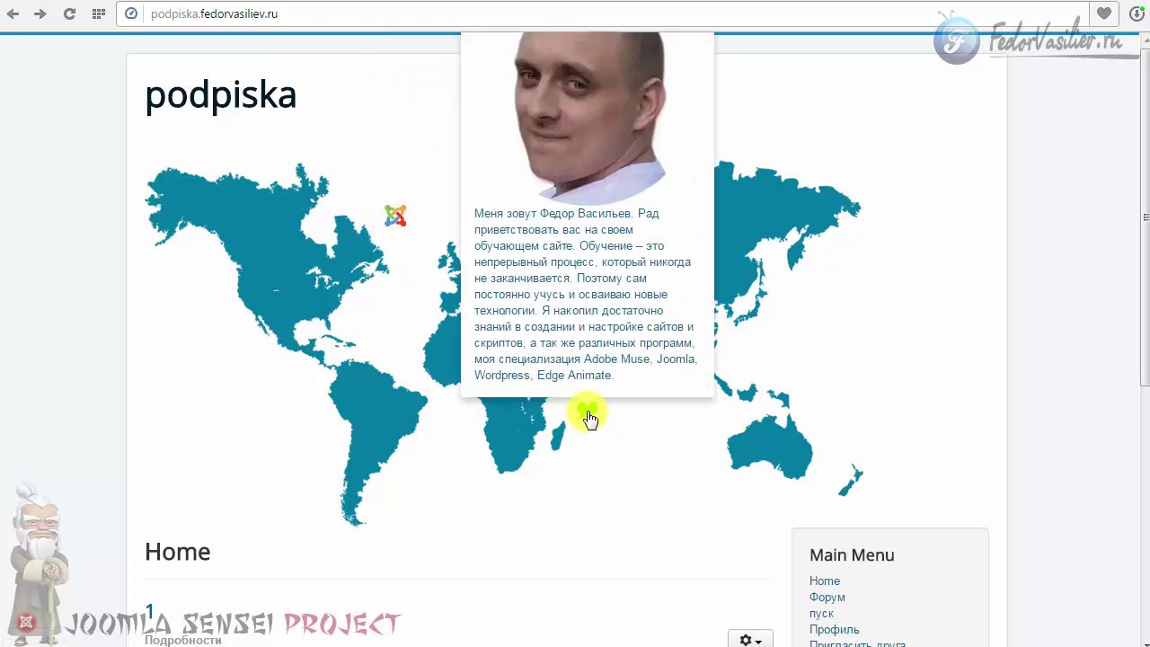